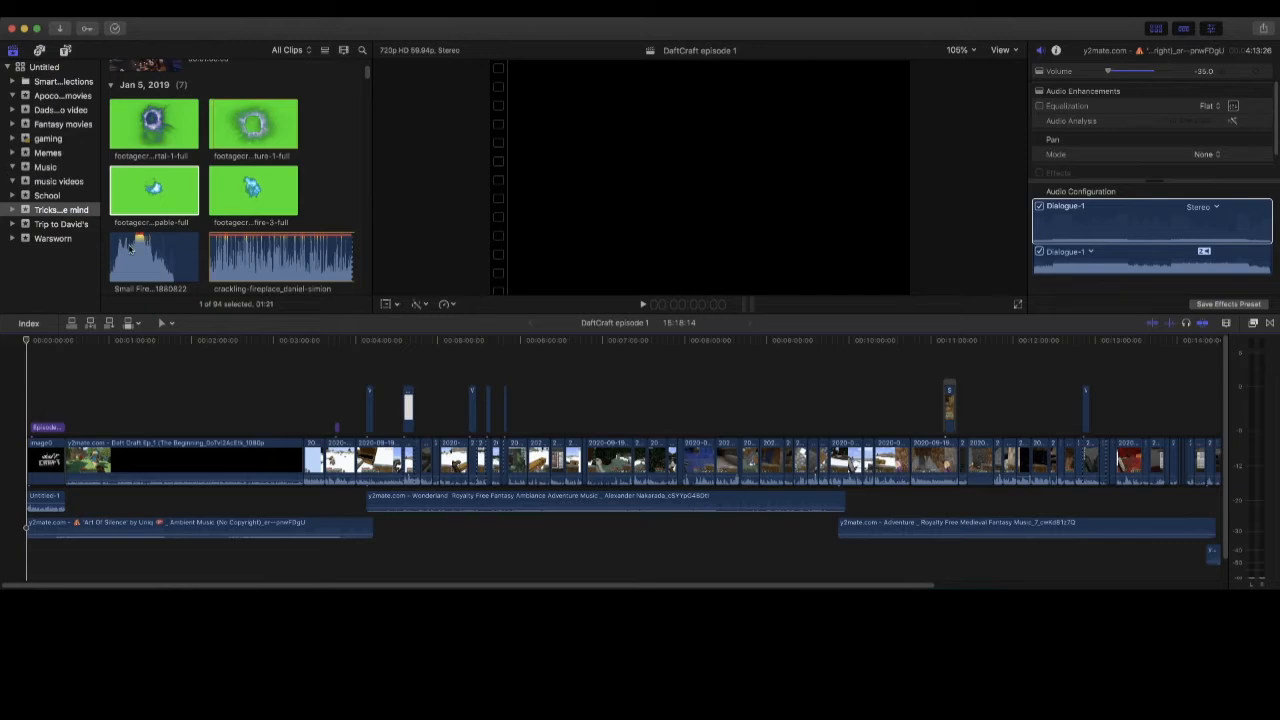
- Create a new project named lightsaber in the Tricks of the mind event
right_click(63, 210)
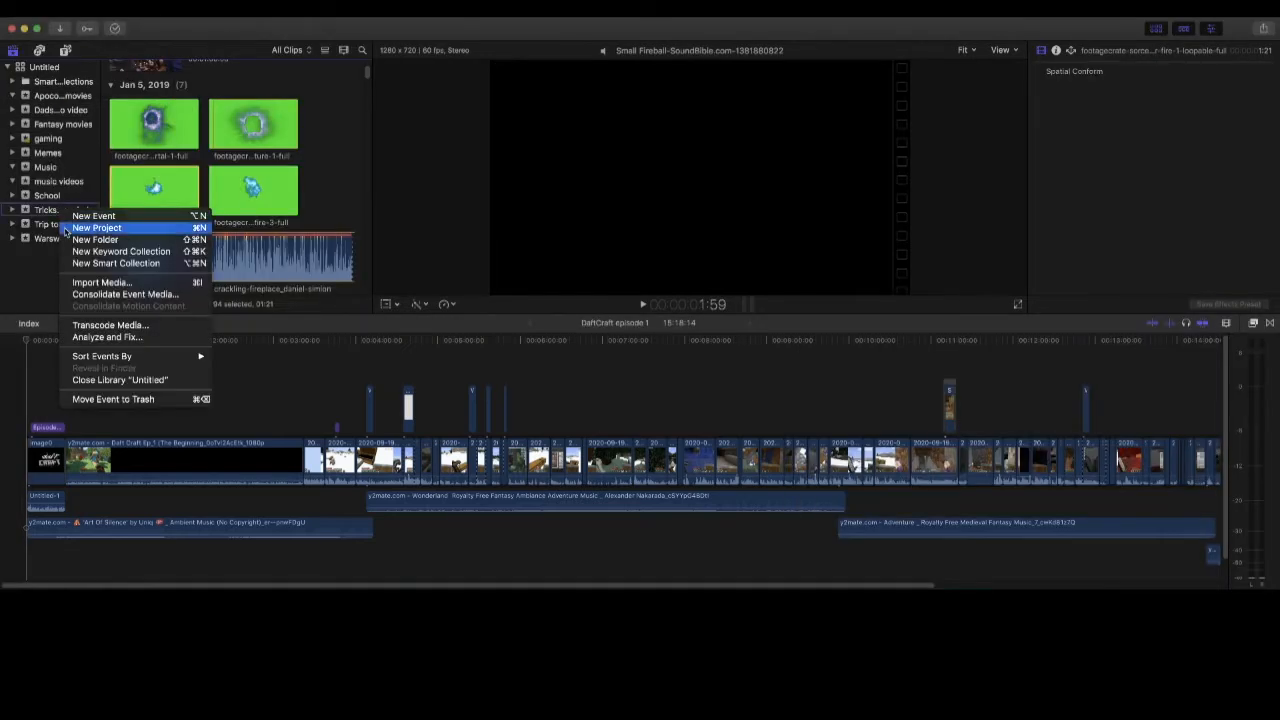
left_click(64, 228)
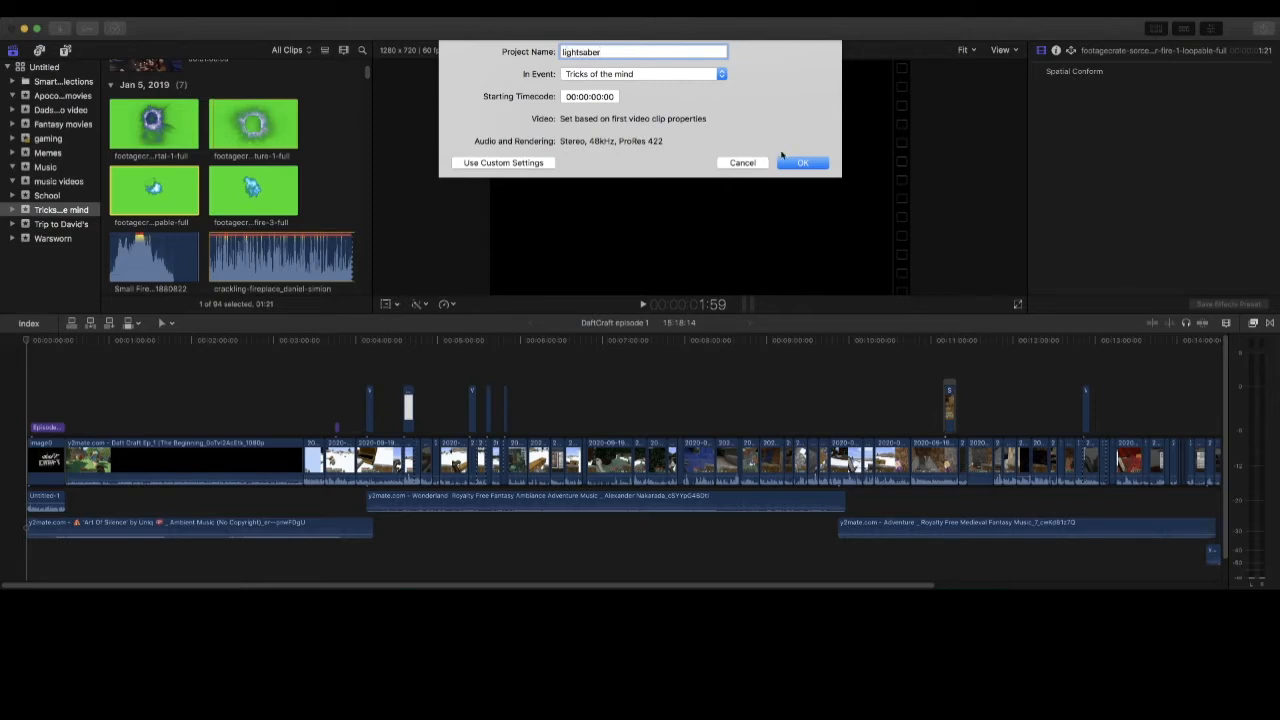
left_click(802, 164)
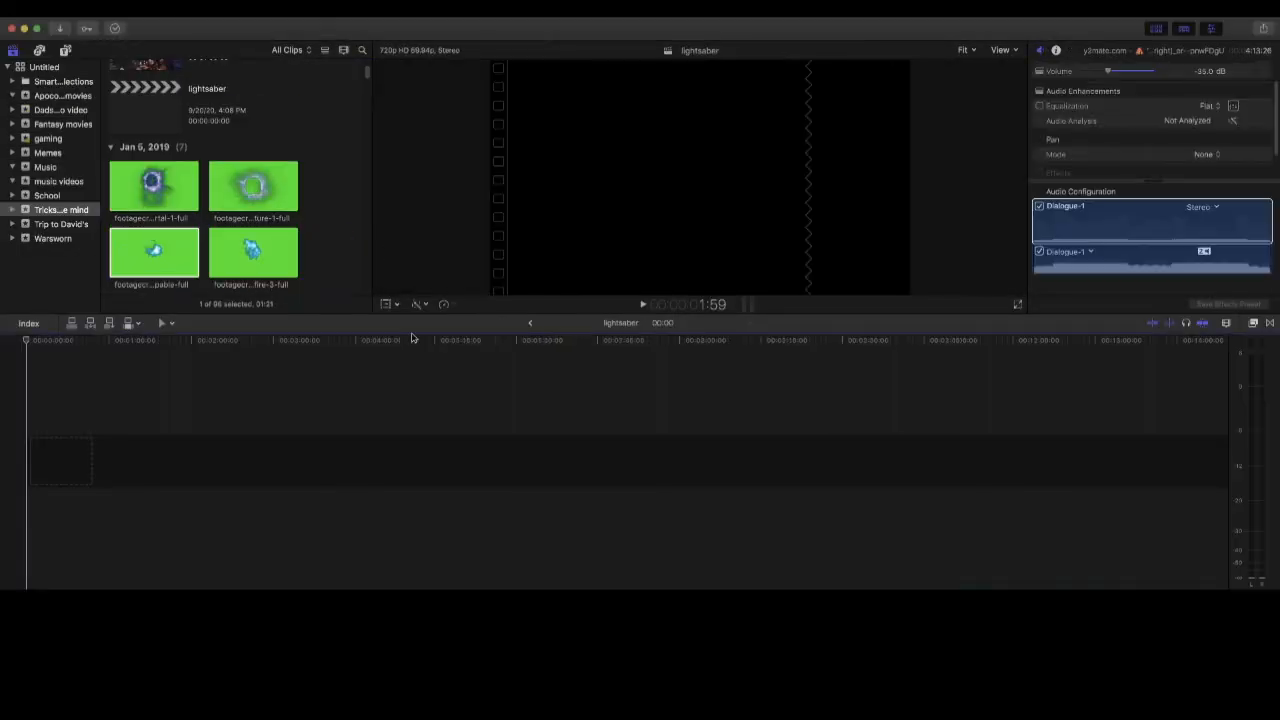
- Find clip MVI_2623 in the event and place it at the very start of the empty timeline
scroll(157, 250, "down", 2)
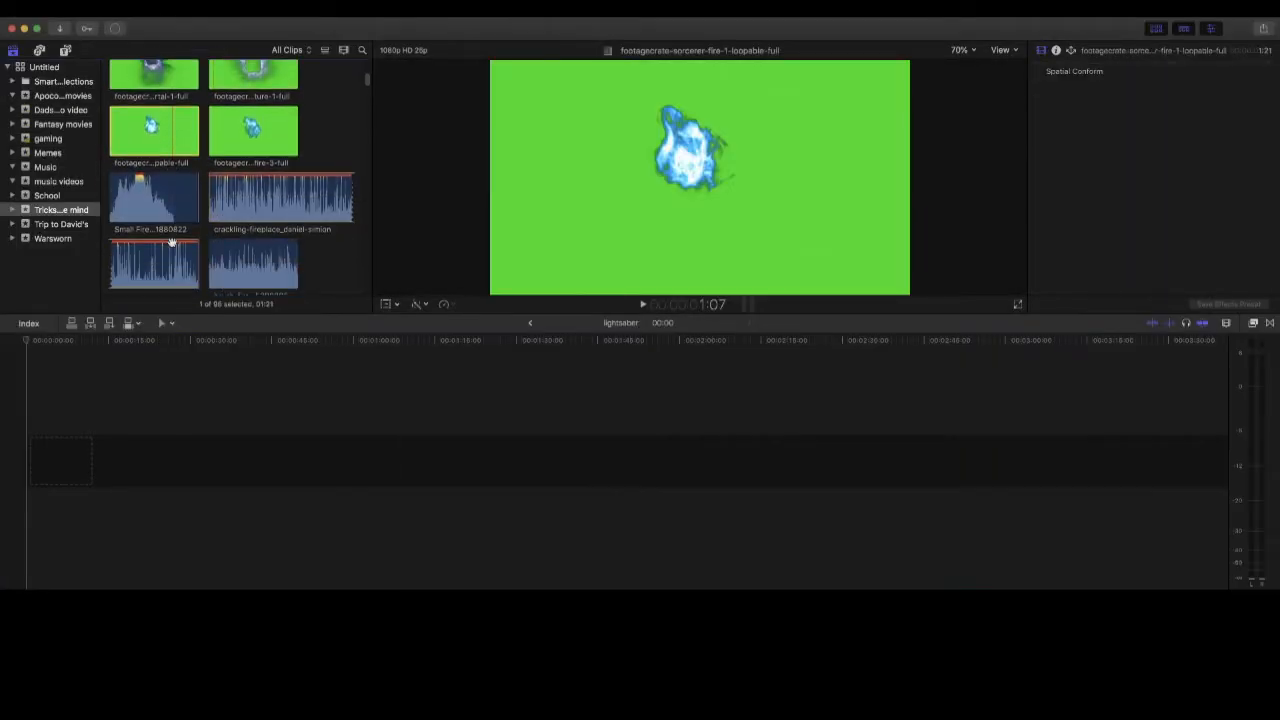
scroll(262, 222, "down", 6)
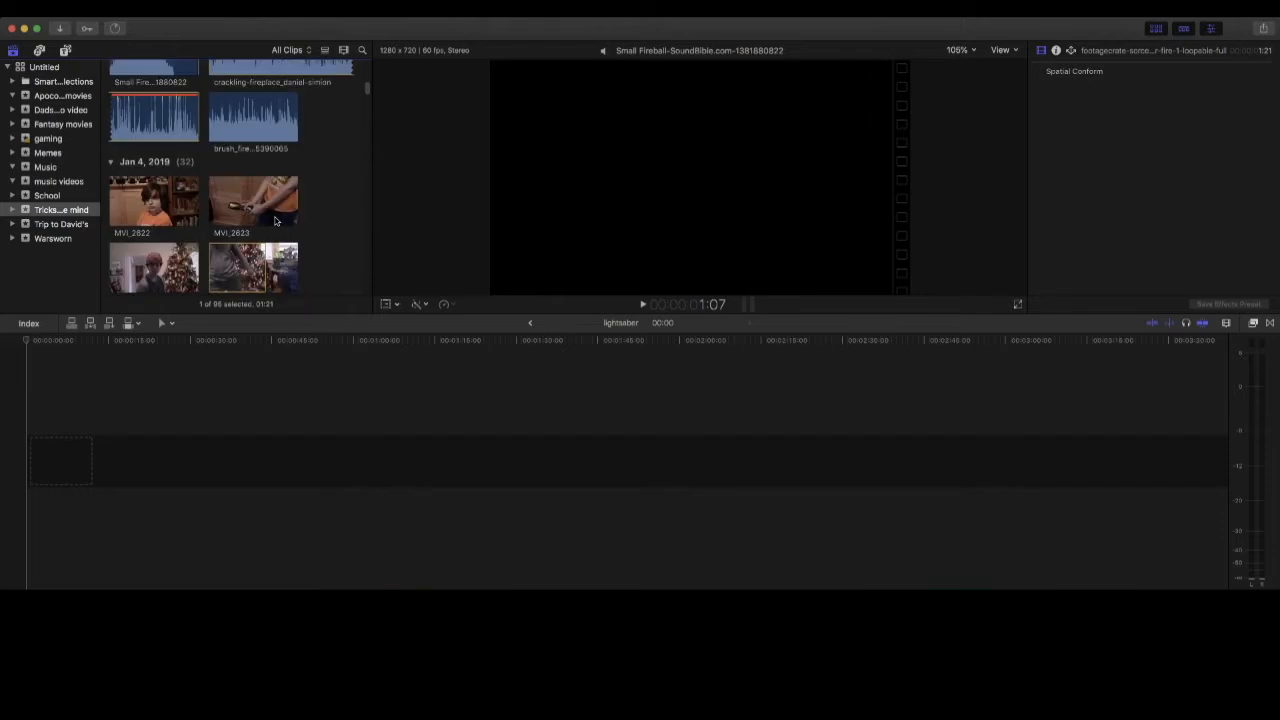
scroll(185, 189, "up", 2)
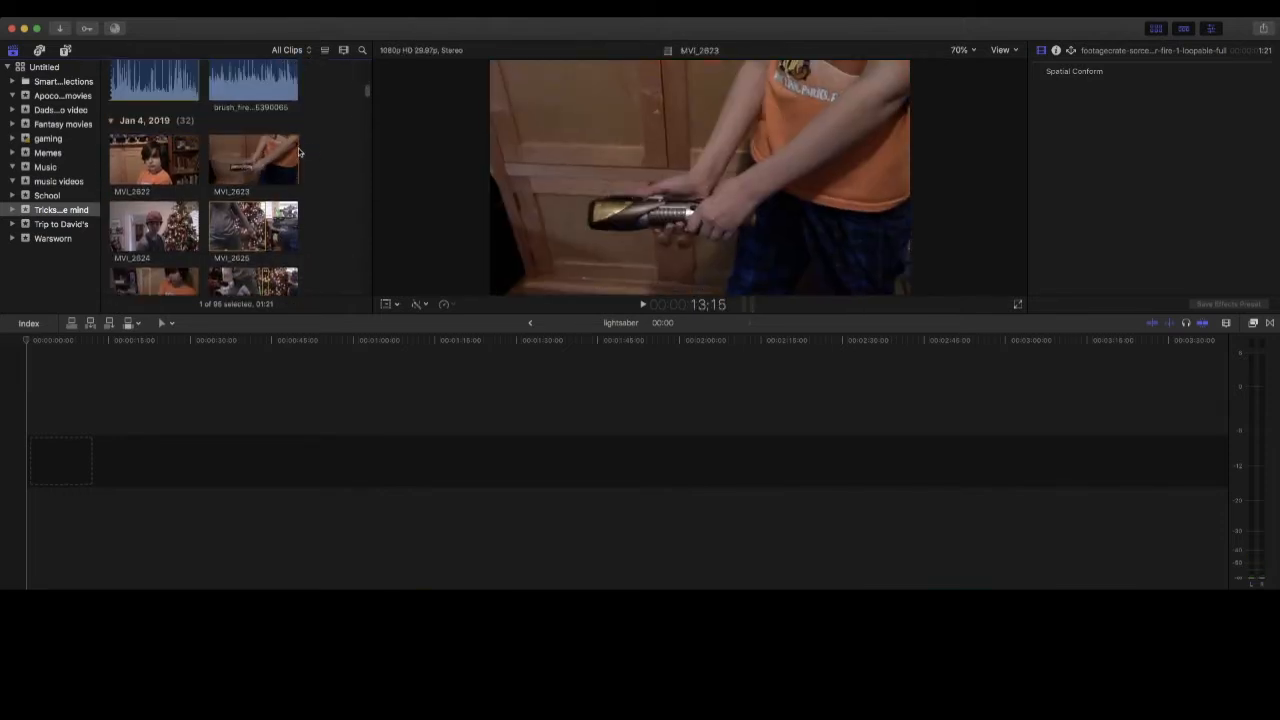
left_click_drag(242, 155, 186, 458)
key("Delete")
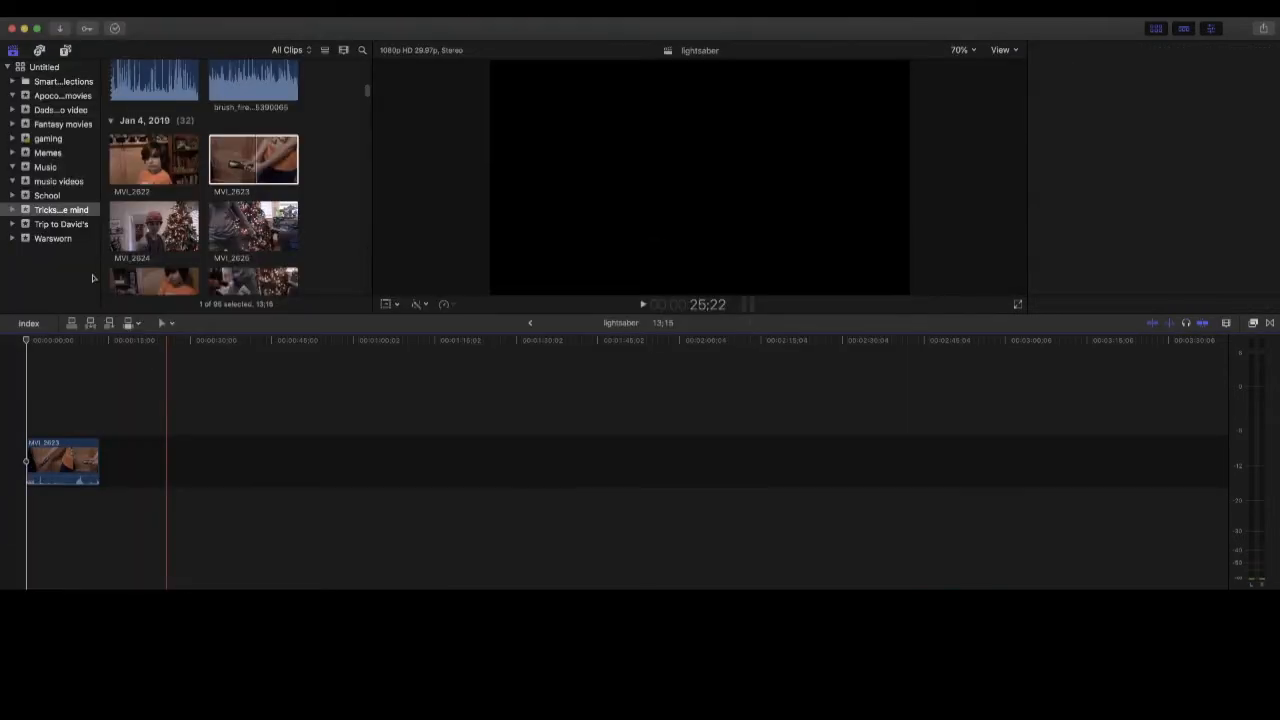
- Select a range of 8:09 from the beginning of clip MVI_2626 and add it to the timeline behind MVI_2623
scroll(190, 237, "down", 3)
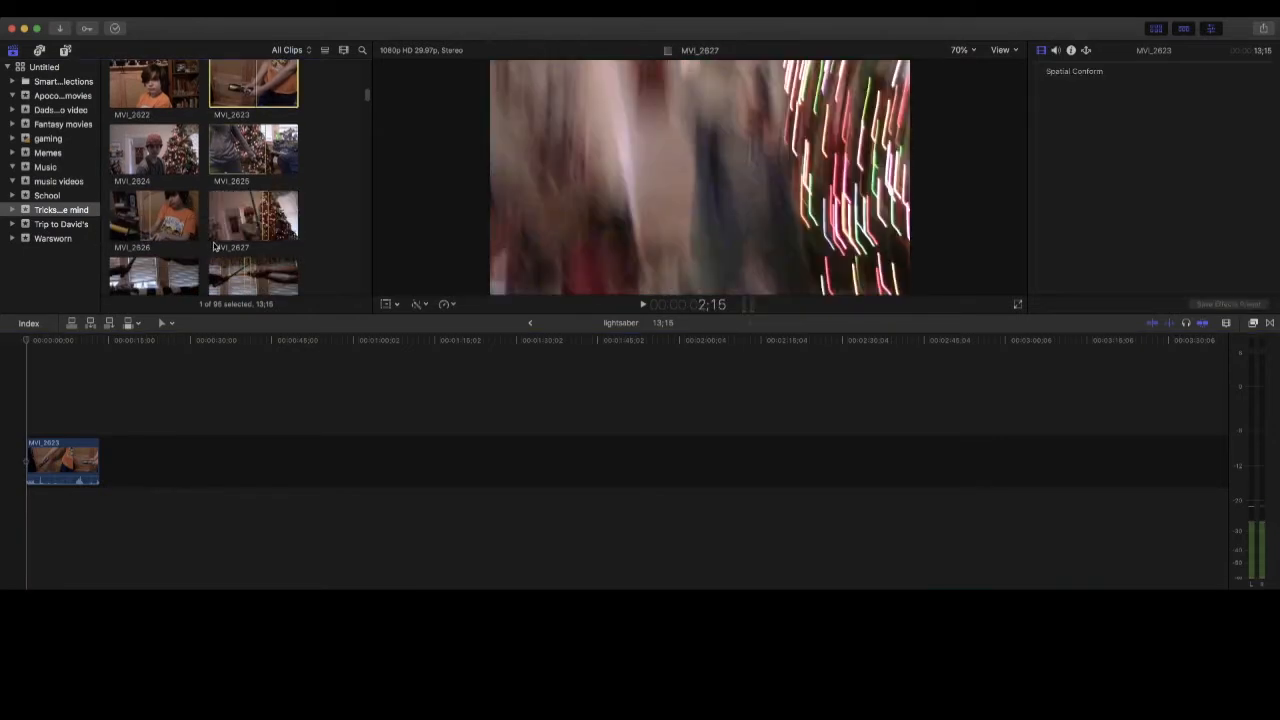
scroll(200, 258, "down", 1)
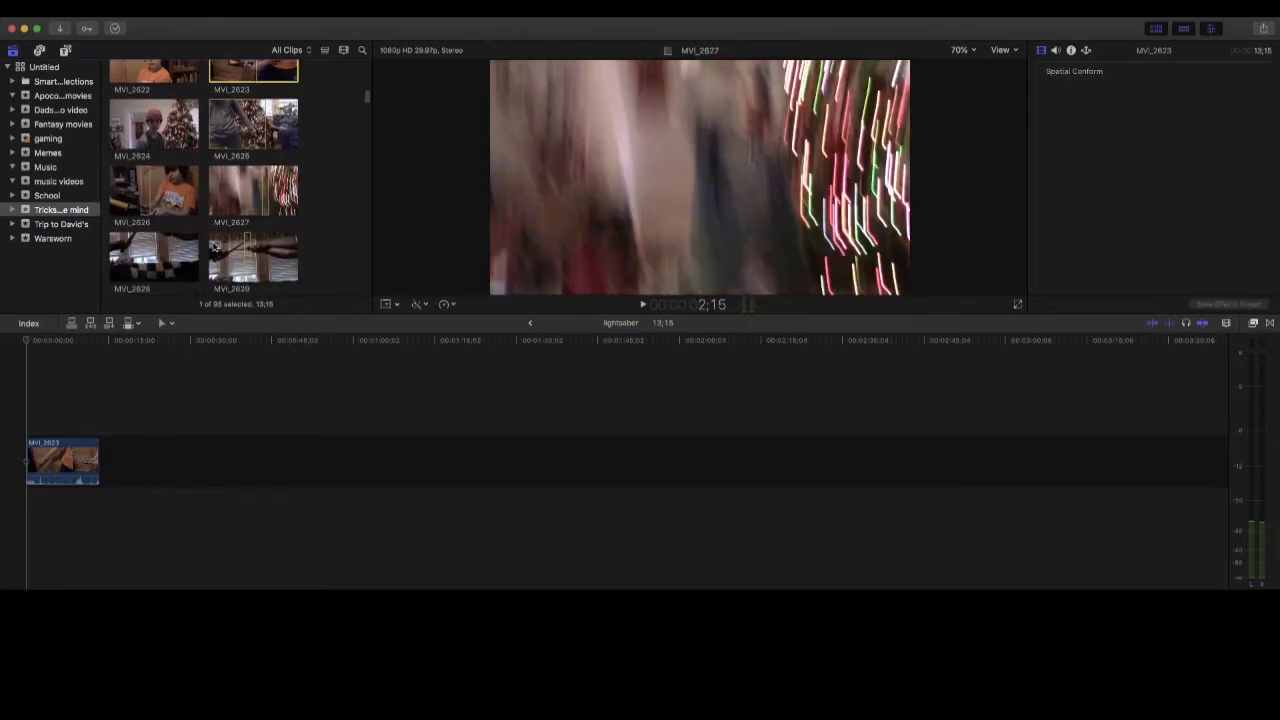
scroll(170, 235, "down", 1)
left_click(145, 173)
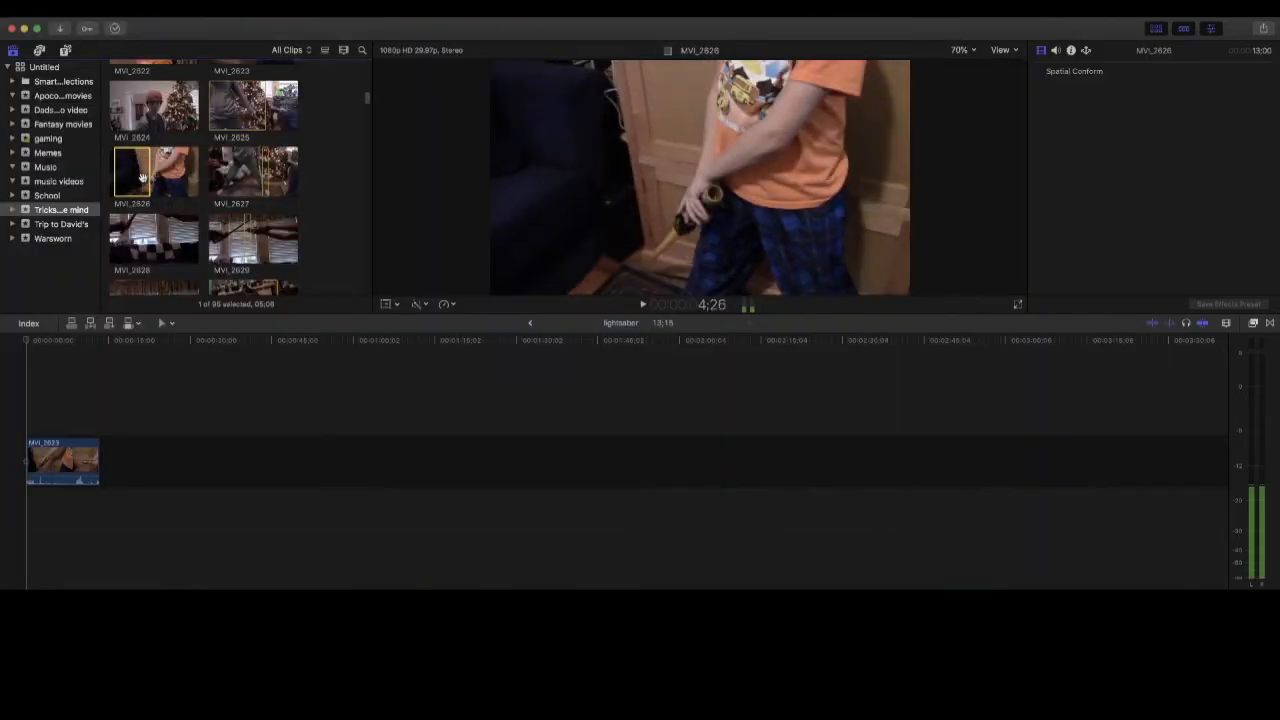
left_click_drag(150, 176, 205, 460)
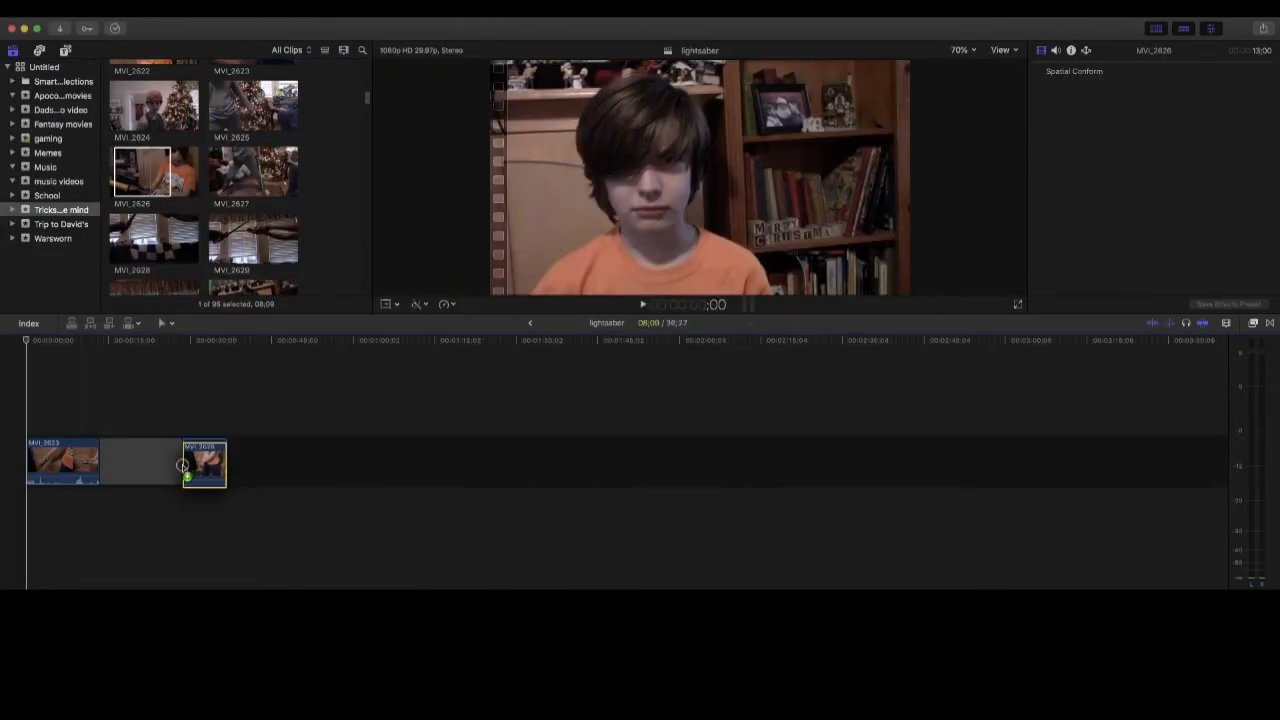
- Delete the gap between MVI_2623 and MVI_2626 so the two timeline clips join
left_click_drag(75, 475, 80, 495)
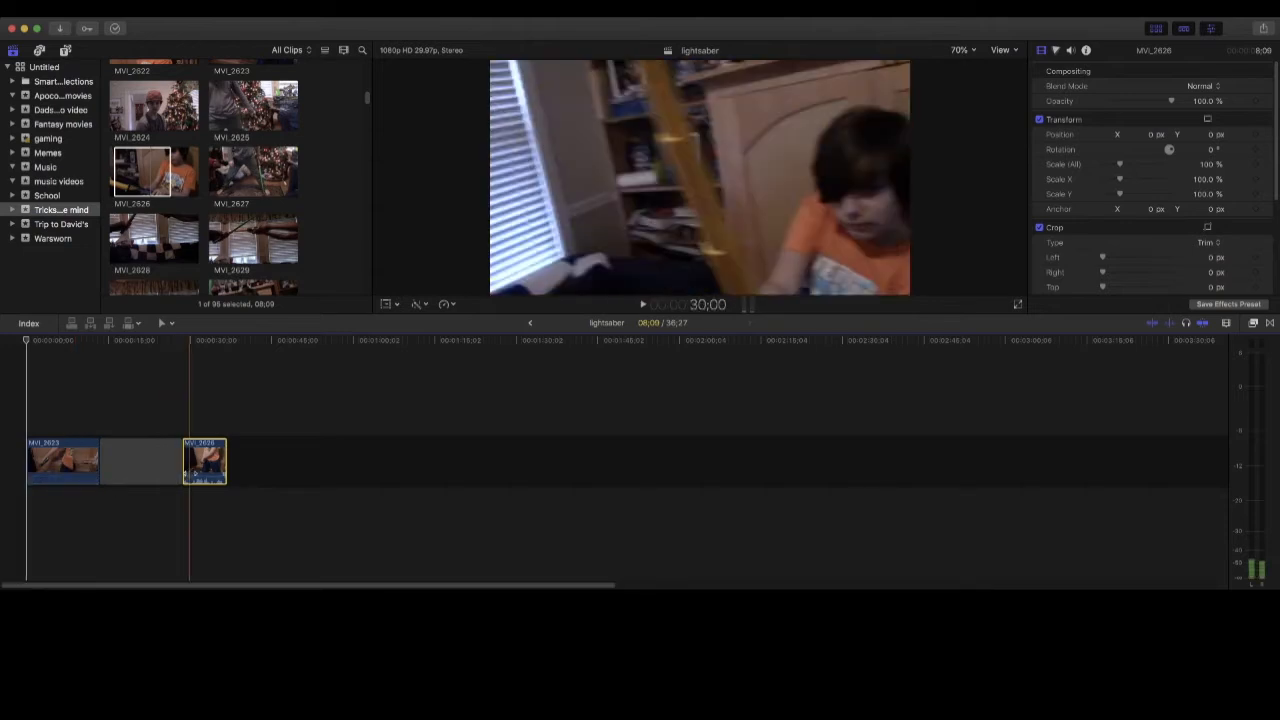
left_click_drag(195, 473, 177, 506)
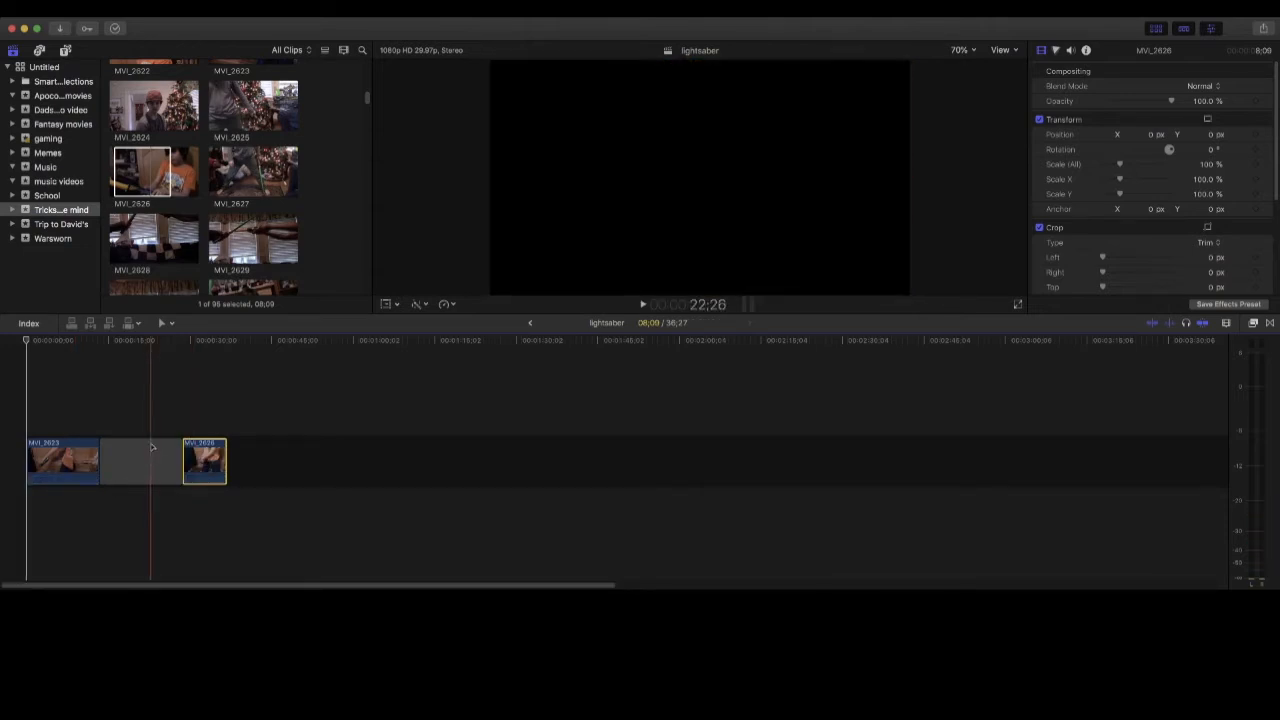
left_click(152, 447)
key("Delete")
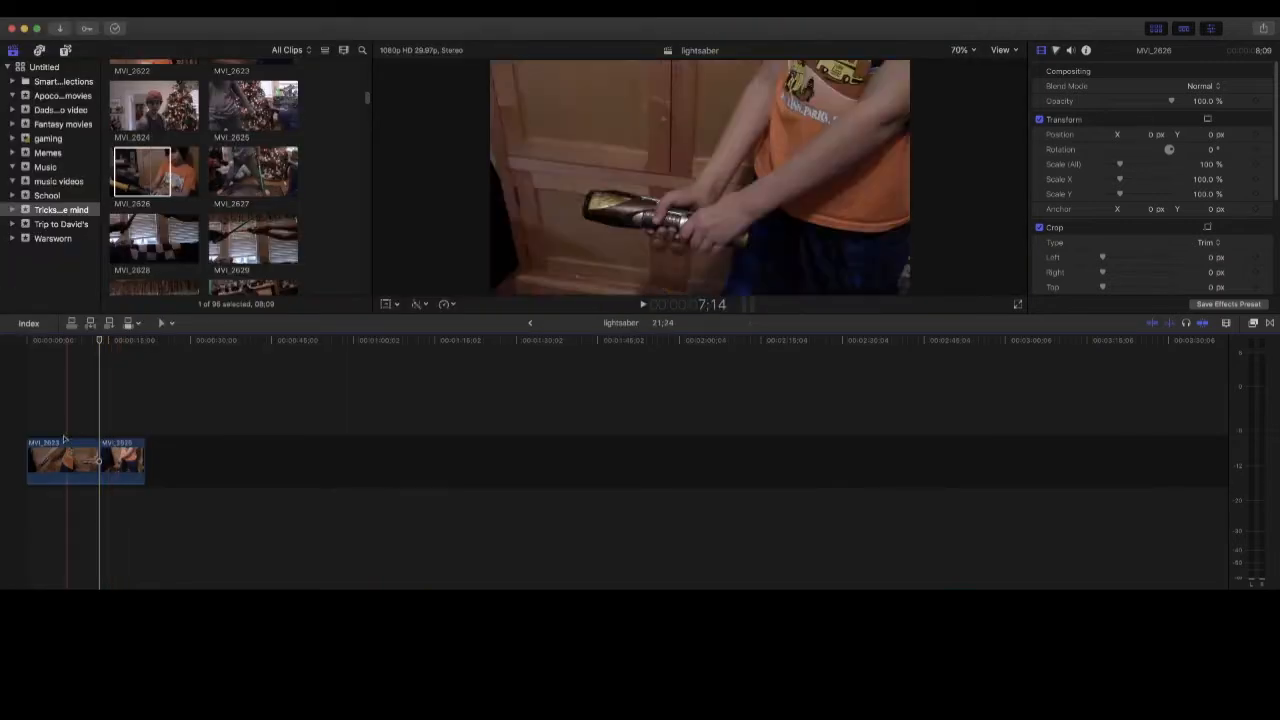
- Trim the end of MVI_2623 back by 3:17, remove the gap that leaves, and play across the new cut
key("space")
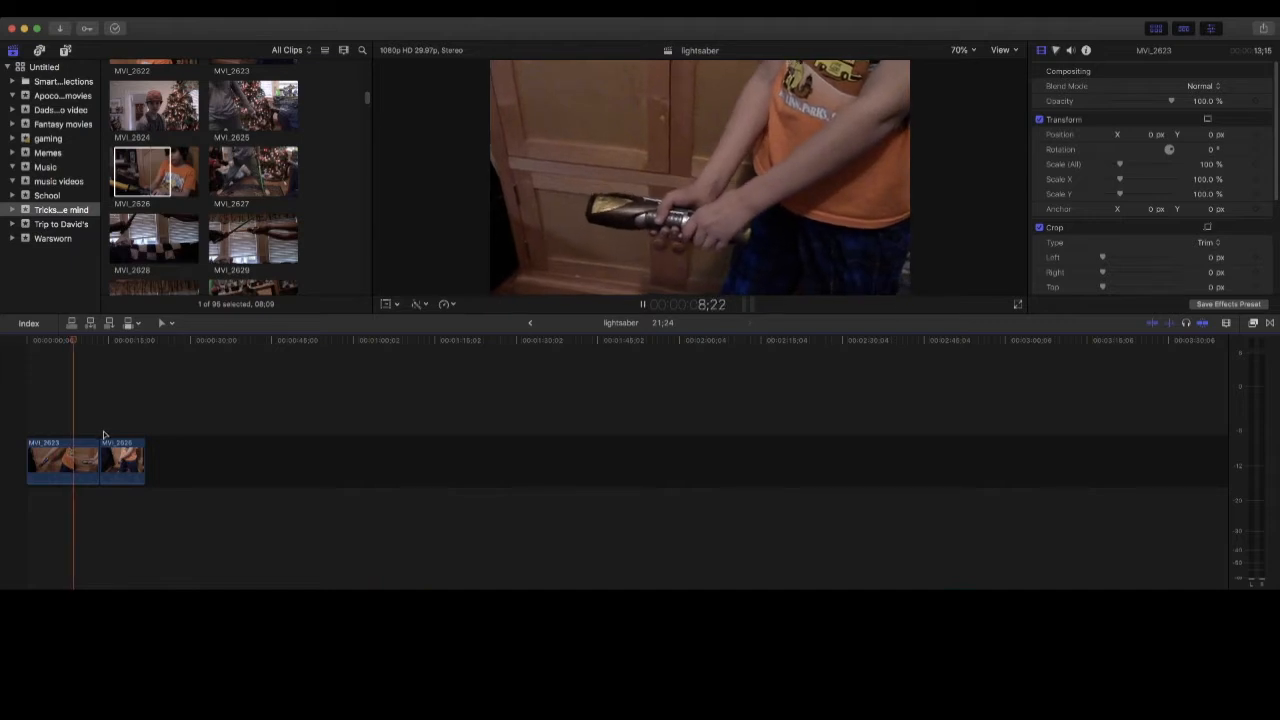
key("space")
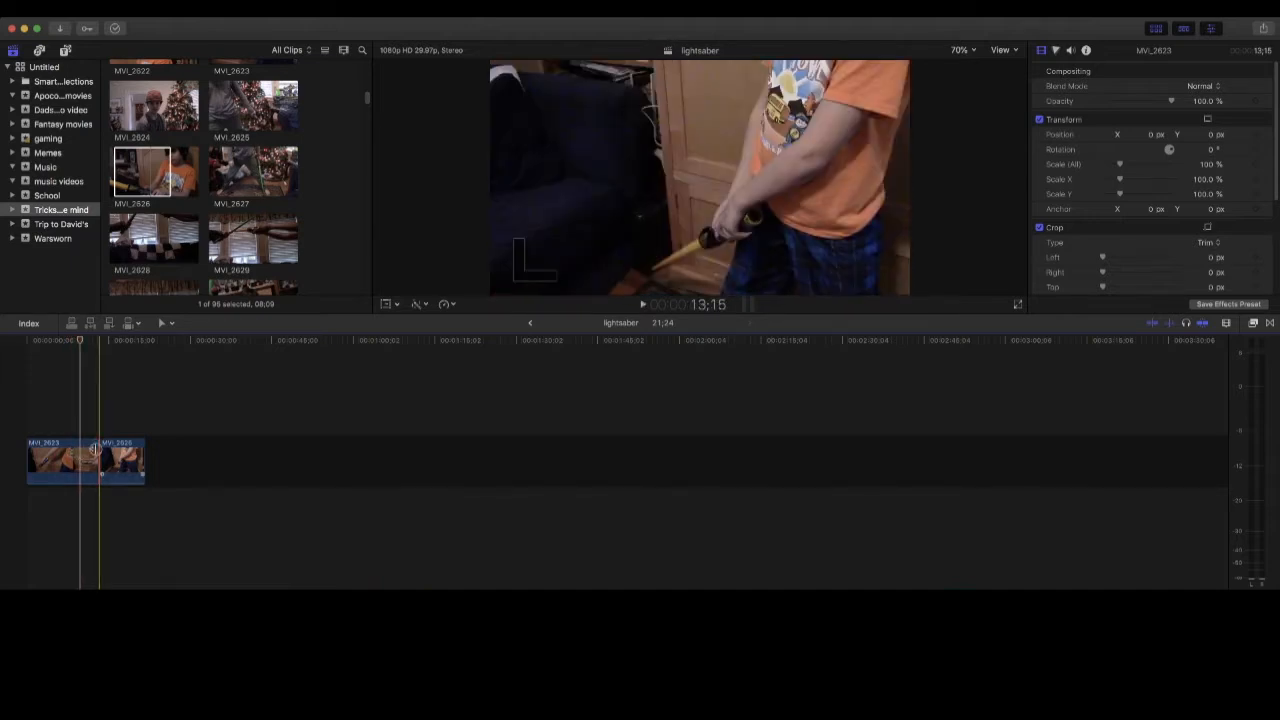
left_click_drag(98, 452, 80, 458)
left_click(88, 458)
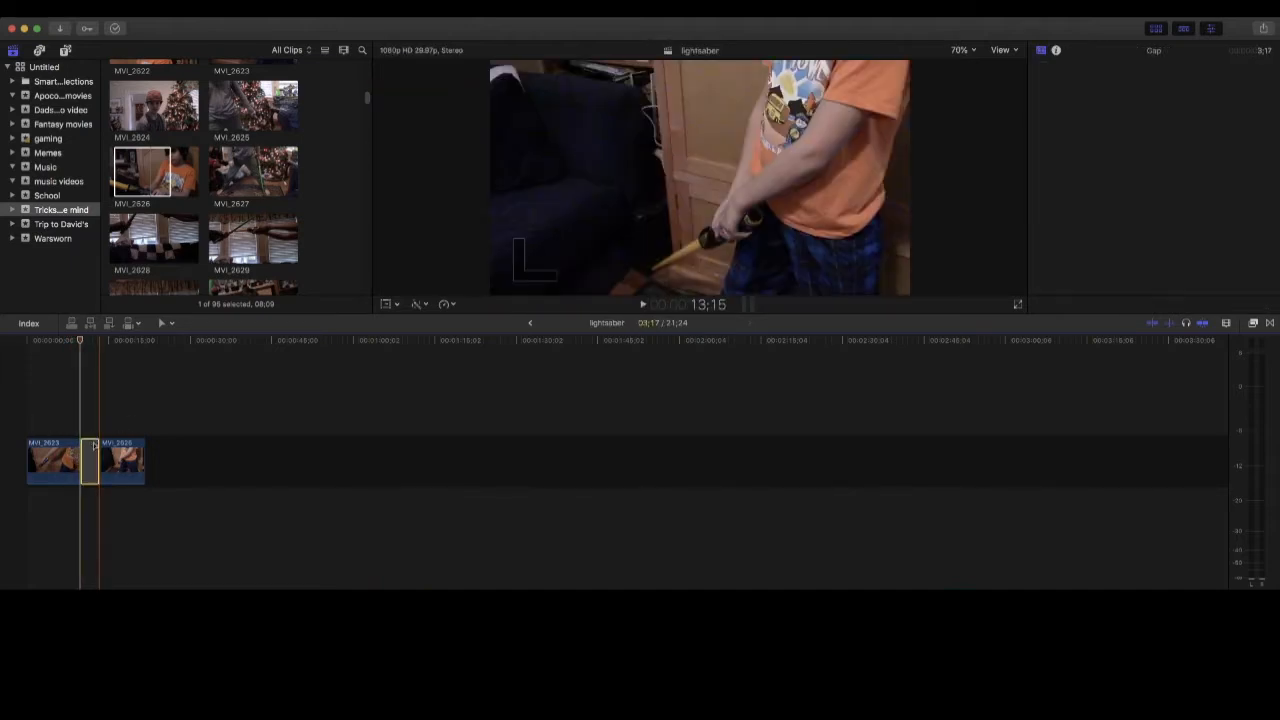
key("Delete")
key("space")
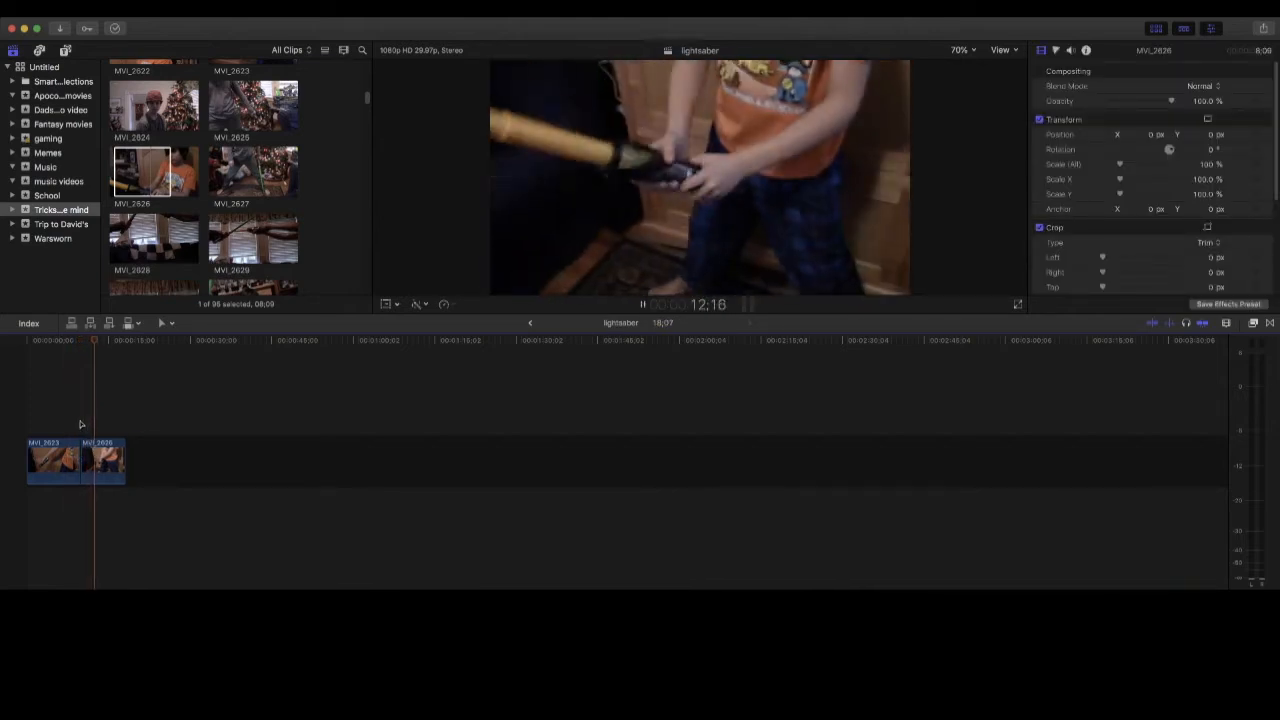
key("space")
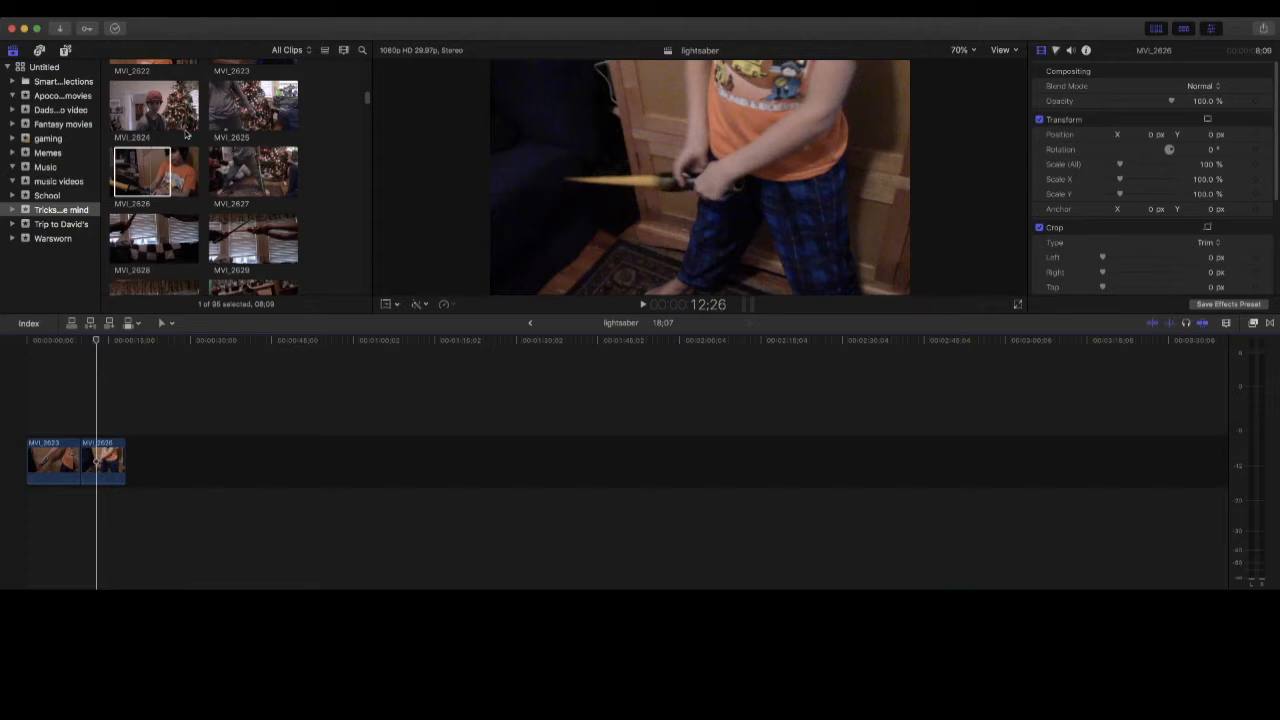
- Look through the event's video clips, images and sound effects down to the end of the list
left_click(172, 202)
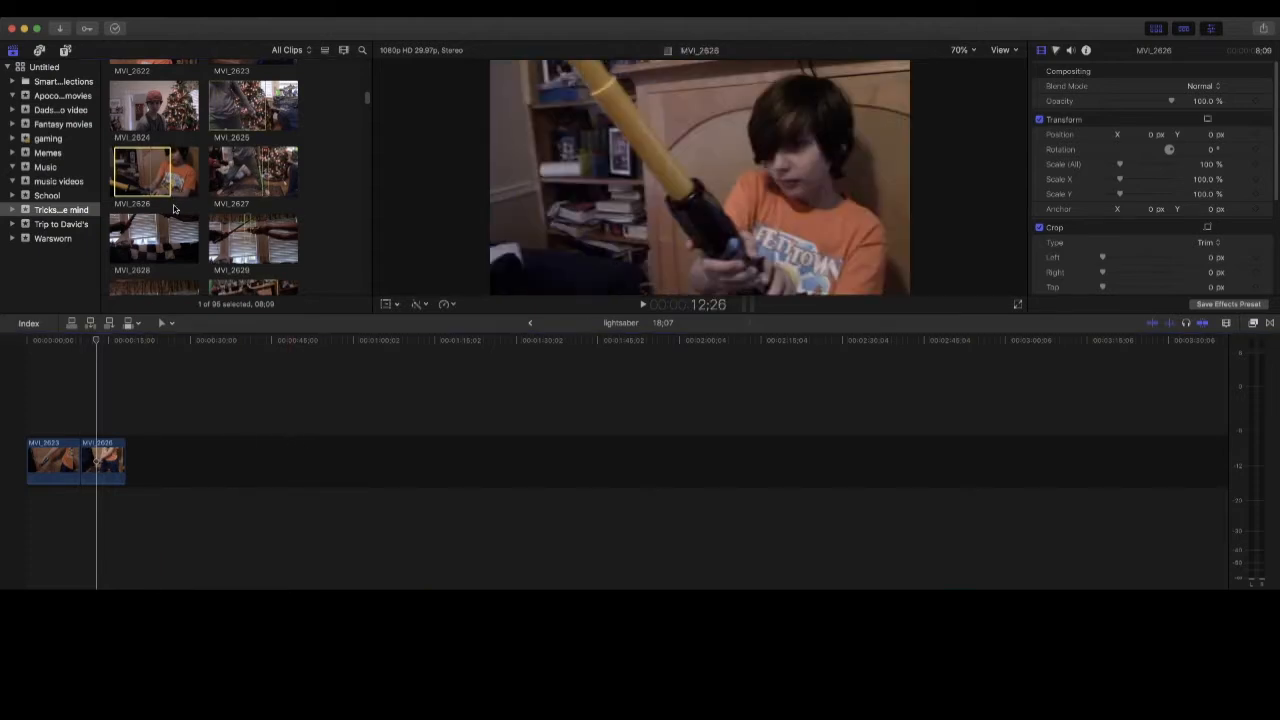
scroll(172, 210, "down", 2)
scroll(258, 213, "down", 15)
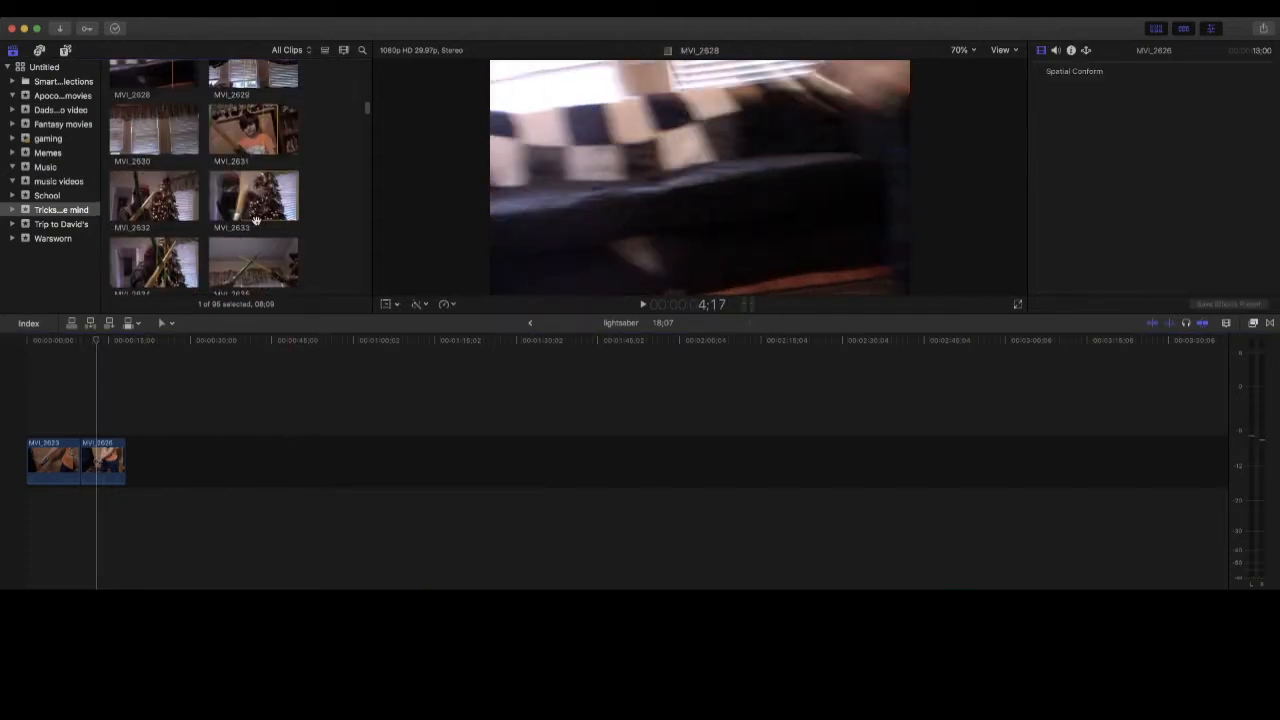
scroll(258, 227, "down", 15)
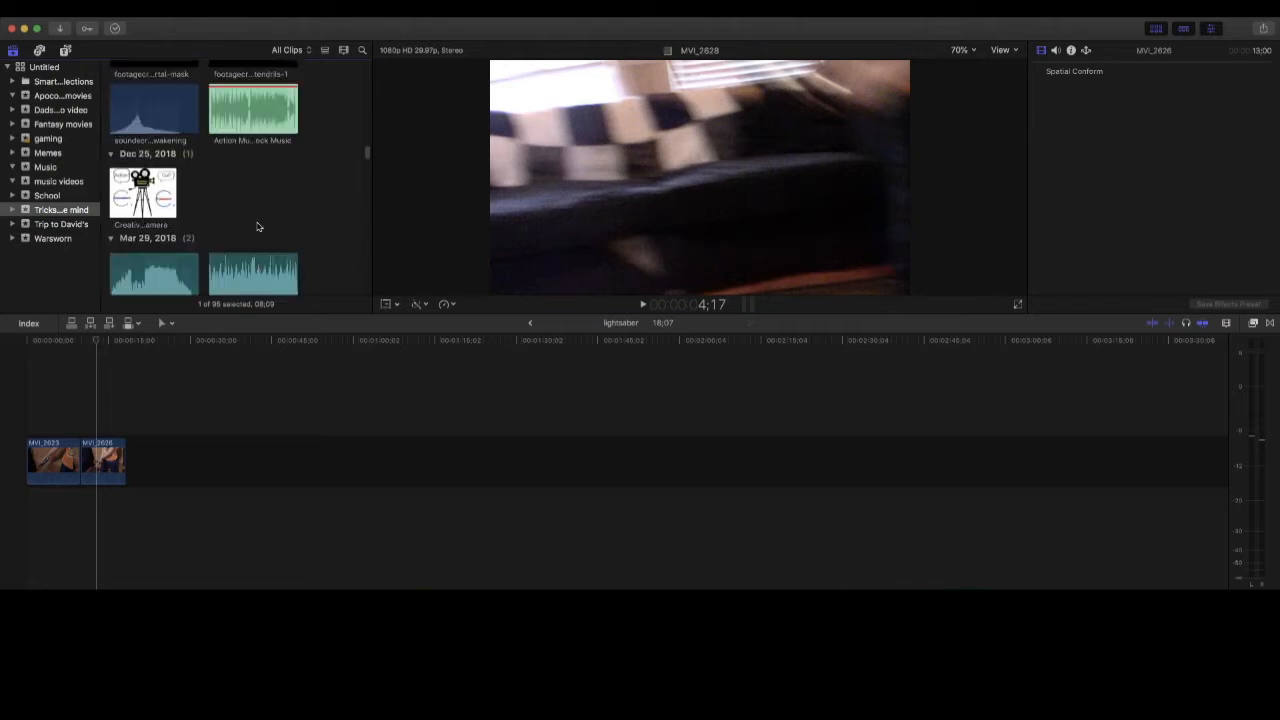
scroll(258, 227, "down", 15)
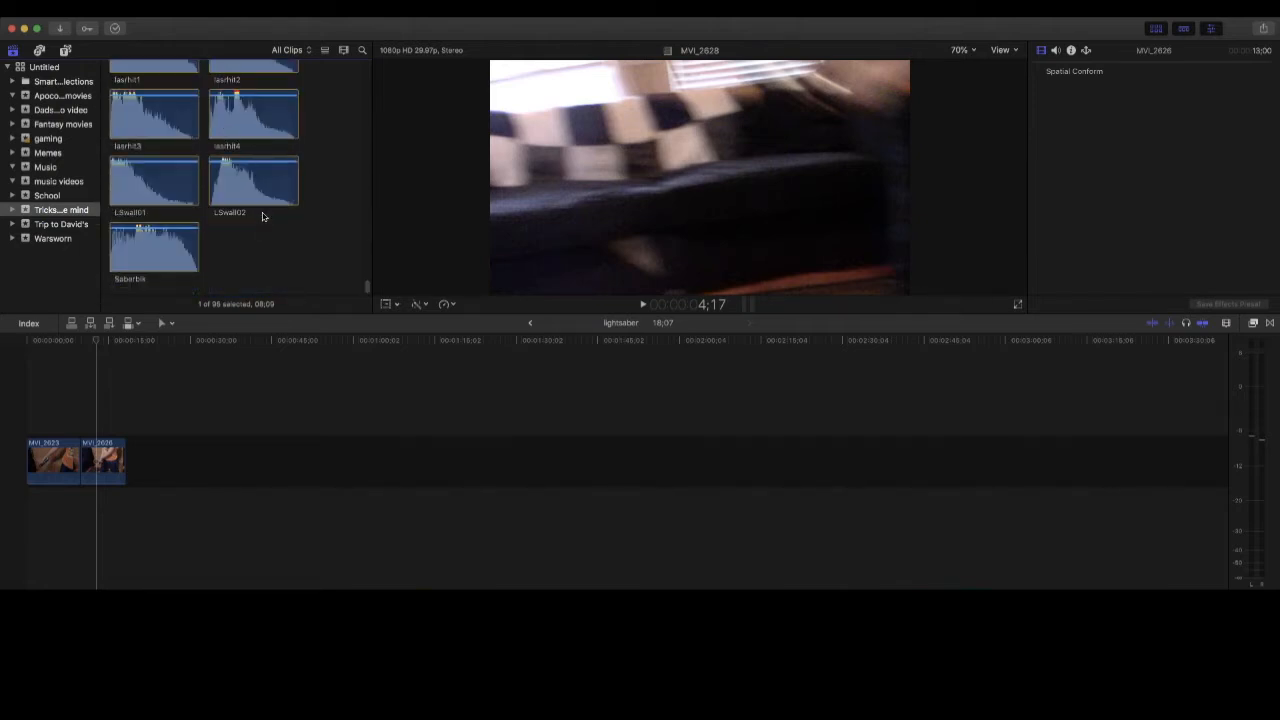
scroll(262, 212, "up", 20)
scroll(259, 216, "down", 5)
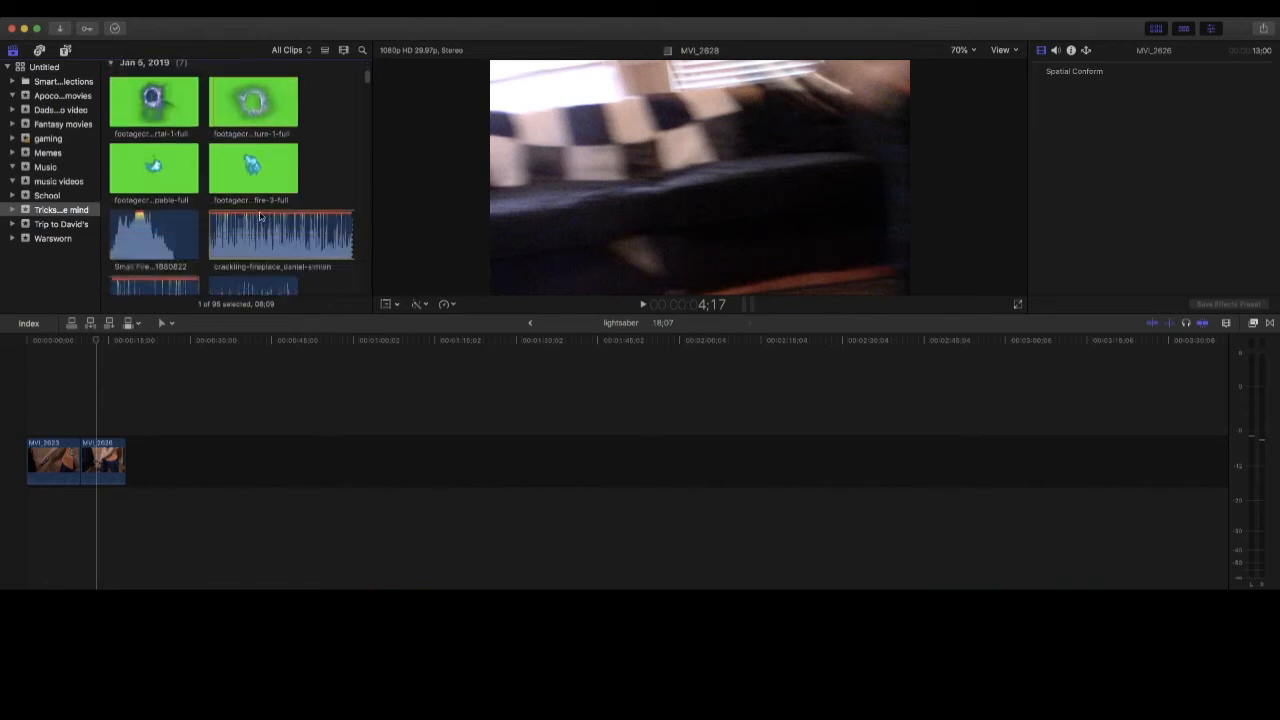
scroll(259, 216, "down", 10)
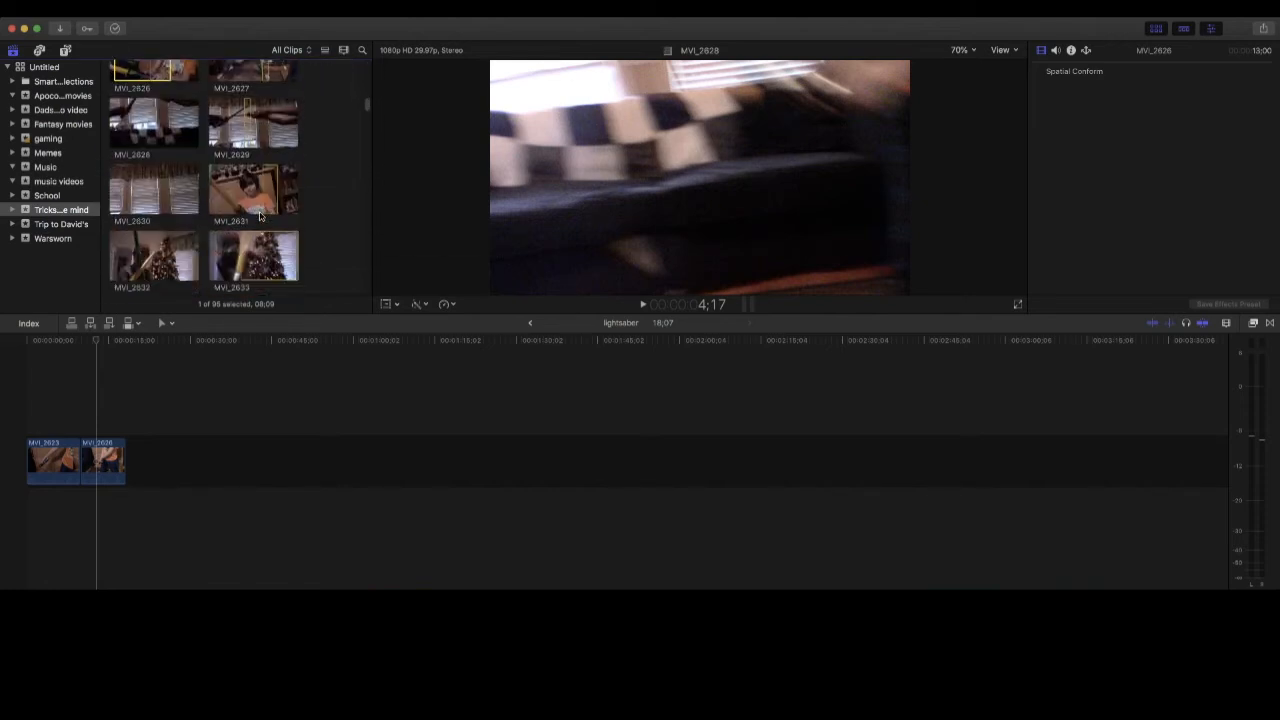
scroll(259, 216, "down", 10)
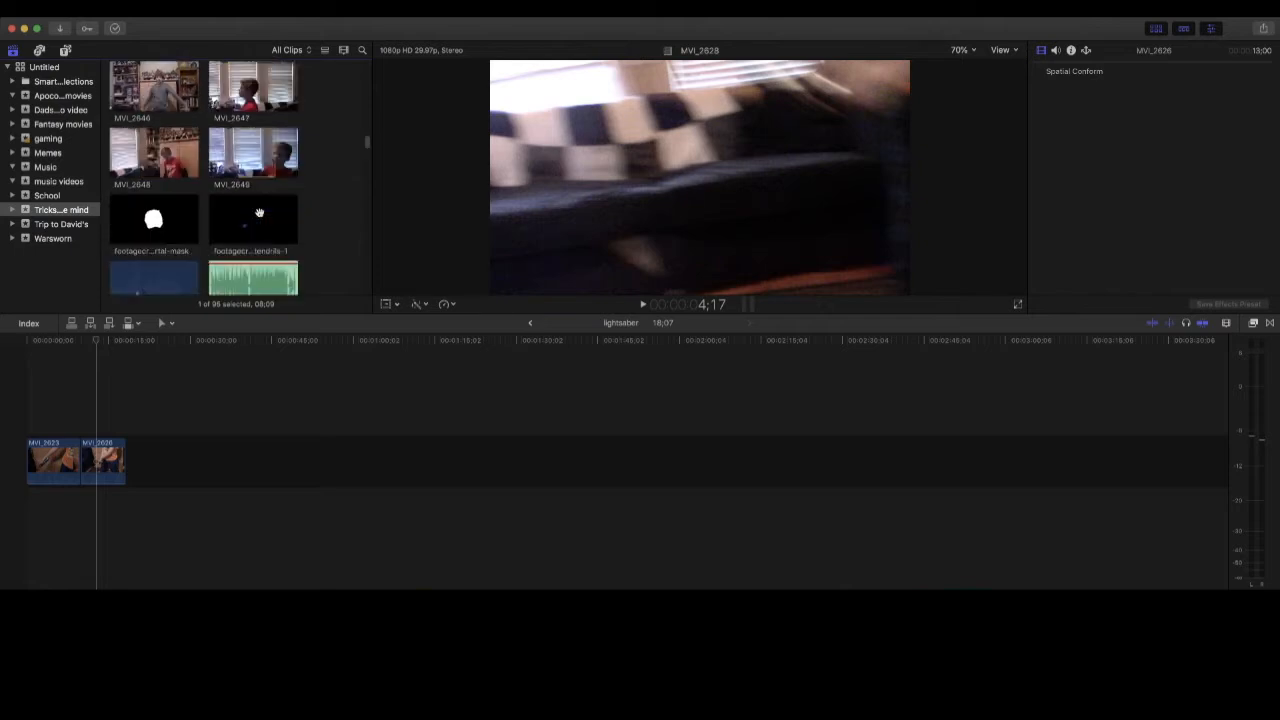
scroll(259, 214, "down", 10)
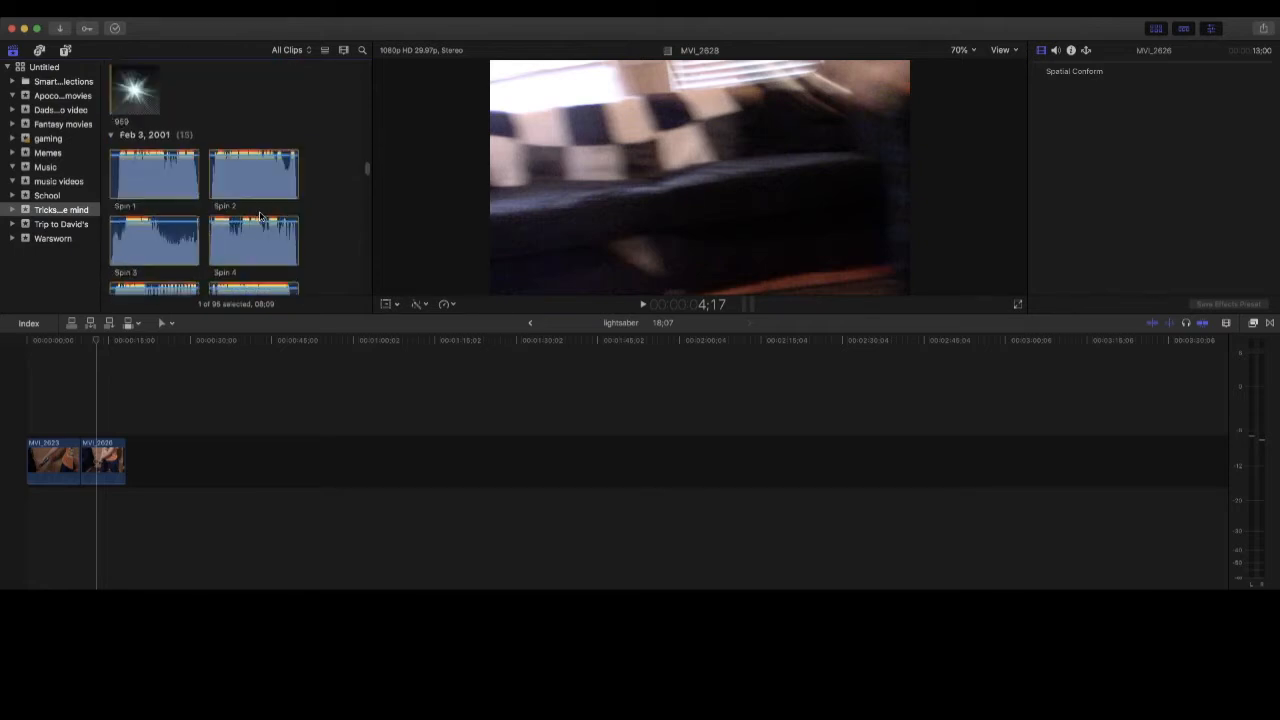
scroll(259, 216, "down", 5)
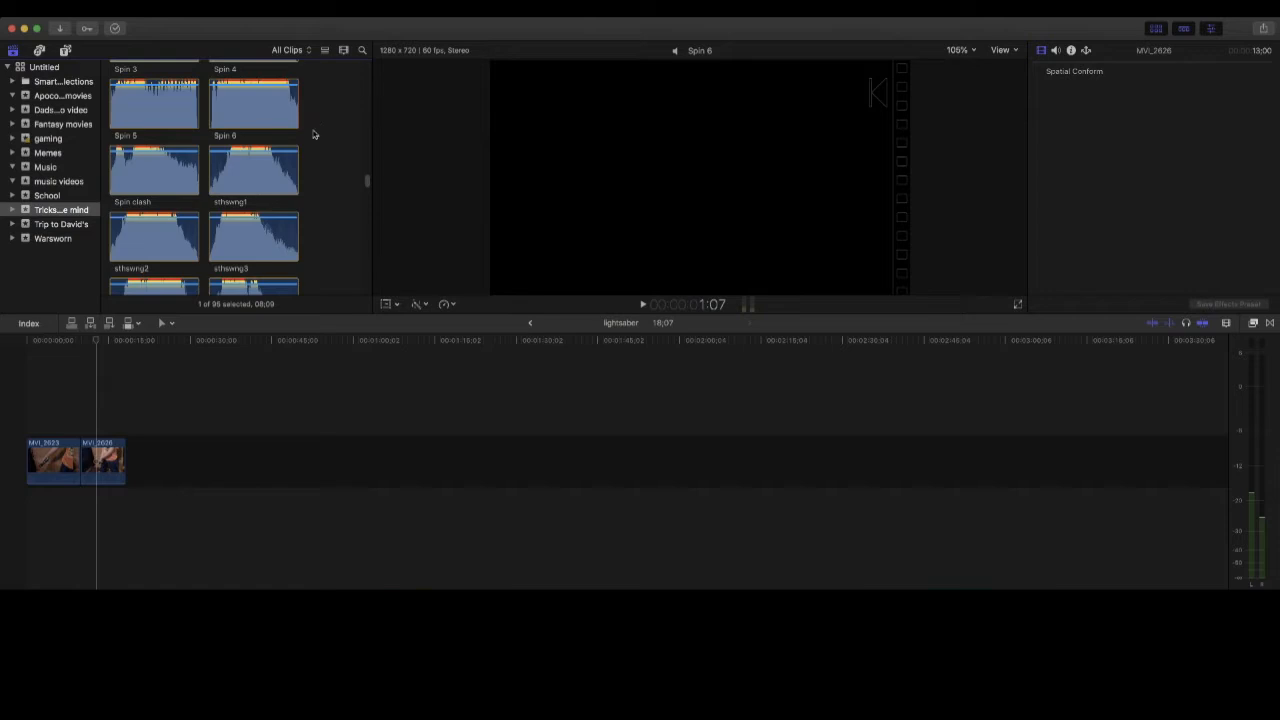
left_click(97, 459)
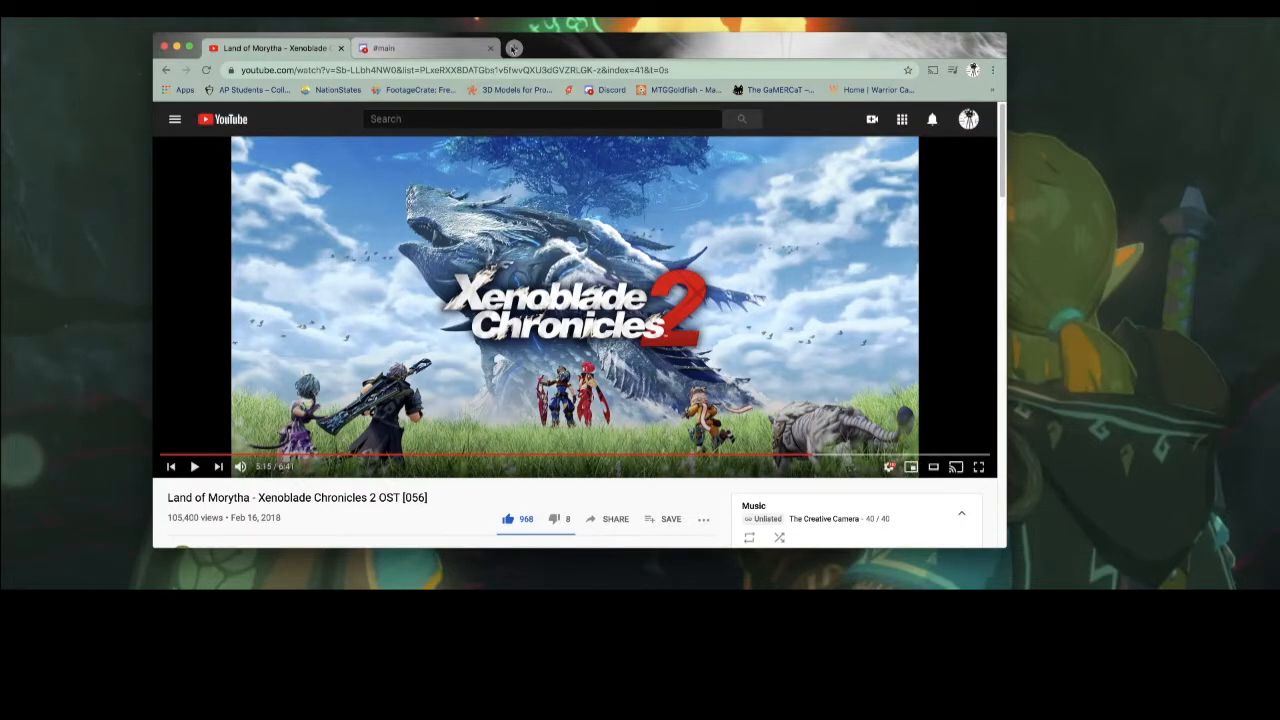
- Switch to Chrome, open a blank tab and close the YouTube and Discord tabs
left_click(513, 48)
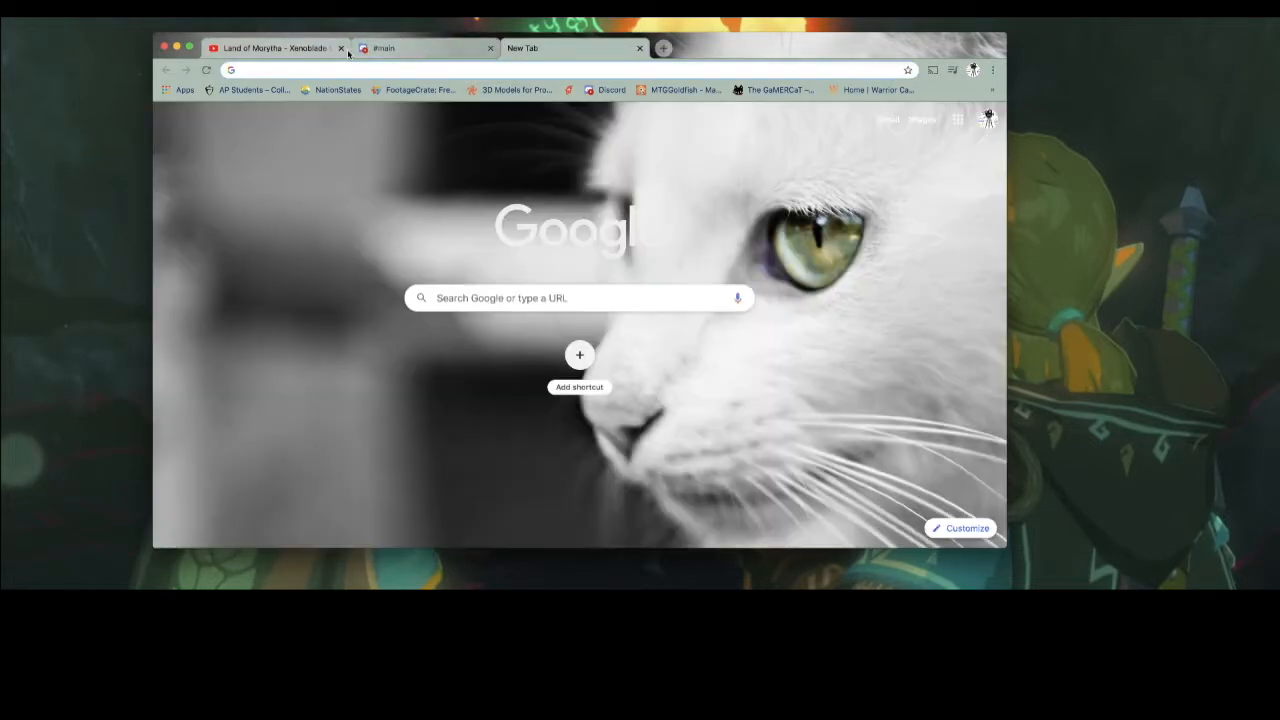
left_click(341, 49)
left_click(340, 48)
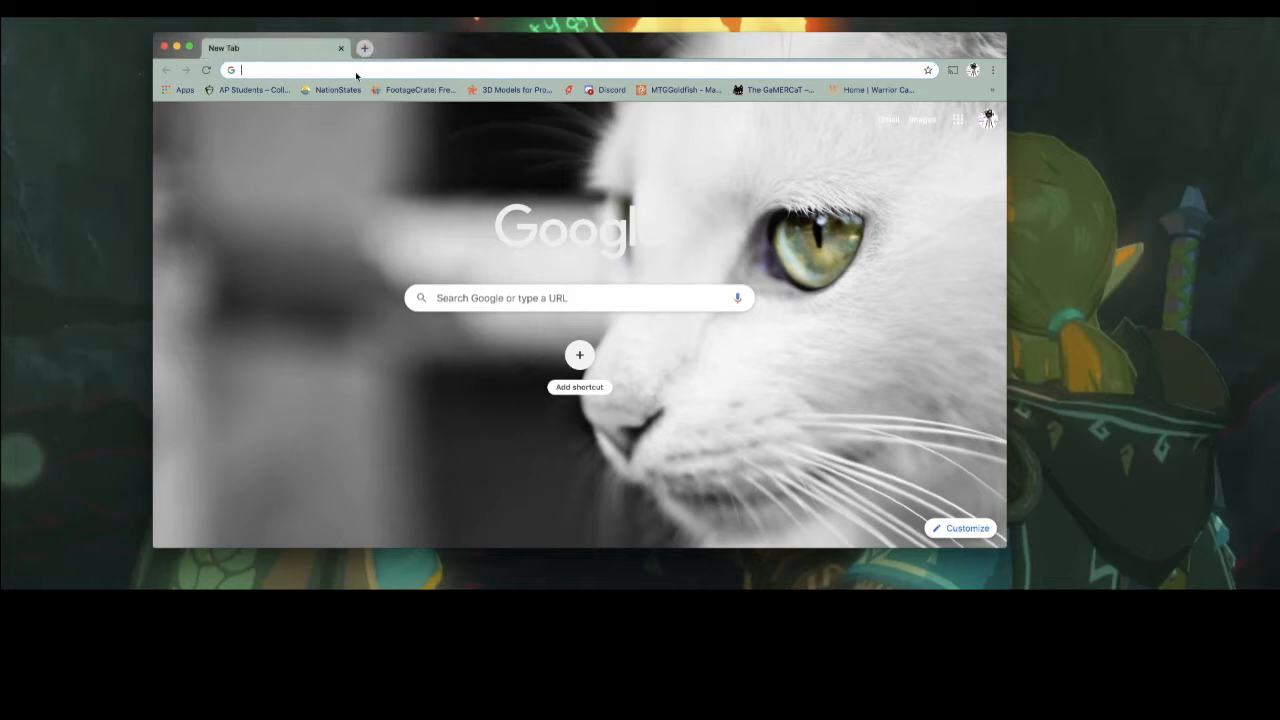
- Search Google for "lightsaber blade"
left_click(355, 71)
type("li")
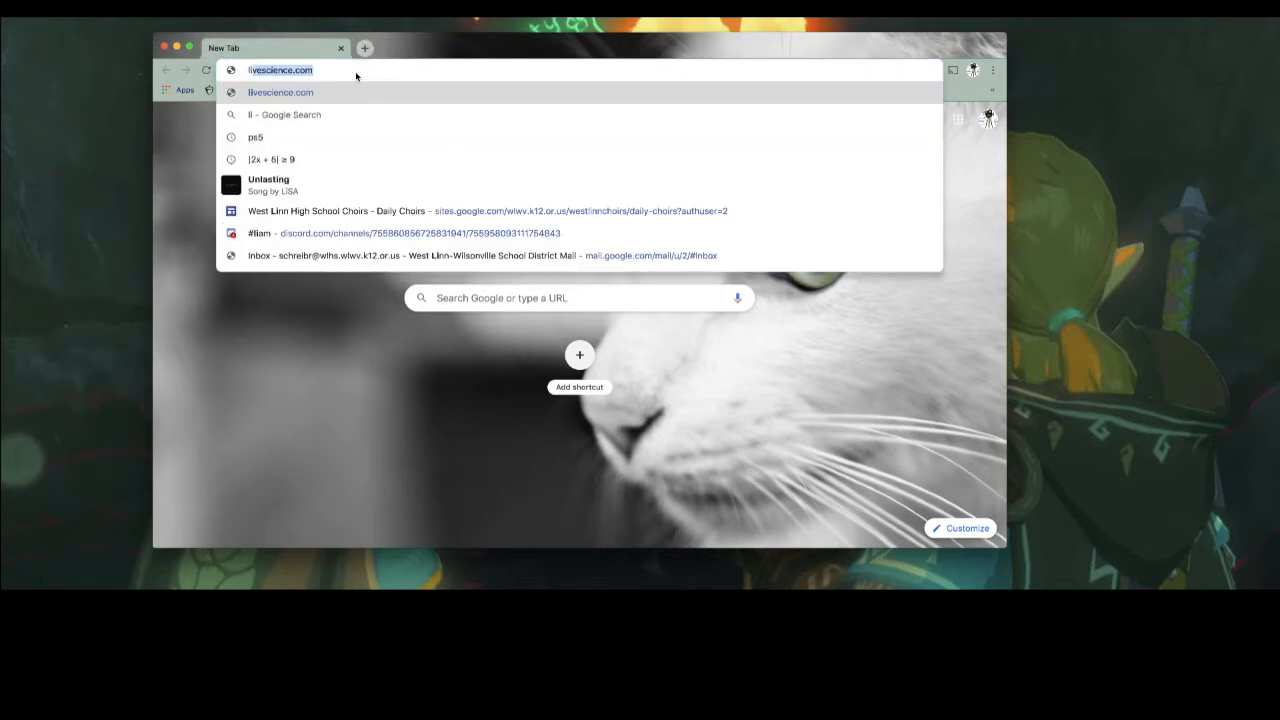
type("ght")
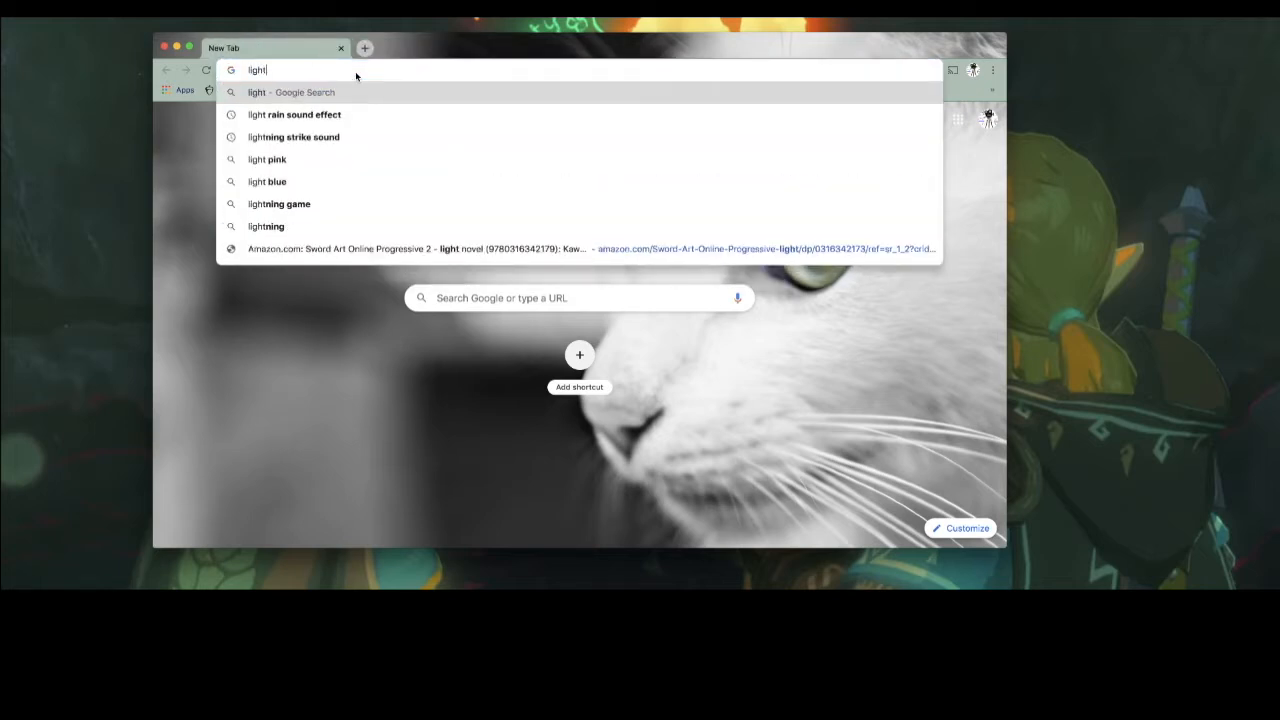
type("saber blade")
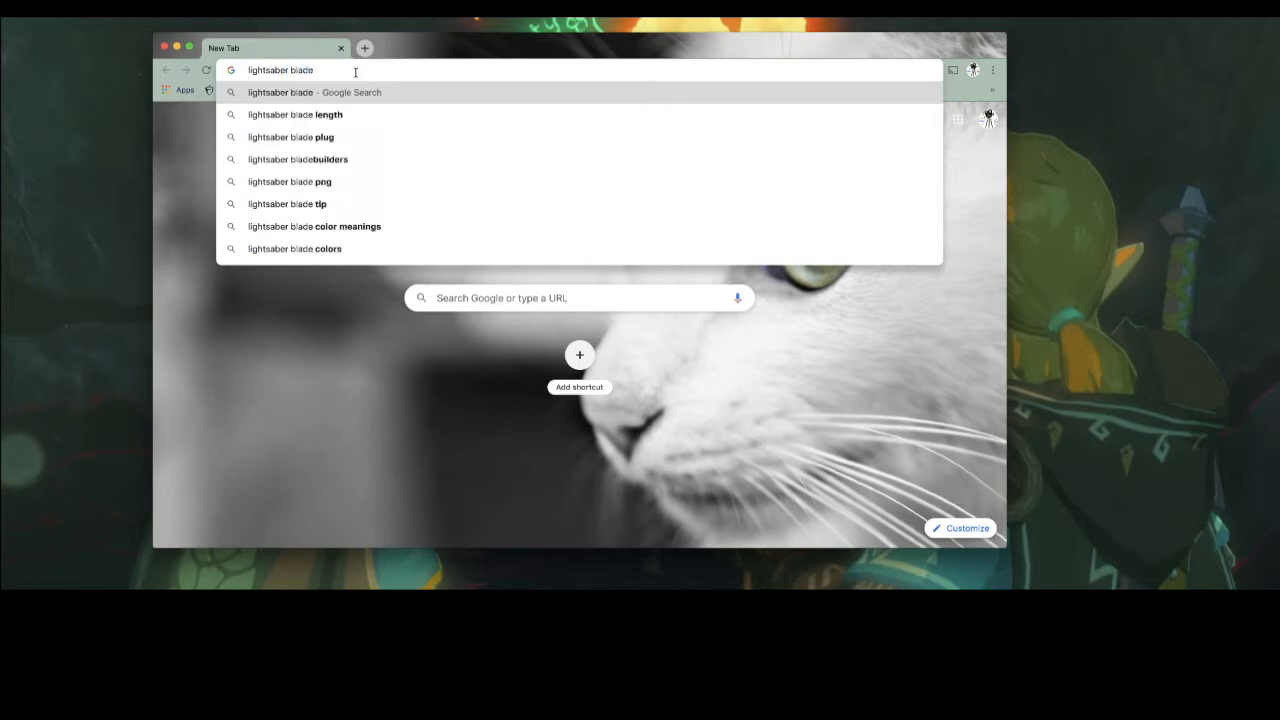
key("Return")
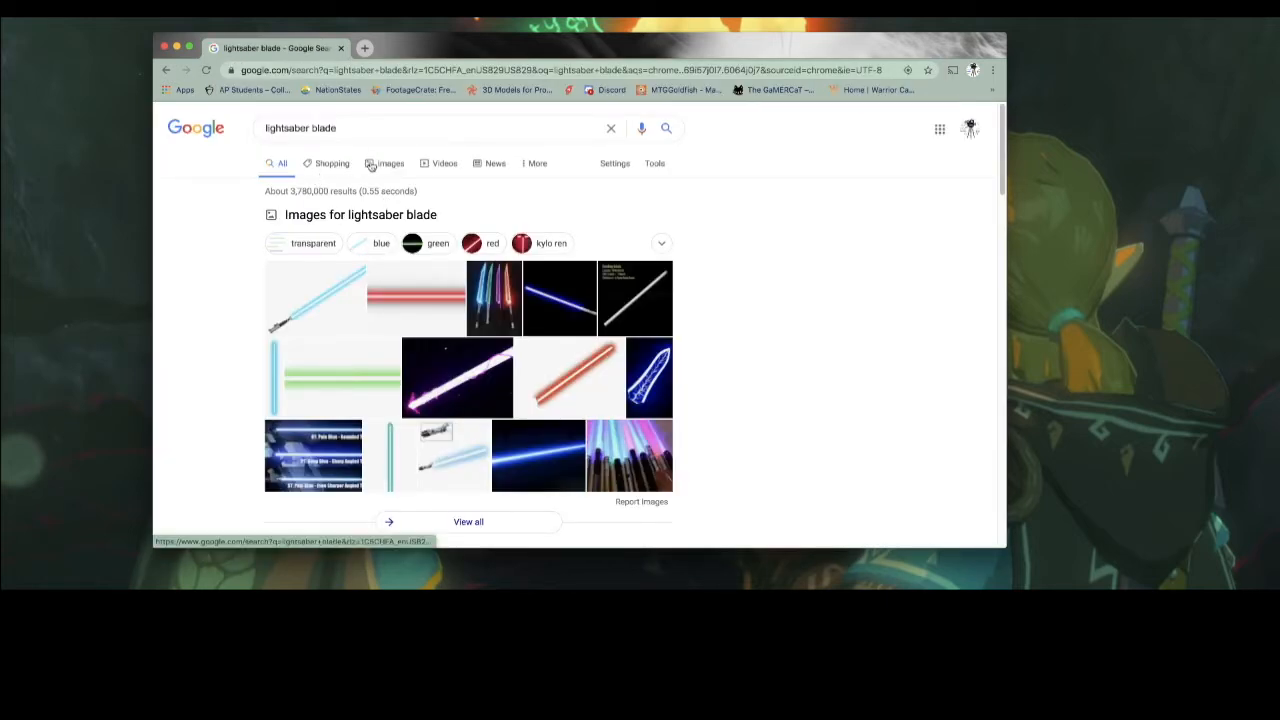
- Show the image results for "lightsaber blade" and look through the first rows of pictures
left_click(377, 165)
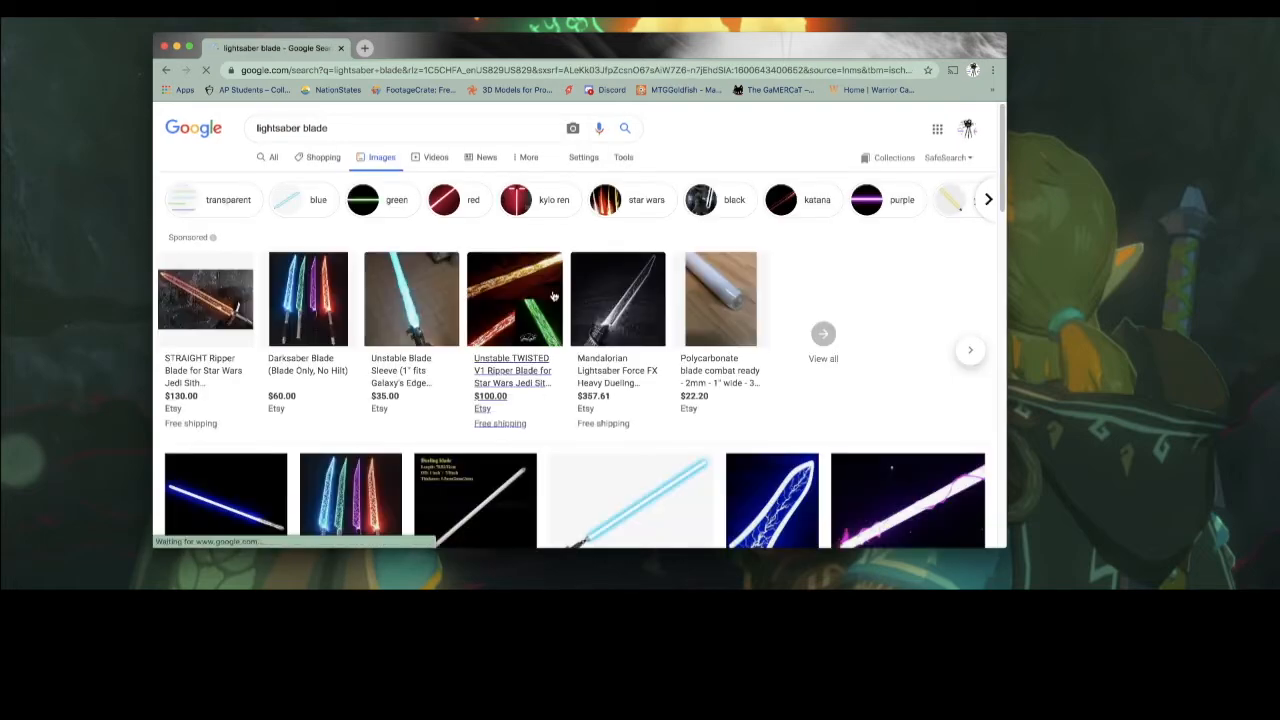
scroll(508, 354, "down", 2)
scroll(640, 360, "up", 2)
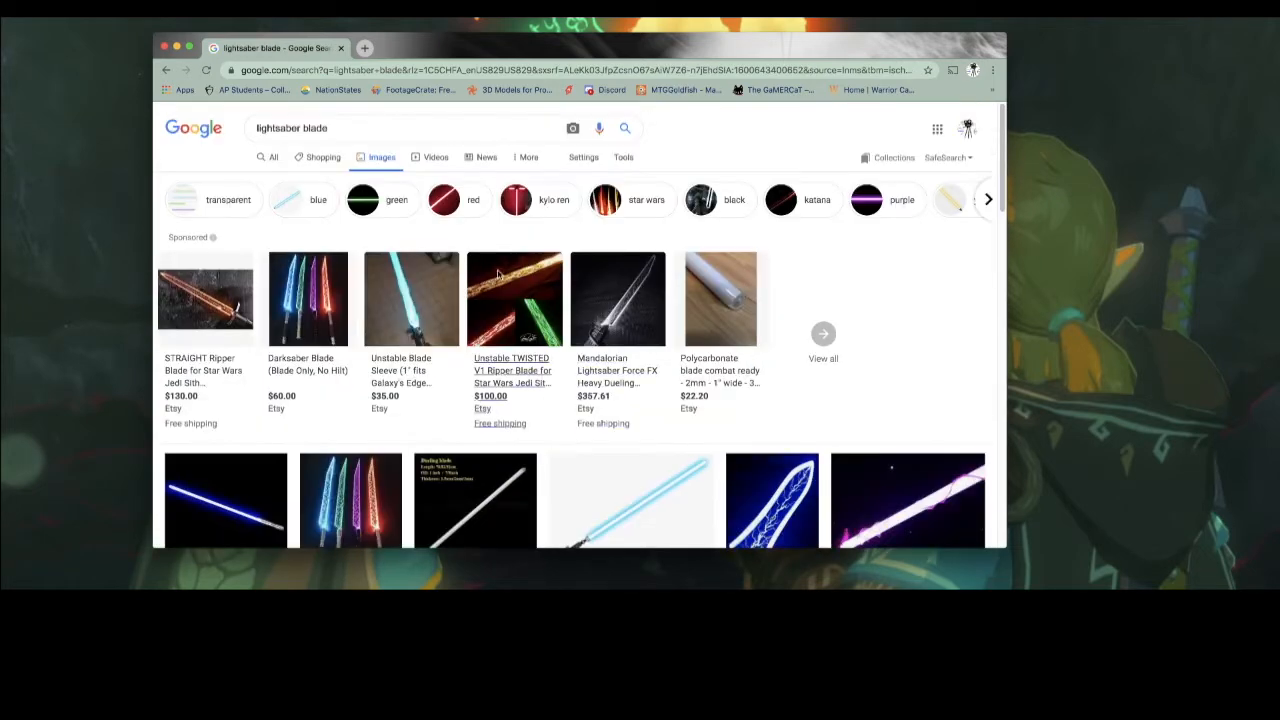
scroll(320, 224, "down", 3)
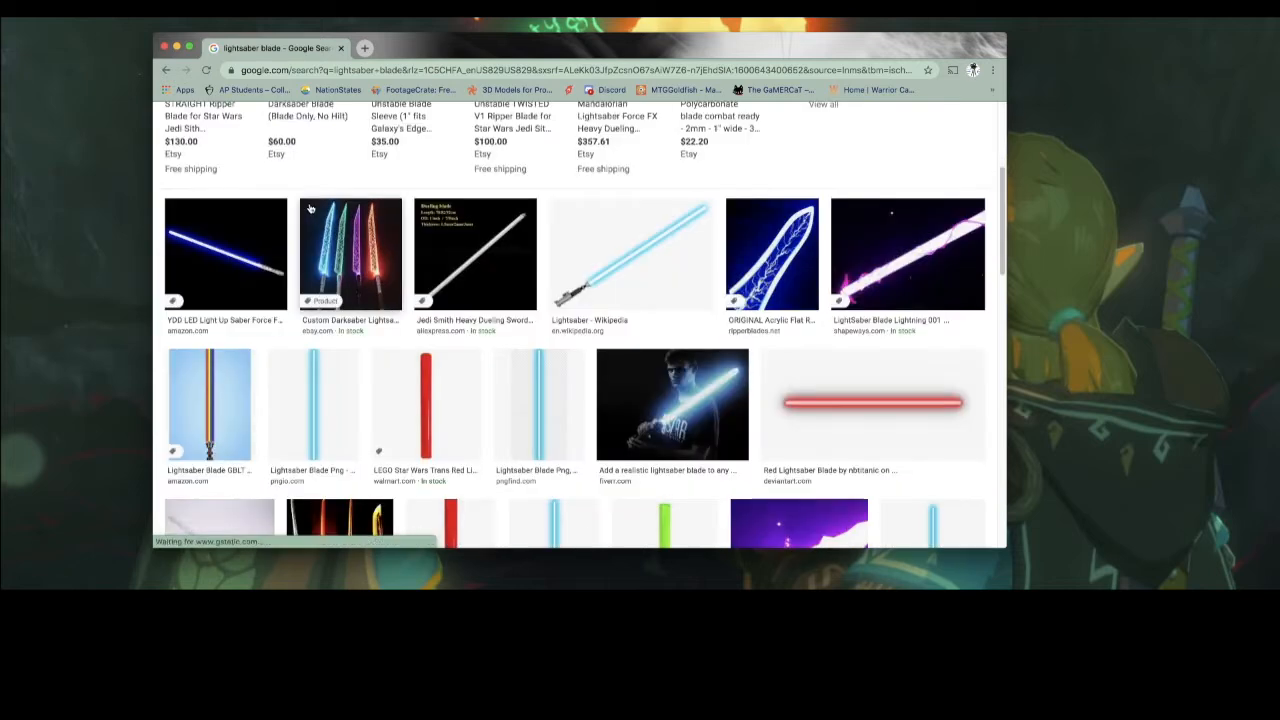
- Open the DeviantArt Red Lightsaber Blade image and add it to the Final Cut Pro timeline above the second fight clip at the playhead
left_click(890, 408)
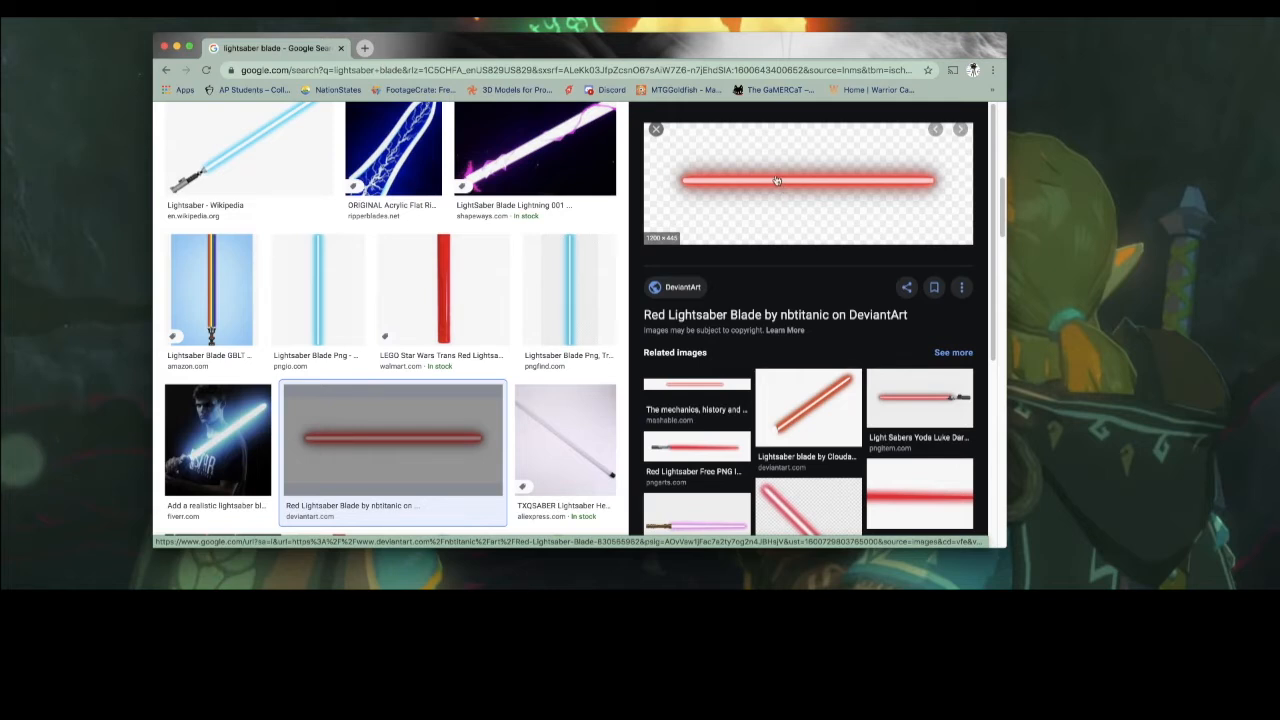
left_click_drag(773, 181, 1174, 549)
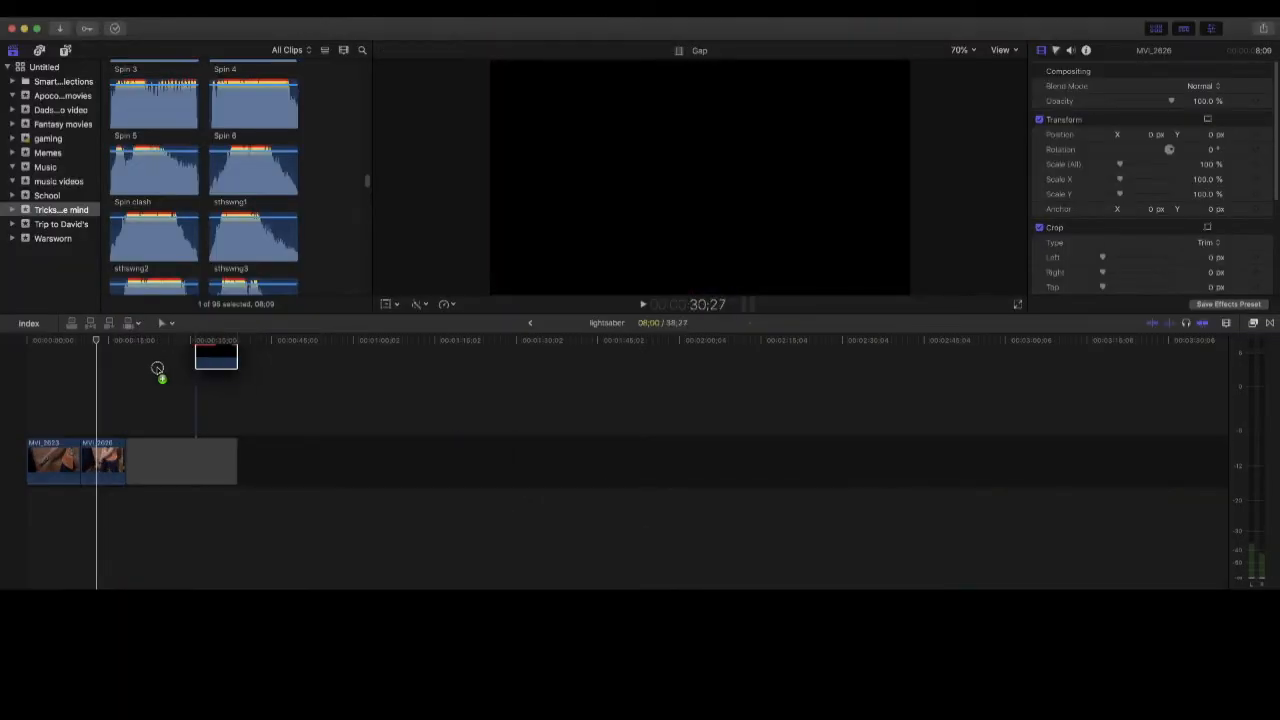
left_click_drag(157, 369, 110, 390)
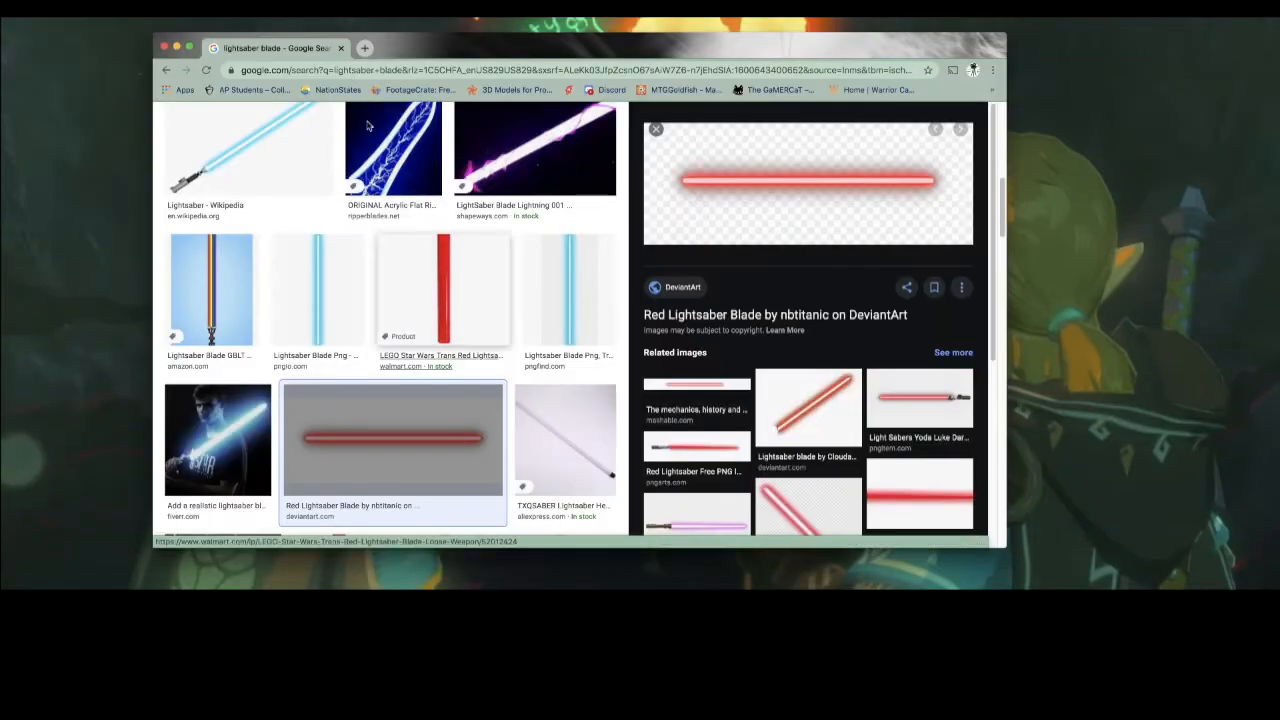
- Switch back to Chrome, open FootageCrate in a new tab and close the lightsaber blade search tab
left_click(358, 48)
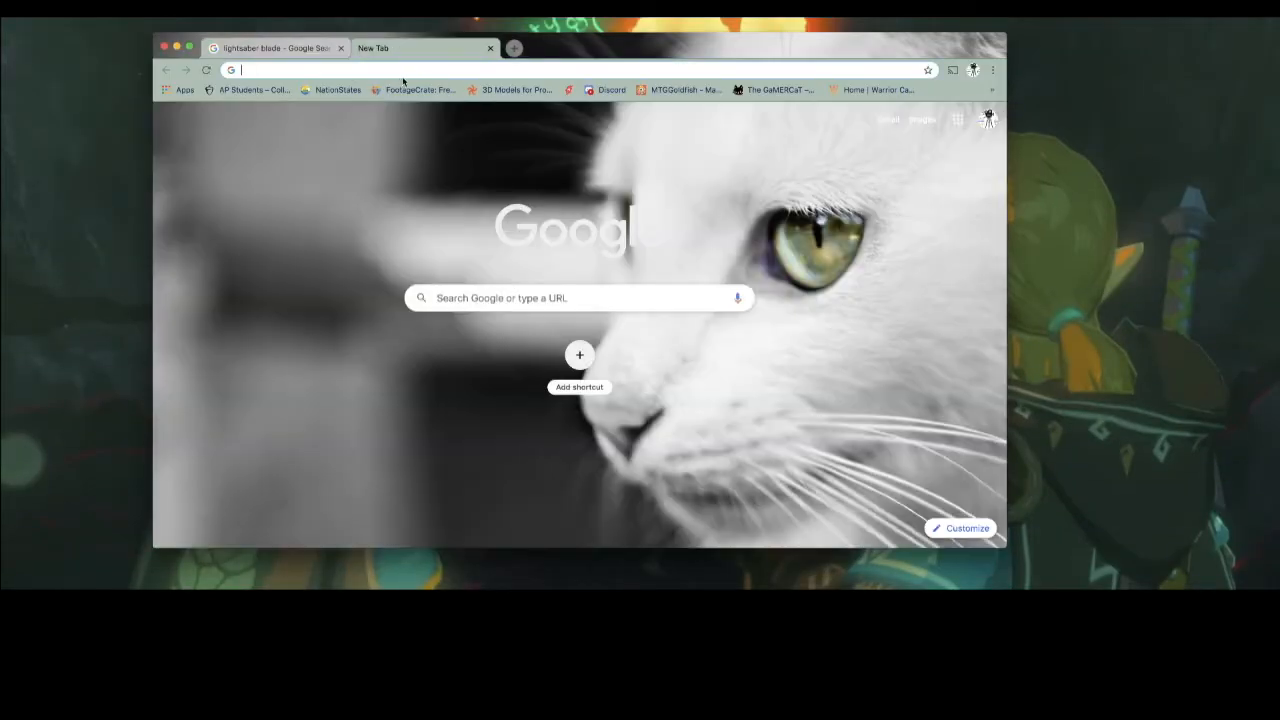
left_click(406, 95)
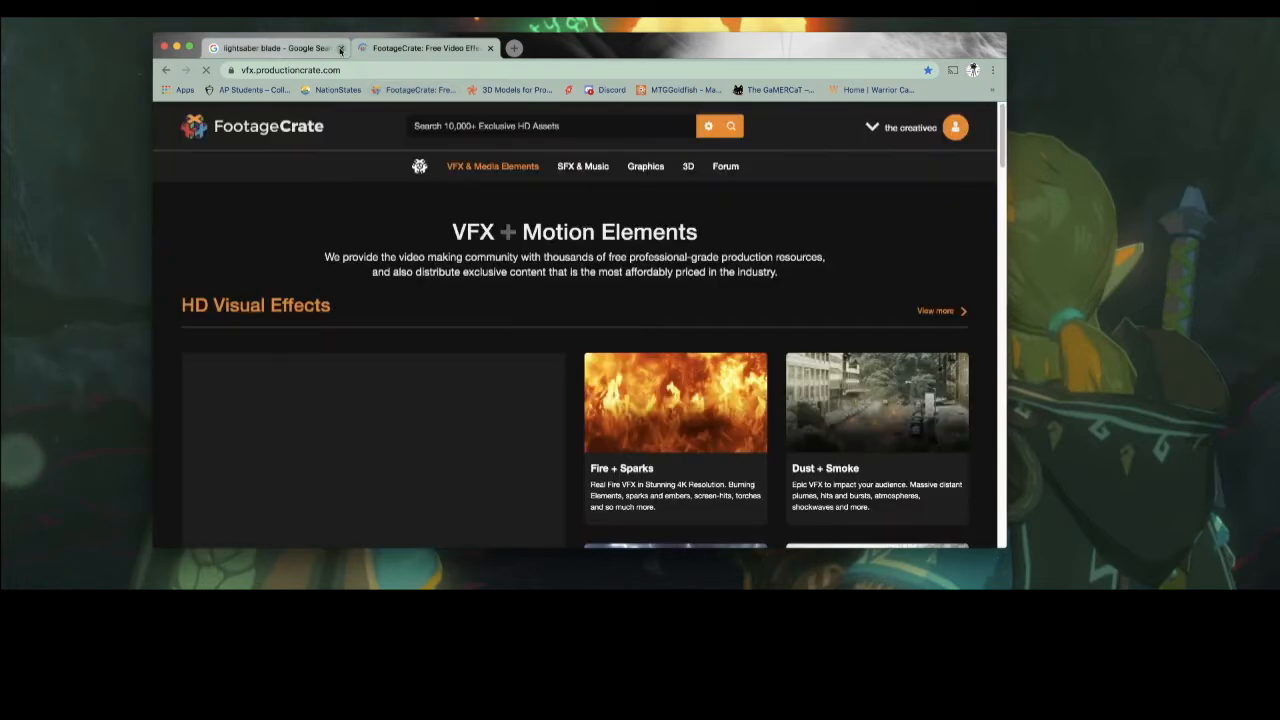
left_click(340, 48)
- Go to FootageCrate's Sci-Fi visual effects category and open its full list of Sci-Fi VFX
mouse_move(515, 166)
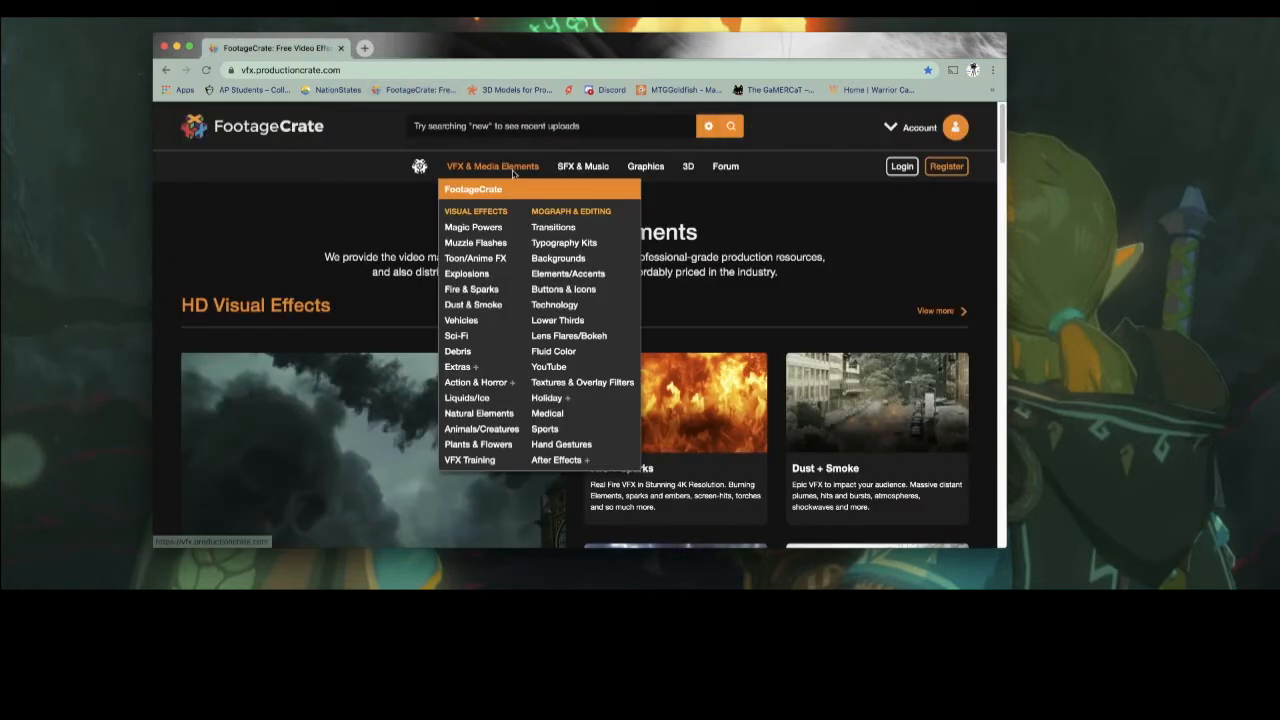
left_click(463, 337)
scroll(360, 330, "down", 10)
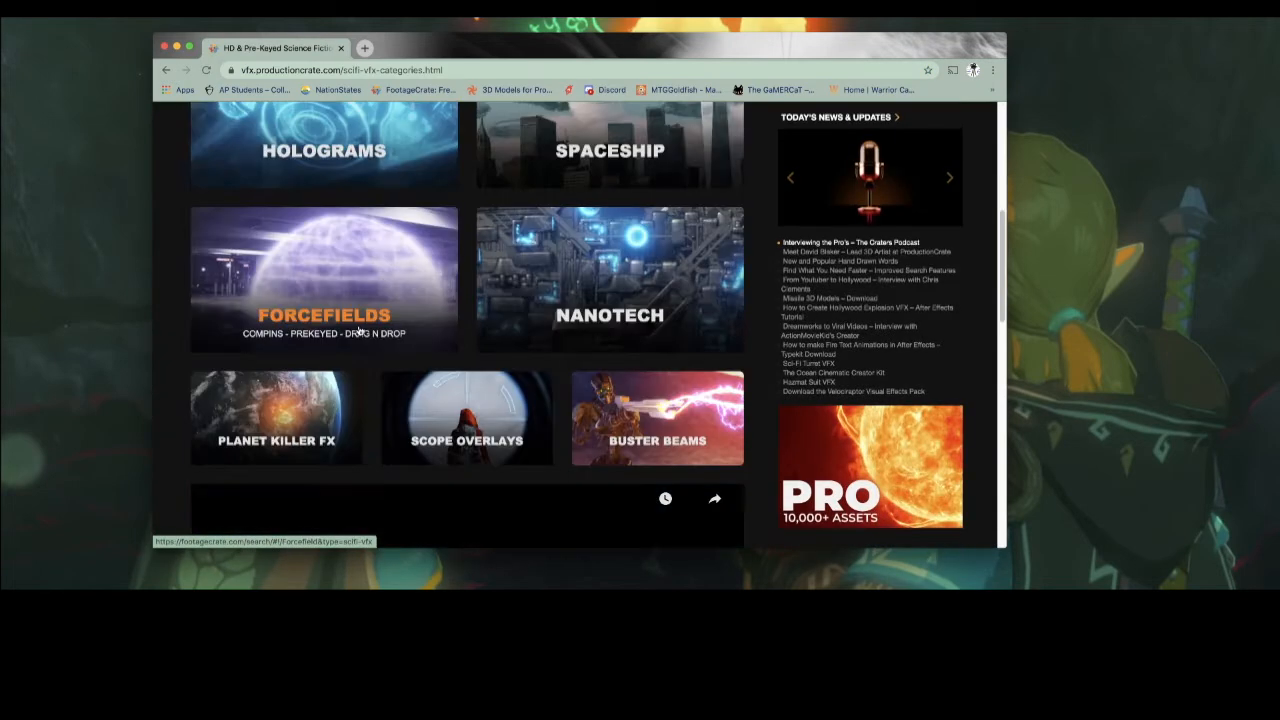
scroll(360, 330, "down", 10)
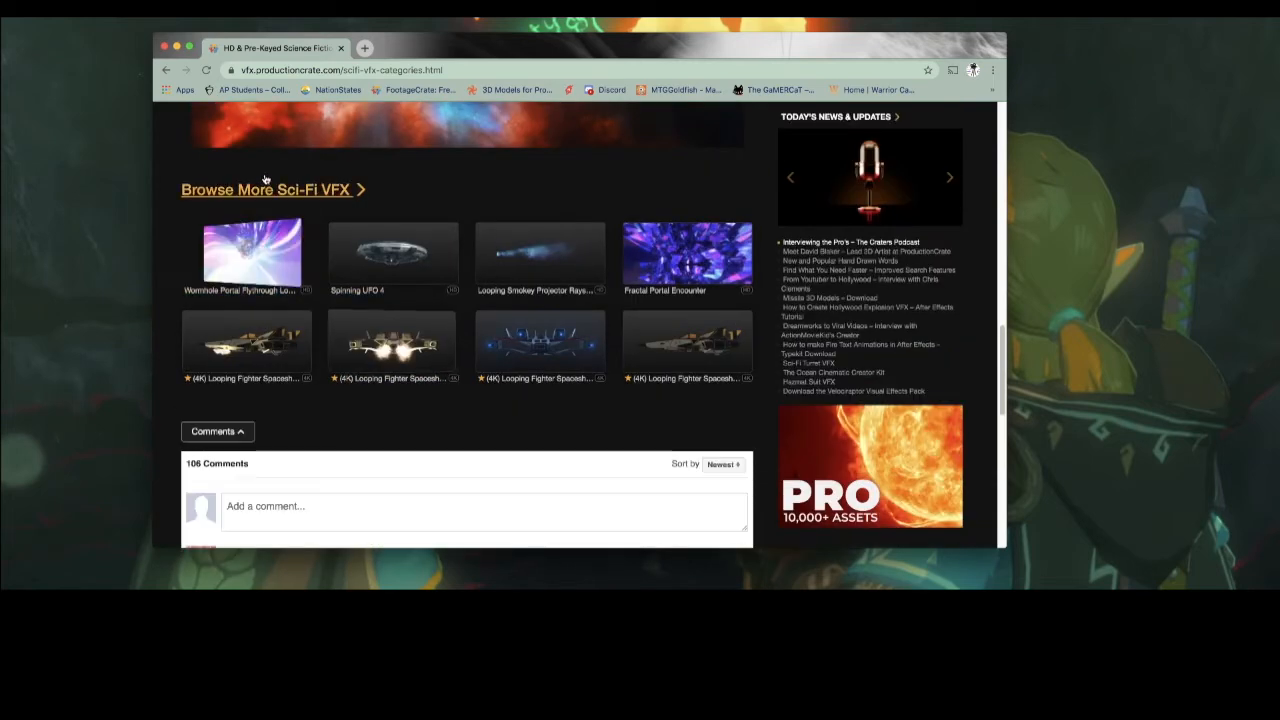
left_click(273, 191)
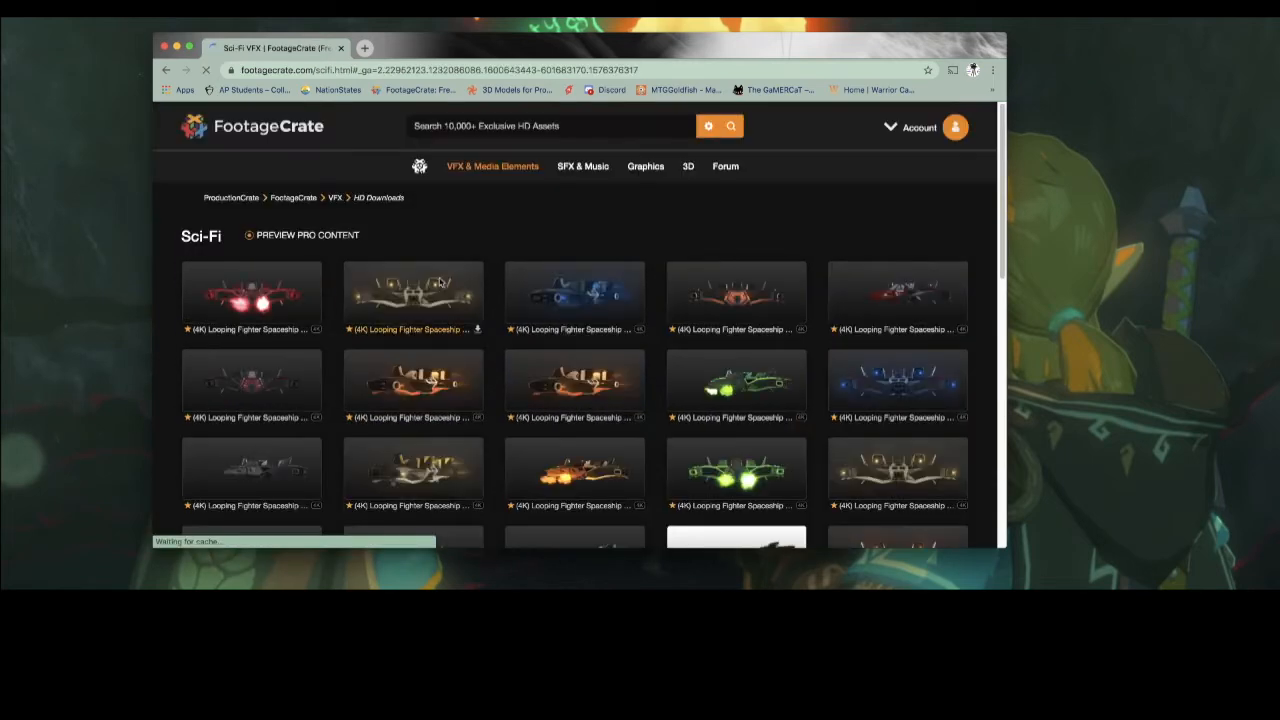
- Turn off the pro content preview and look through the free Sci-Fi effects for the Lasersword clips
left_click(318, 236)
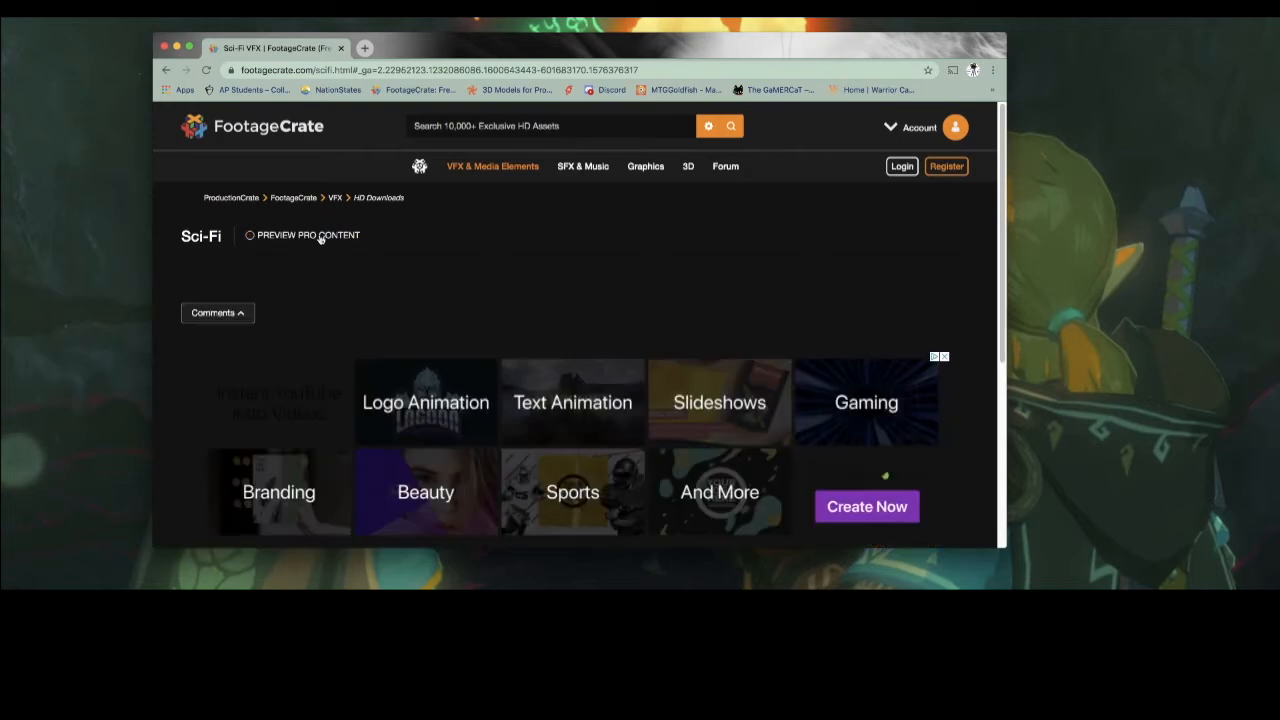
scroll(335, 257, "down", 1)
scroll(335, 257, "down", 5)
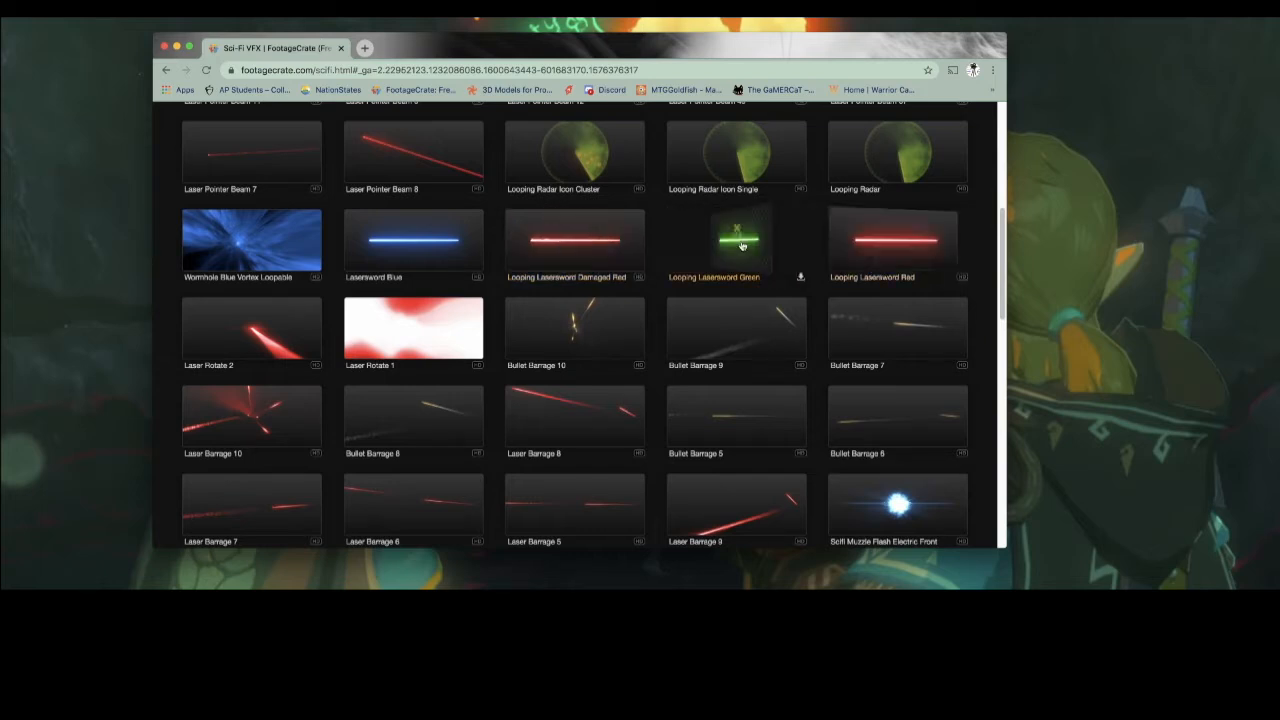
left_click(699, 238)
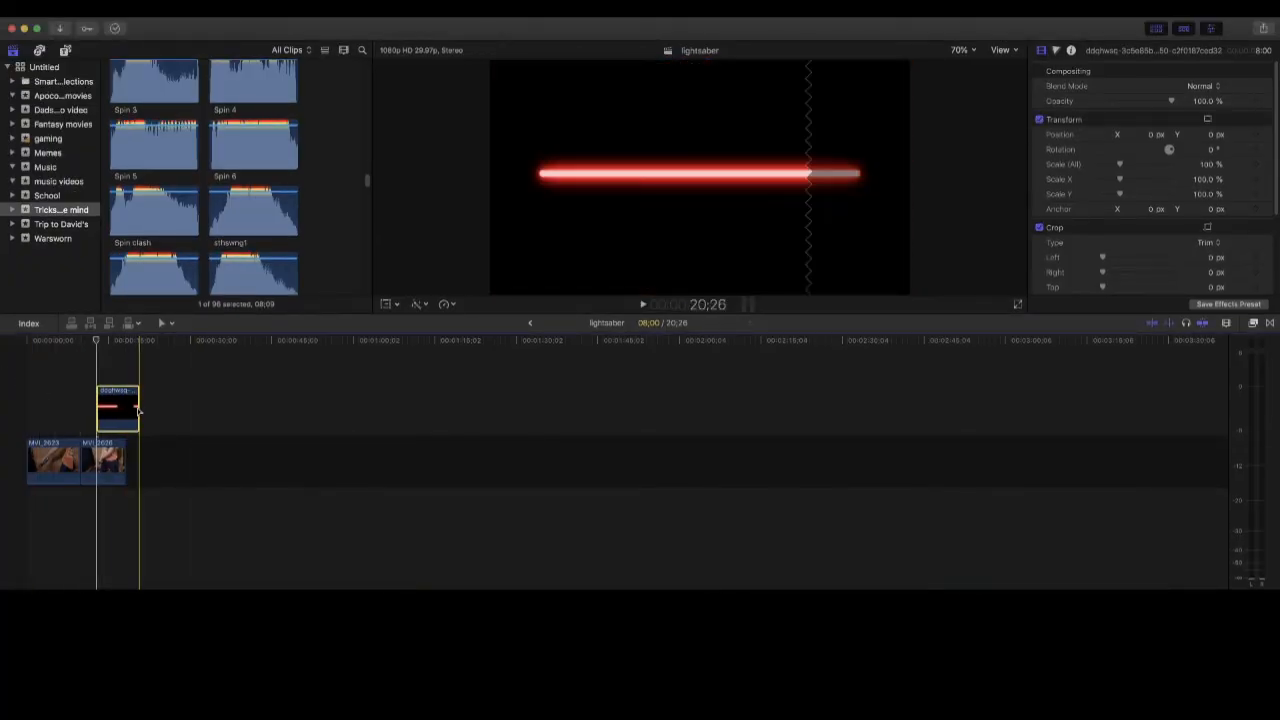
- In Final Cut Pro, fit the blade image over the full length of MVI_2623 and move the second clip further along, leaving a gap
left_click_drag(138, 410, 79, 408)
left_click_drag(105, 460, 286, 457)
left_click(24, 423)
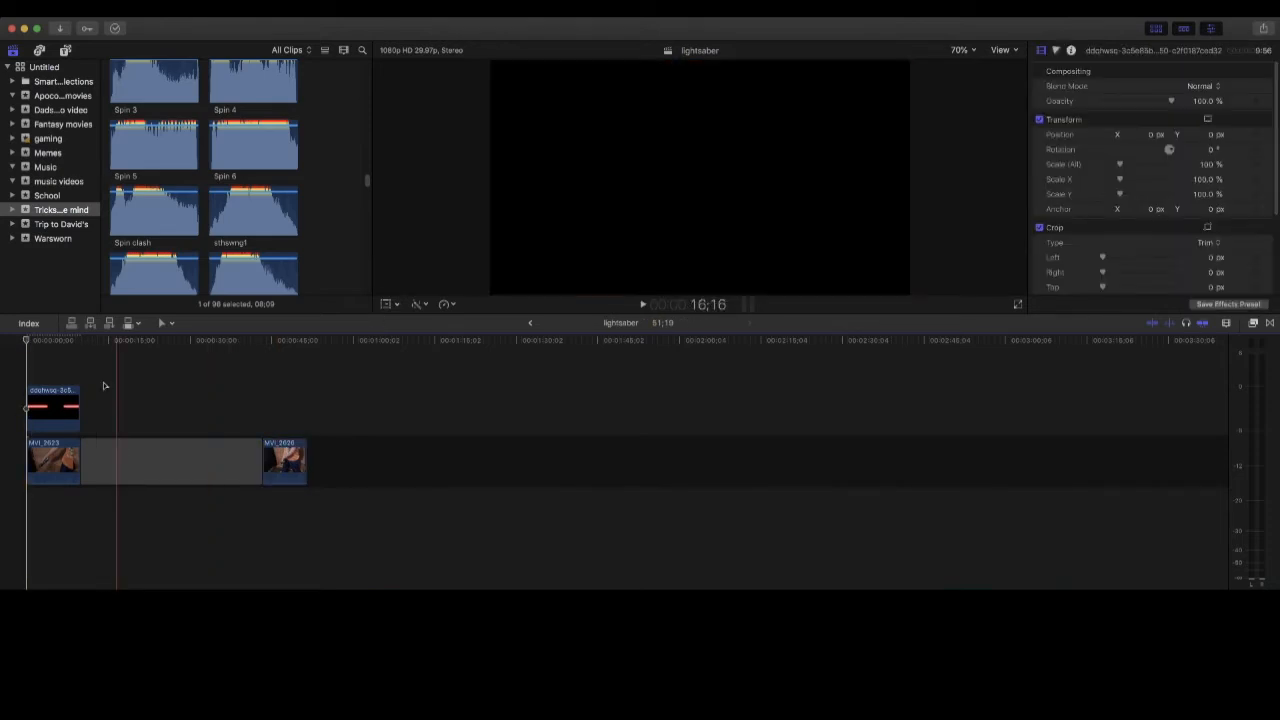
- Turn on Transform for the blade image, scale it to about 60% and move it to about X -173, Y -202 px
left_click(383, 304)
left_click_drag(550, 226, 658, 200)
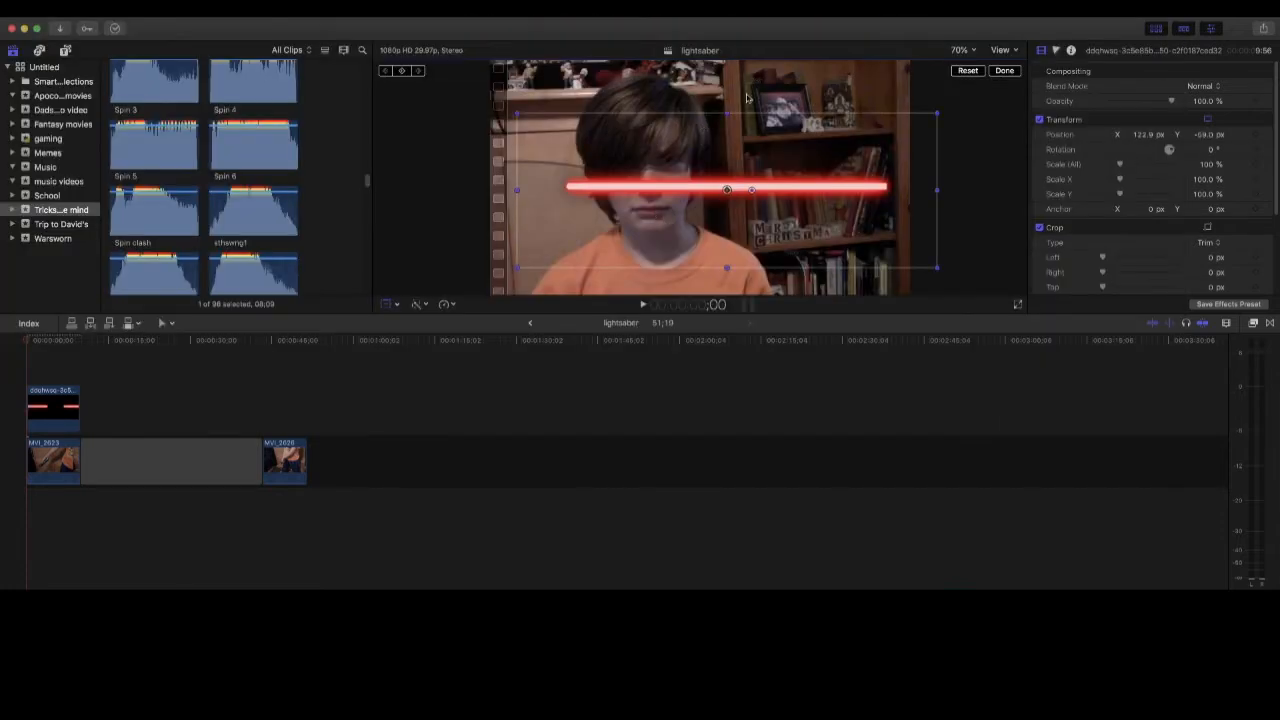
left_click_drag(510, 268, 586, 194)
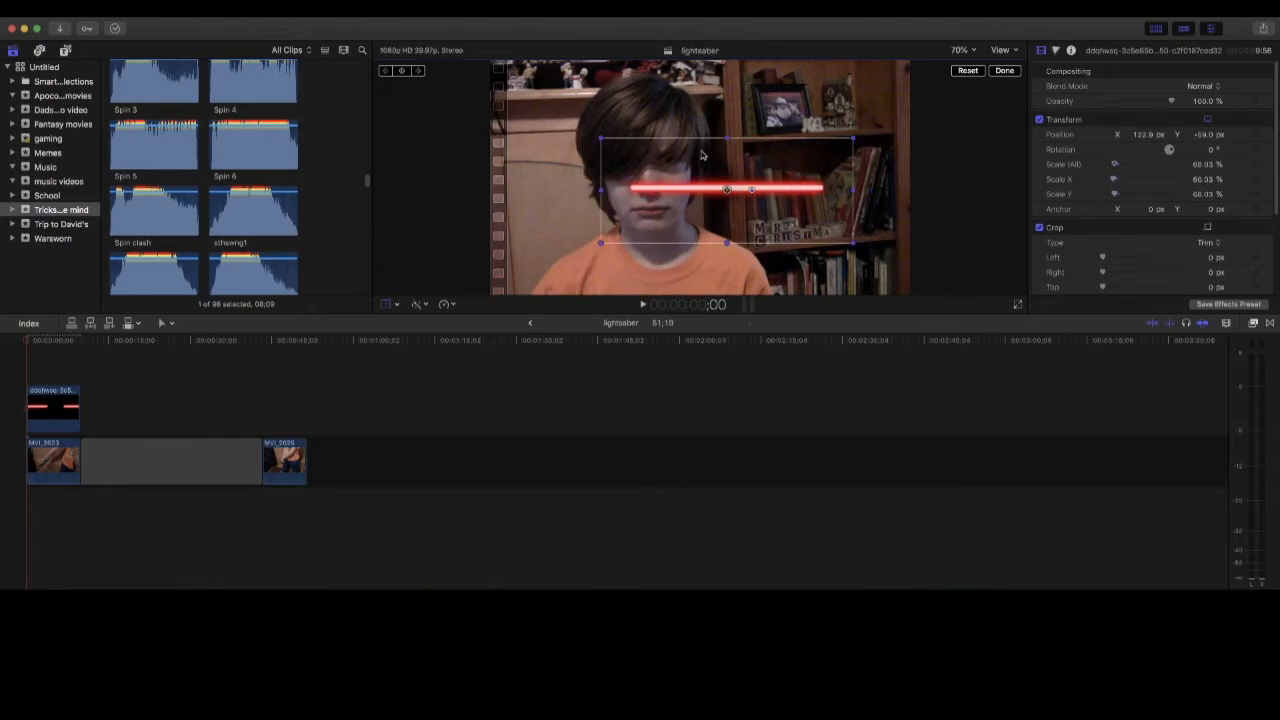
left_click_drag(599, 194, 536, 224)
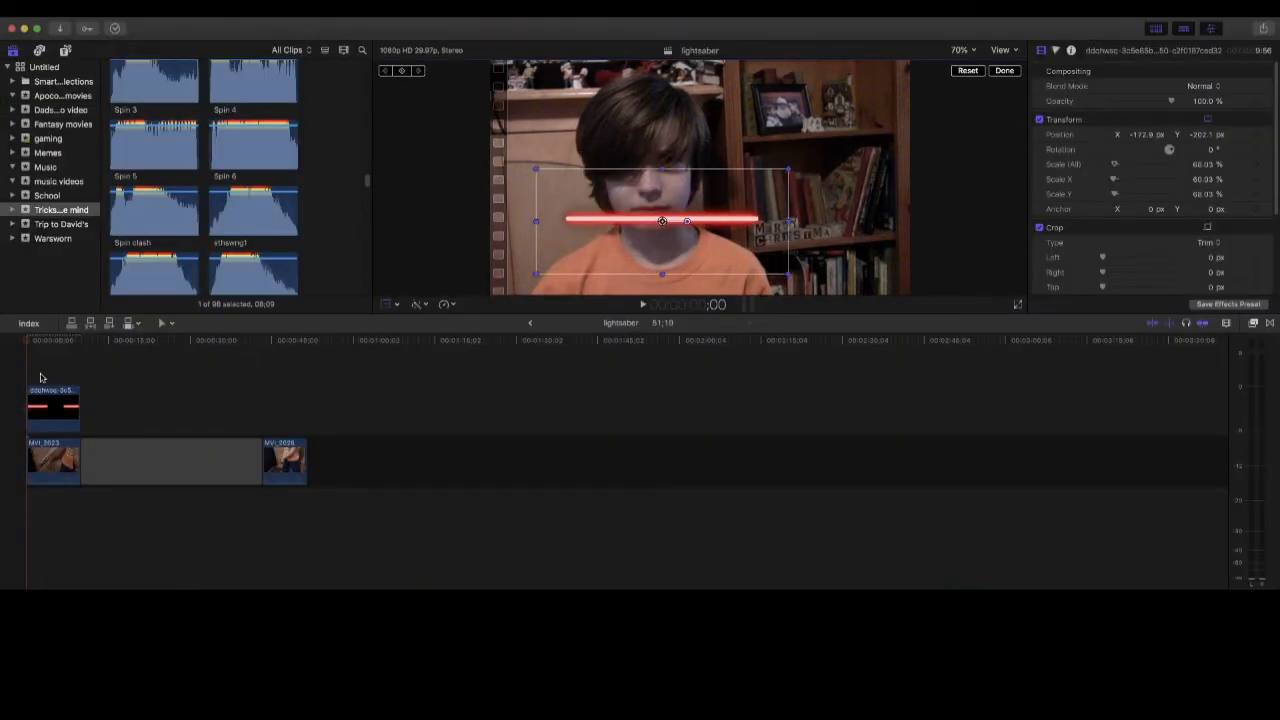
- Play MVI_2623 to find the frame at 6:08, then move the blade over the hilt and rotate it to about -9.8°
key("space")
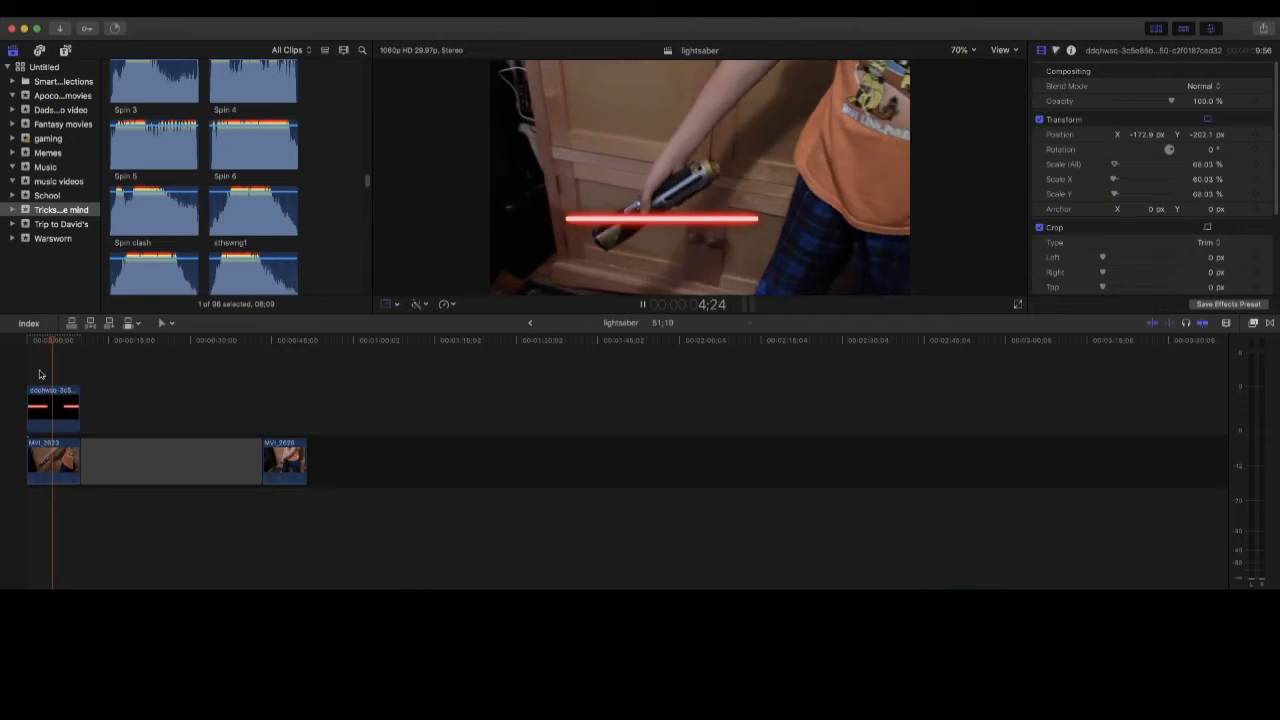
key("space")
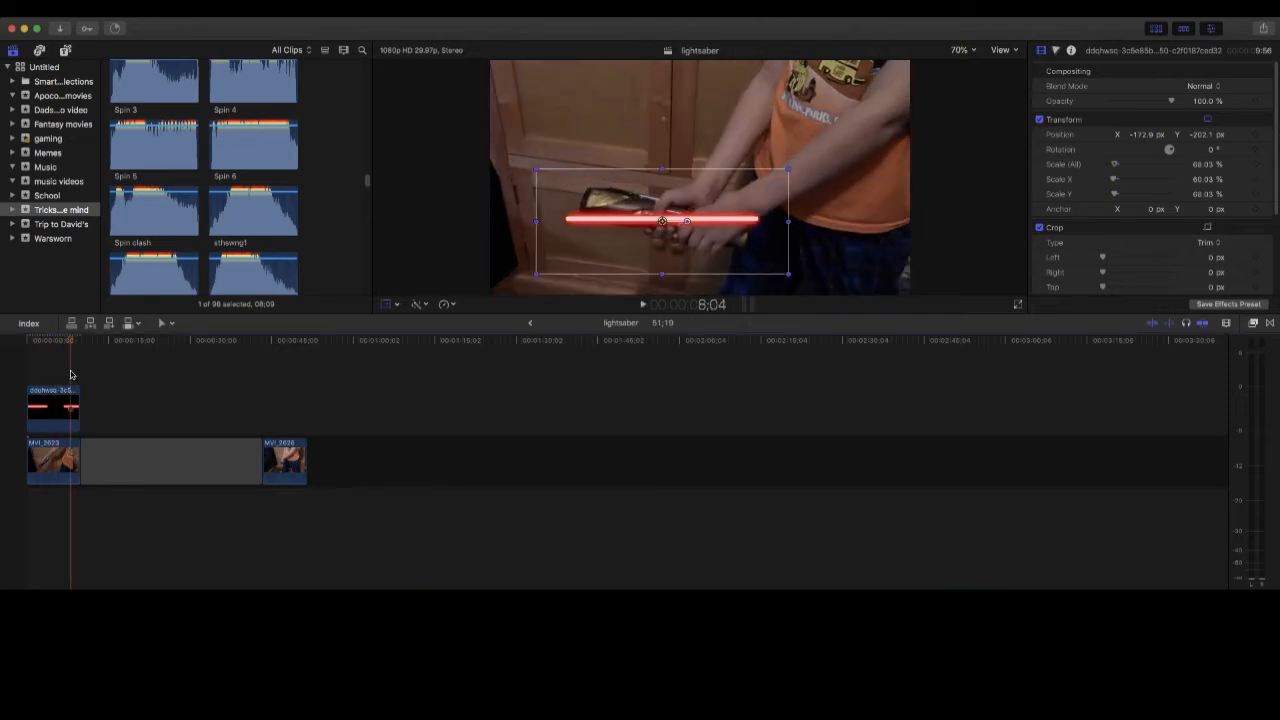
key("space")
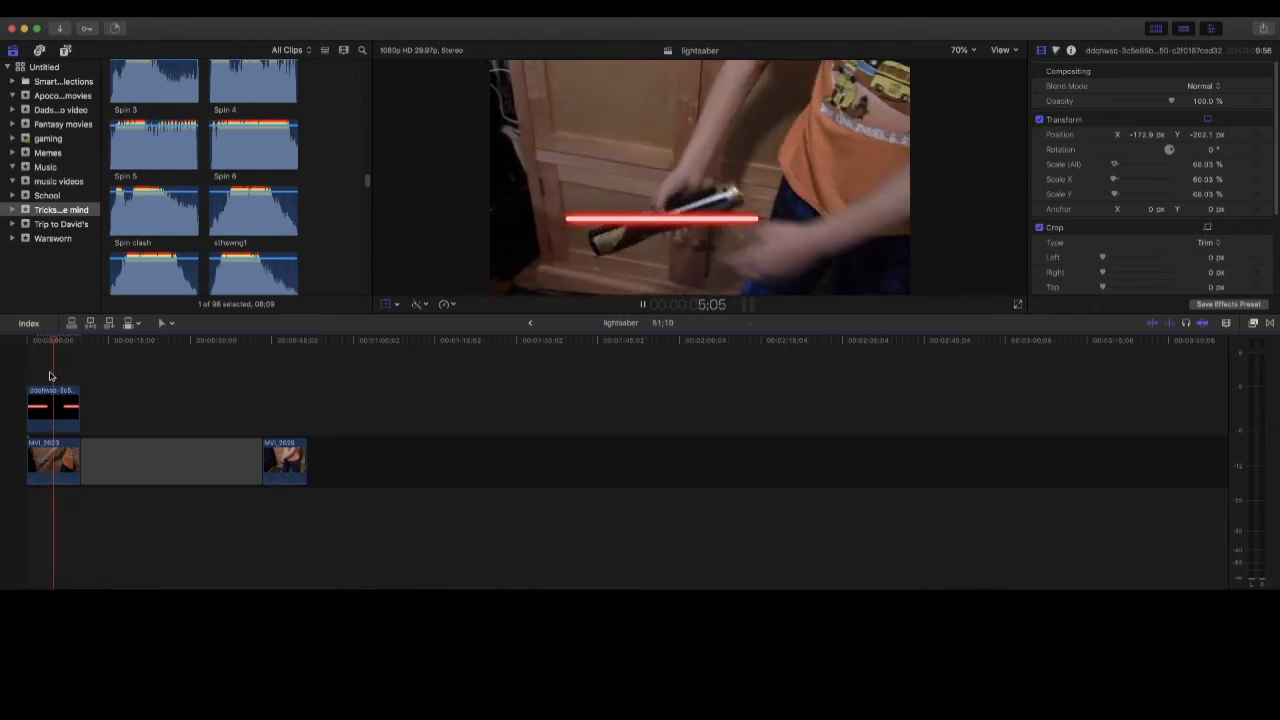
key("space")
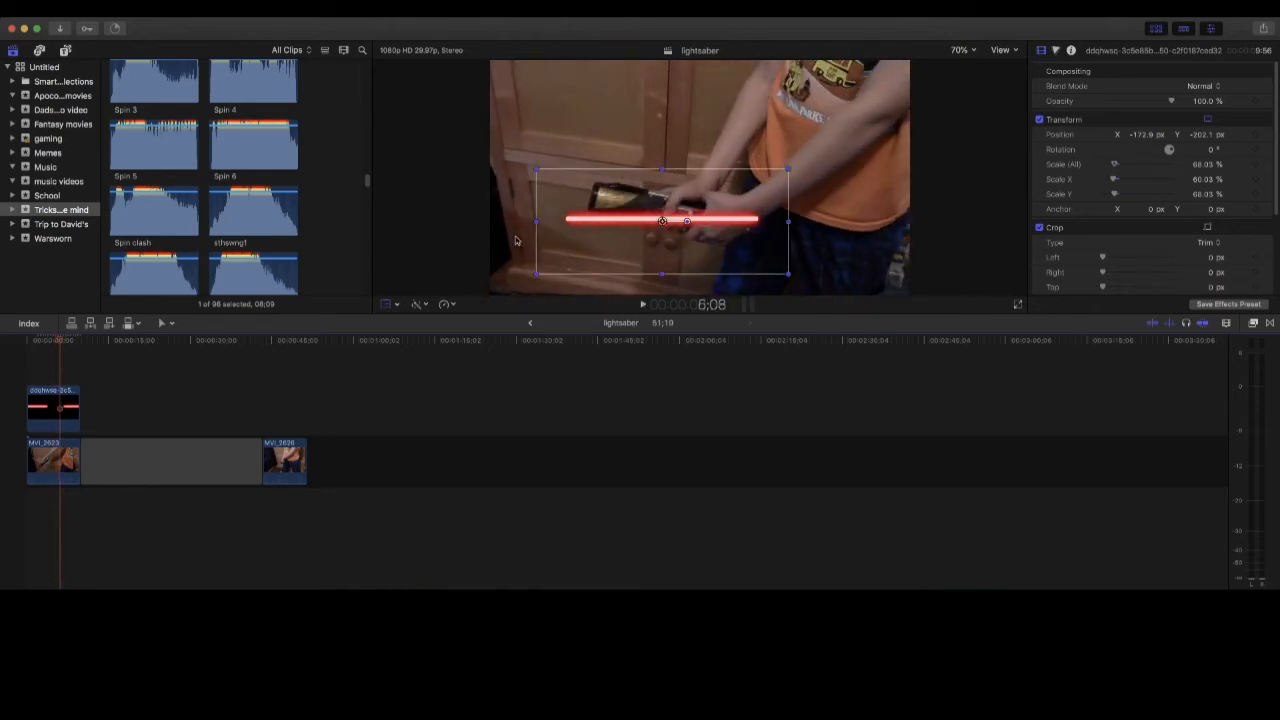
mouse_move(644, 179)
left_mouse_down()
mouse_move(589, 94)
mouse_move(658, 172)
left_mouse_up()
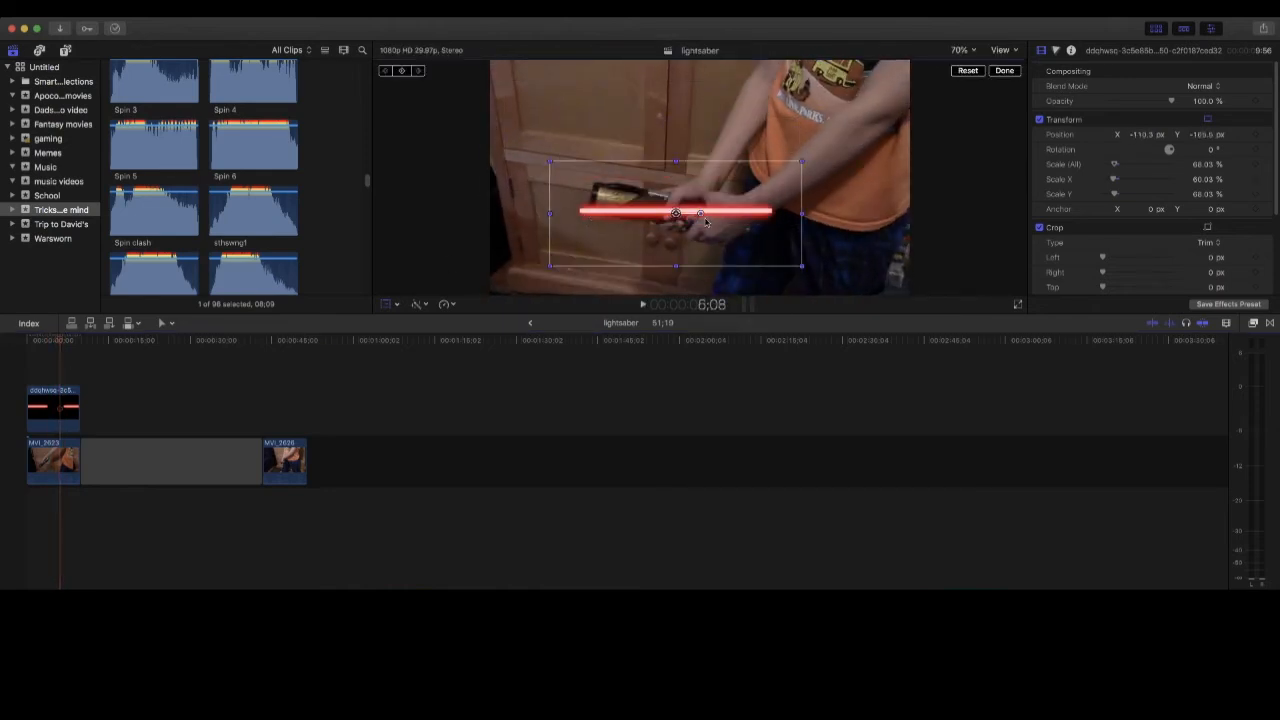
left_click_drag(701, 214, 700, 218)
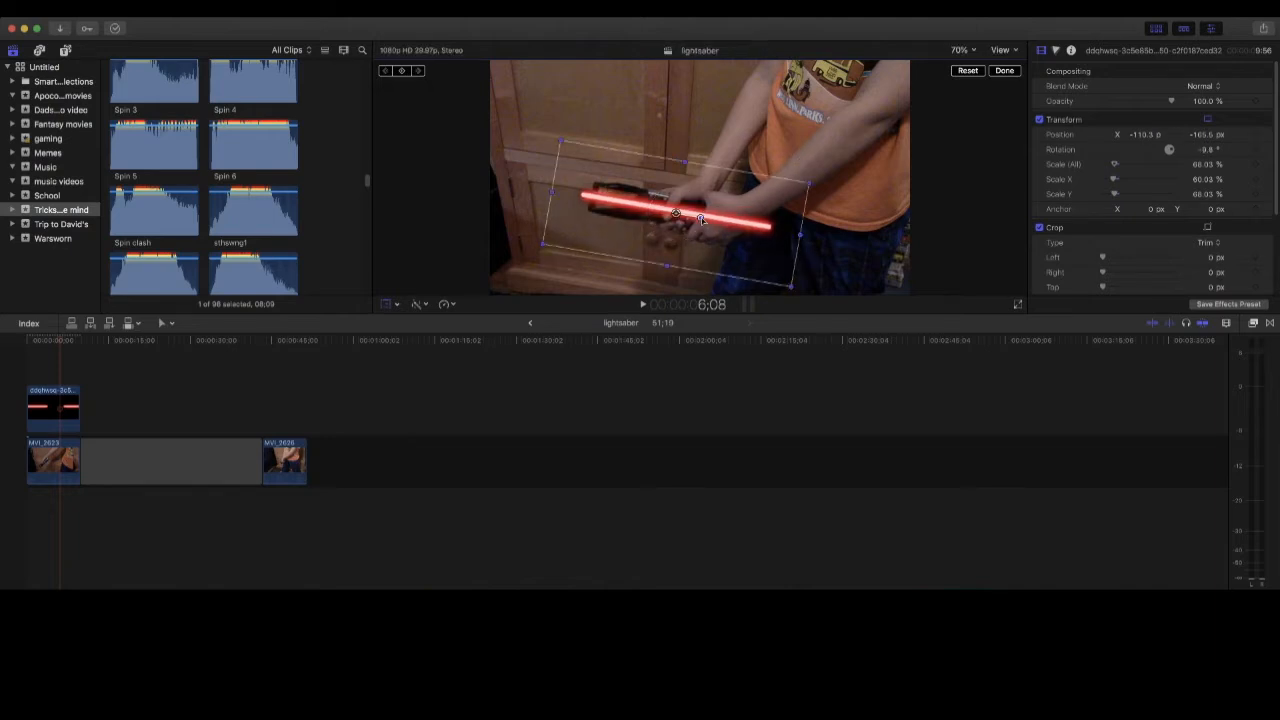
- Enlarge the blade image to about 171% horizontally and 391% vertically and move its end over the hilt
left_click_drag(562, 145, 281, 20)
left_click_drag(562, 112, 763, 163)
left_click_drag(658, 170, 650, 111)
left_click_drag(504, 129, 380, 157)
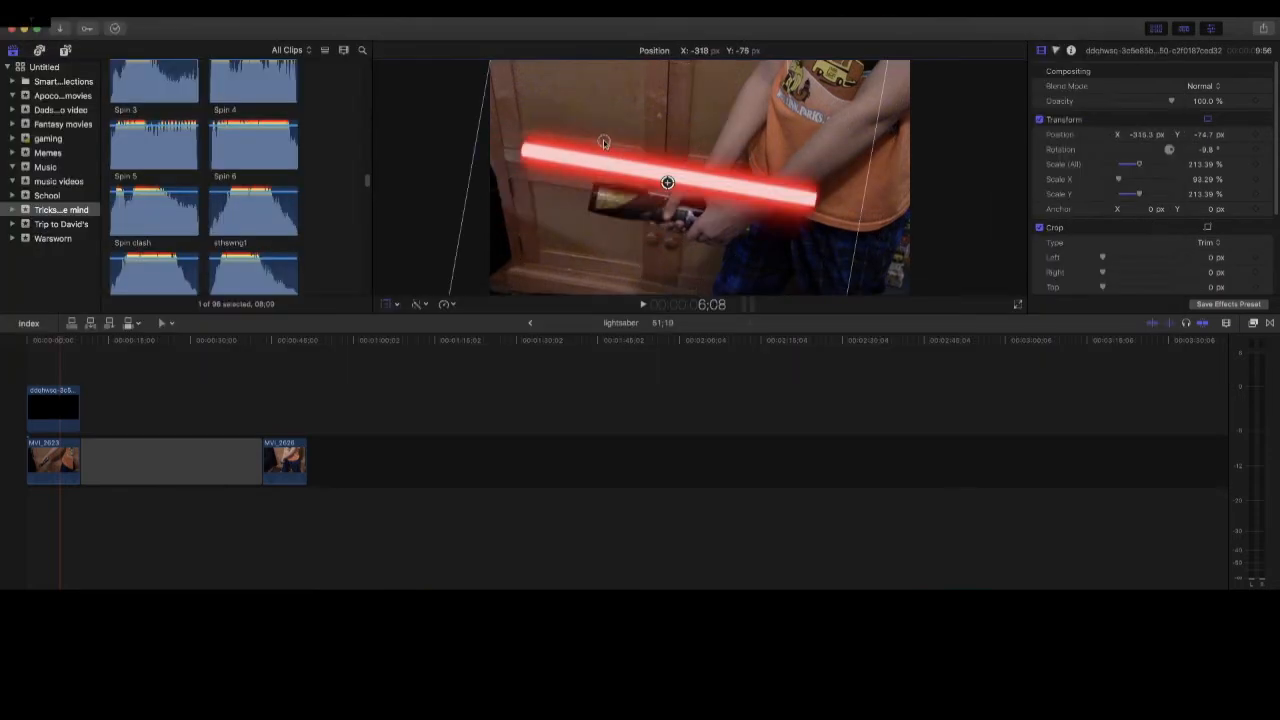
left_click_drag(603, 134, 545, 204)
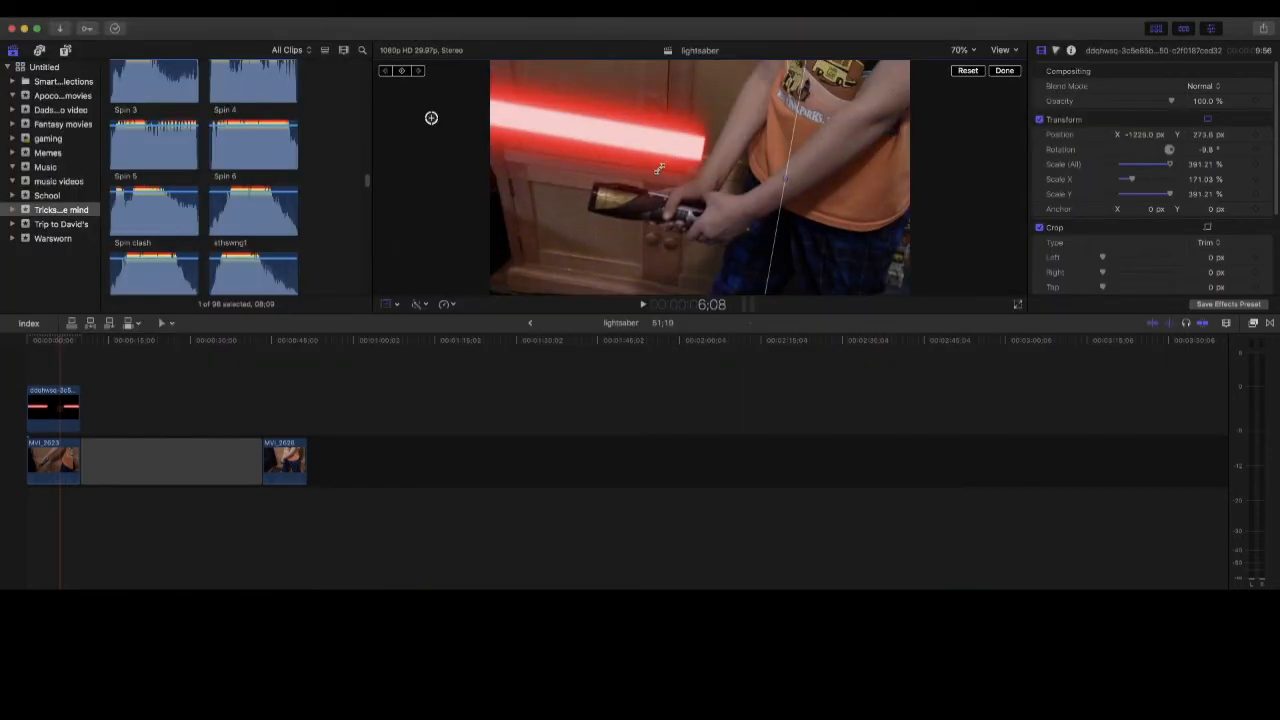
left_click_drag(640, 183, 542, 222)
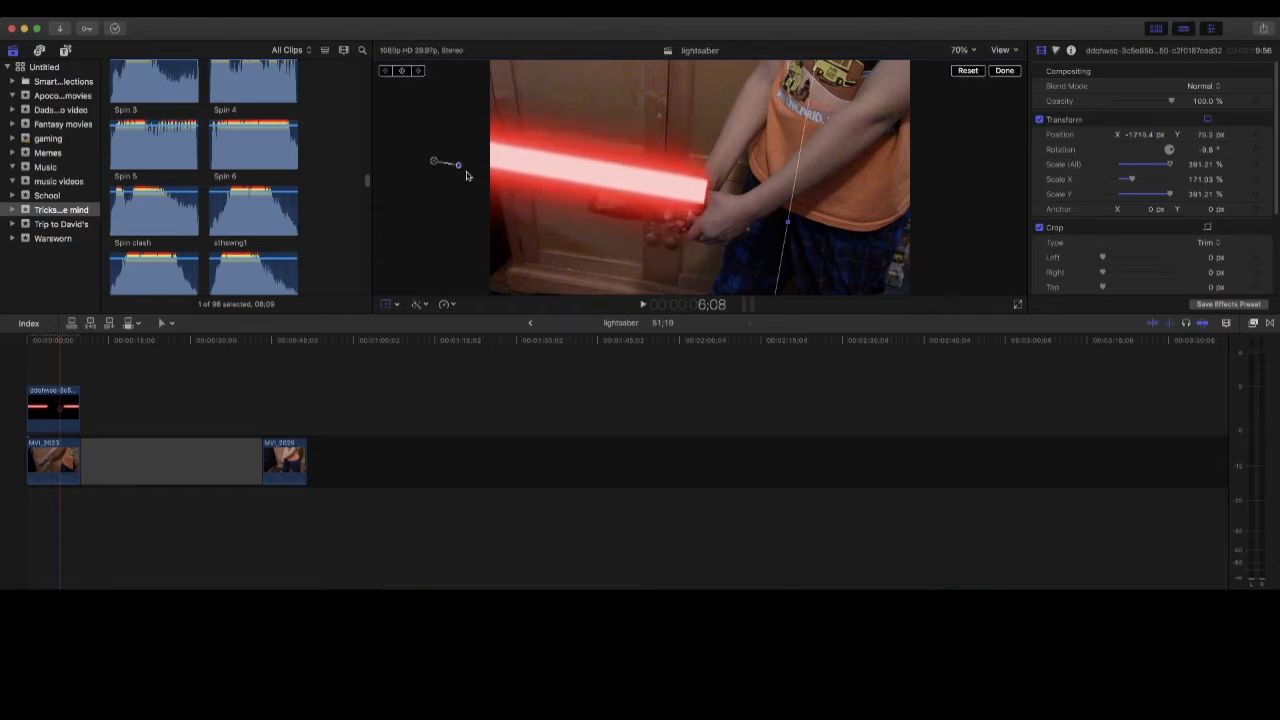
- Rotate the blade to about -12.3° and move it to about X -1739, Y 115 px, with its end at the hilt's tip
left_click_drag(458, 163, 459, 168)
left_click_drag(563, 191, 616, 203)
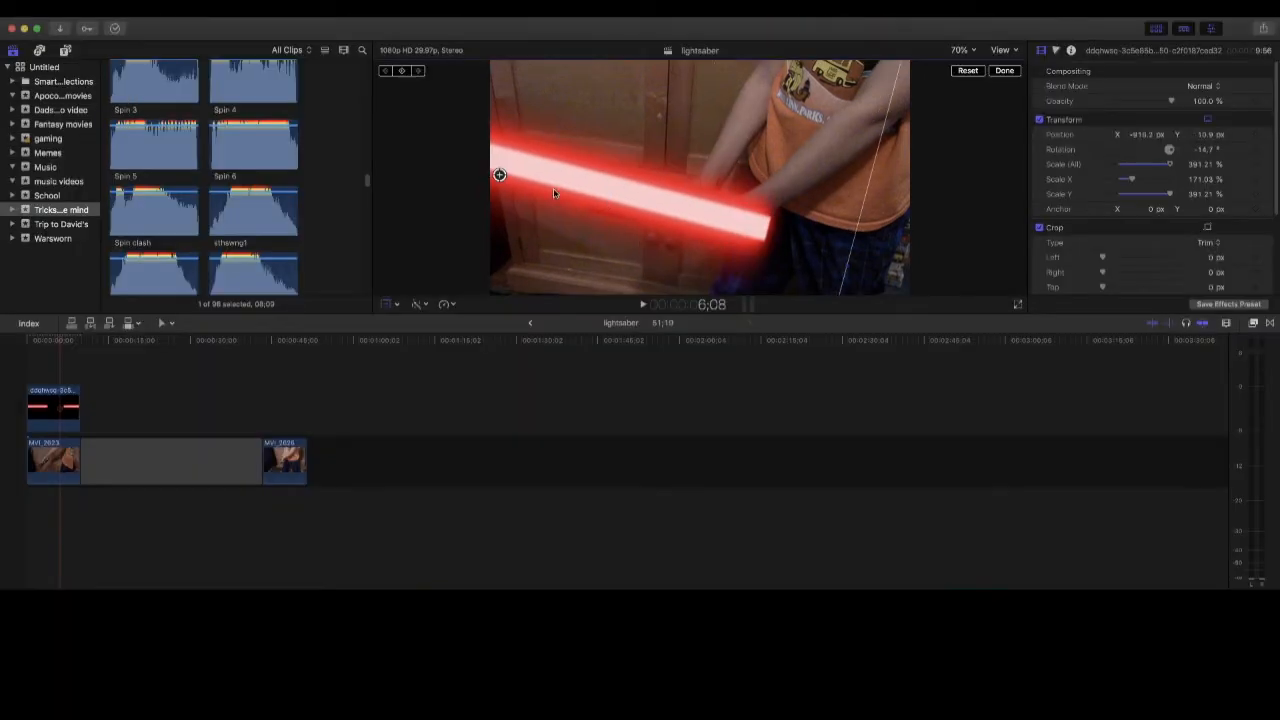
left_click_drag(524, 182, 560, 186)
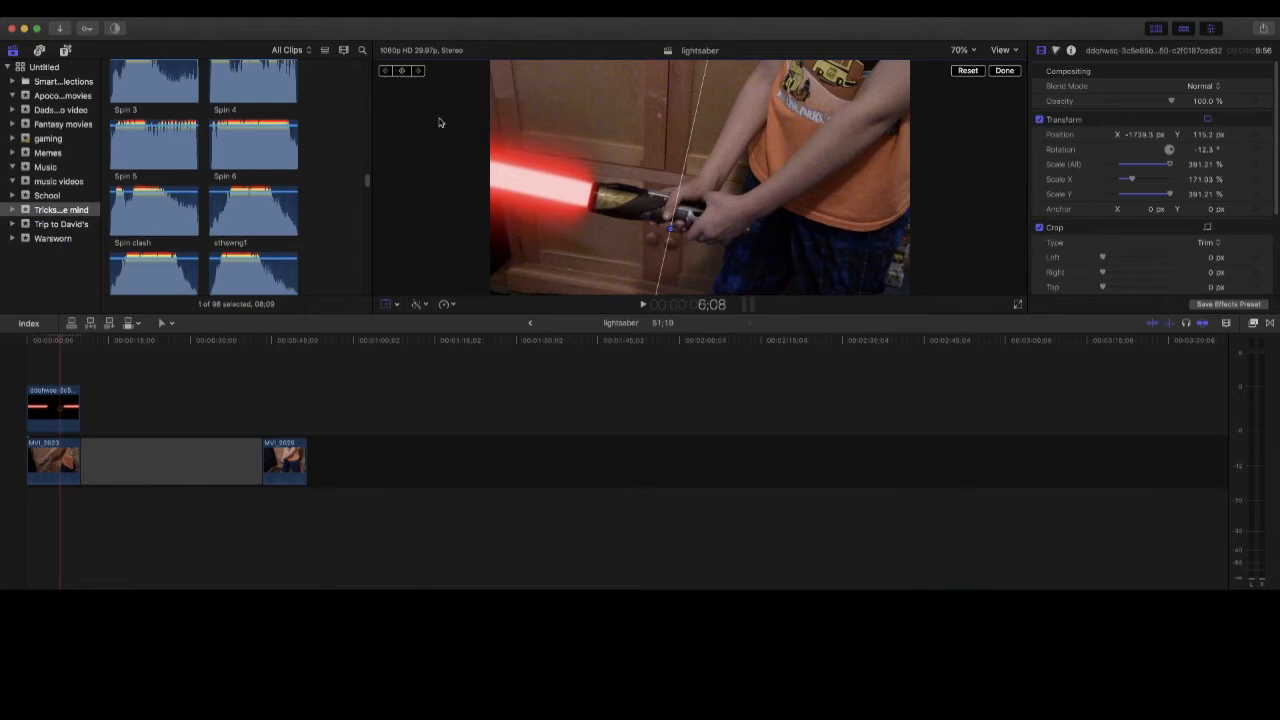
- Go to 7:17 in MVI_2623 and step back frame by frame to 6:17, comparing the blade's end with the hilt's tip
left_click(123, 371)
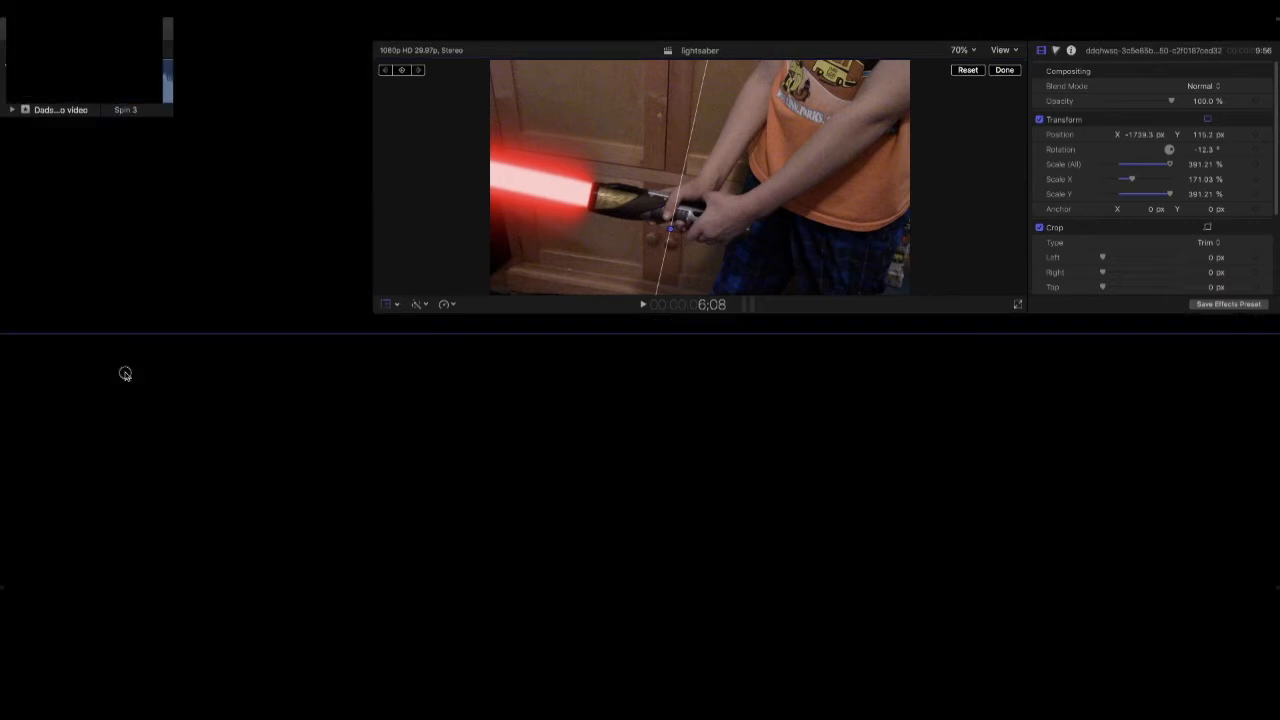
left_click(68, 377)
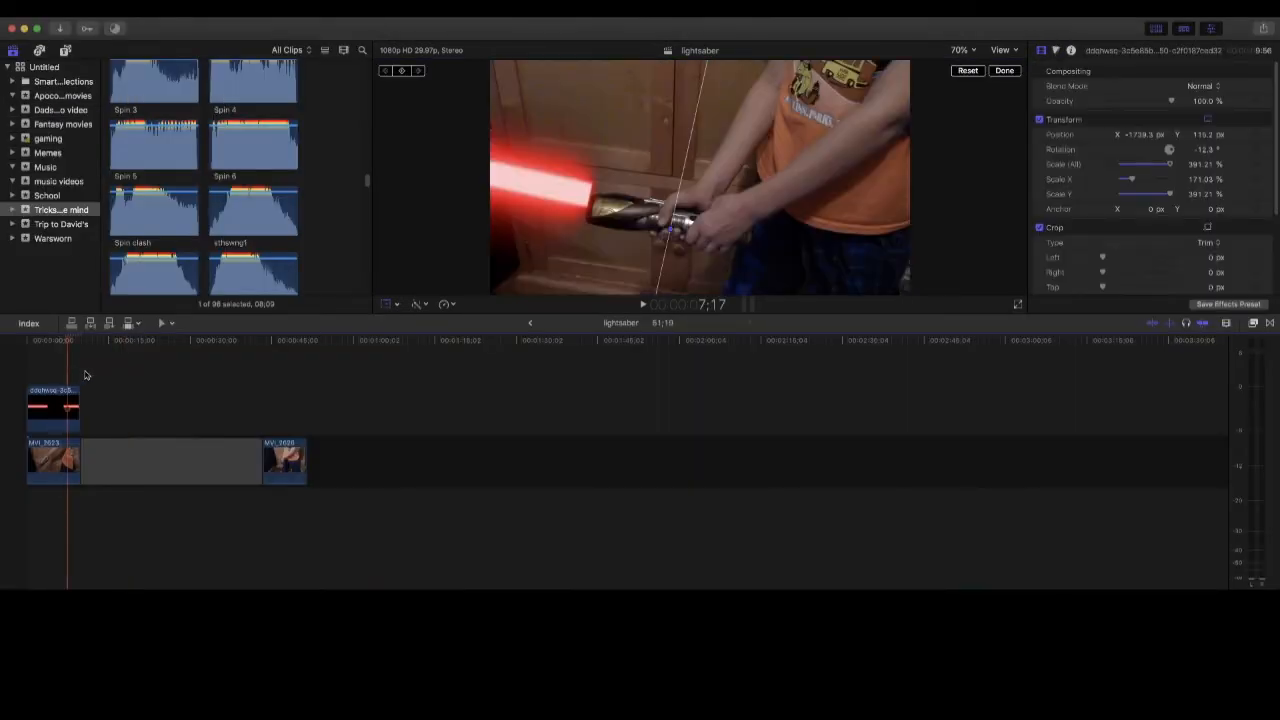
key("Left")
key("Left")
key("Left")
key("Left")
key("Left")
key("Left")
key("Left")
key("Left")
key("Left")
key("Left")
key("Left")
key("Left")
key("Left")
key("Left")
key("Left")
key("Left")
key("Left")
key("Left")
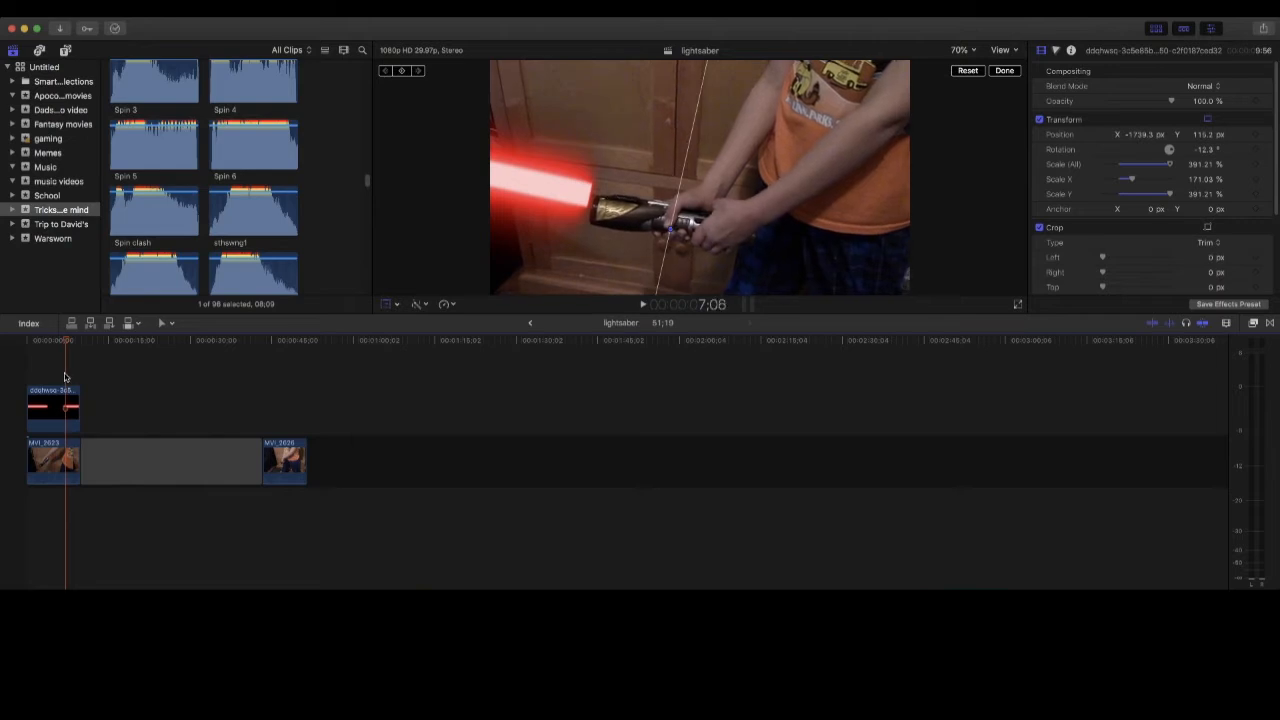
key("Left")
key("Left")
key("Left")
key("Left")
key("Left")
key("Left")
key("Left")
key("Left")
key("Left")
key("Left")
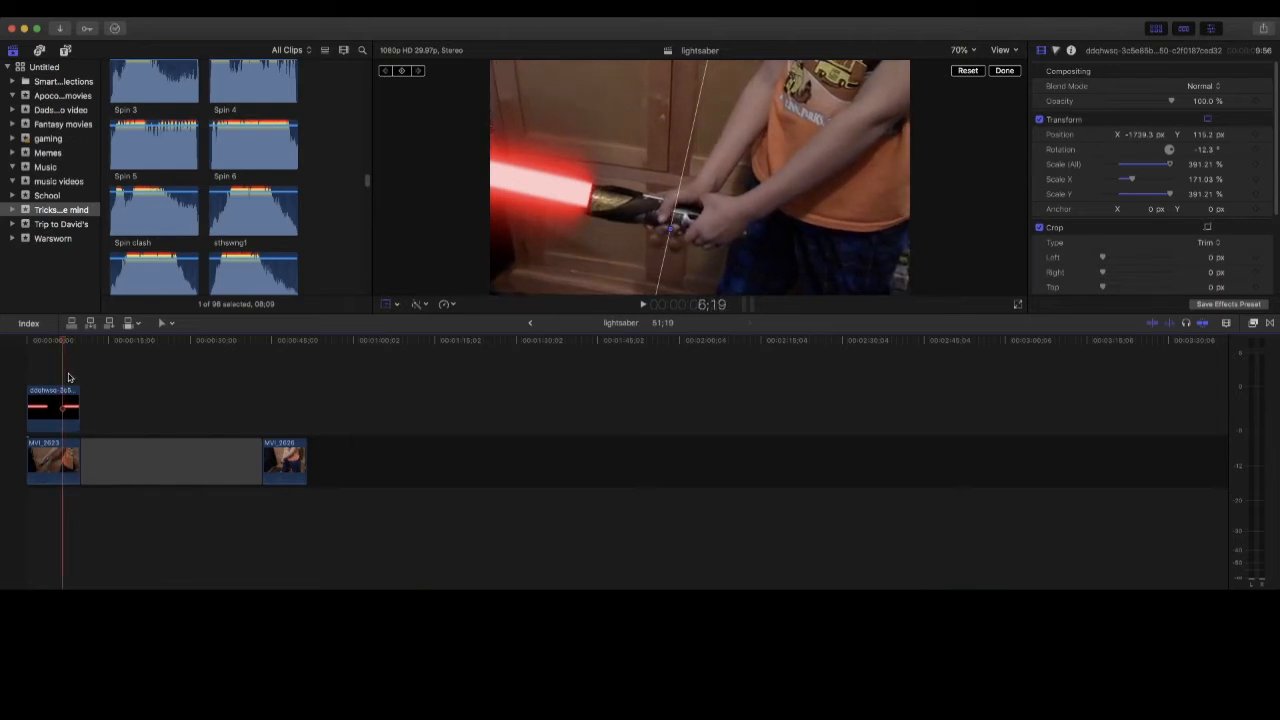
key("Left")
key("Left")
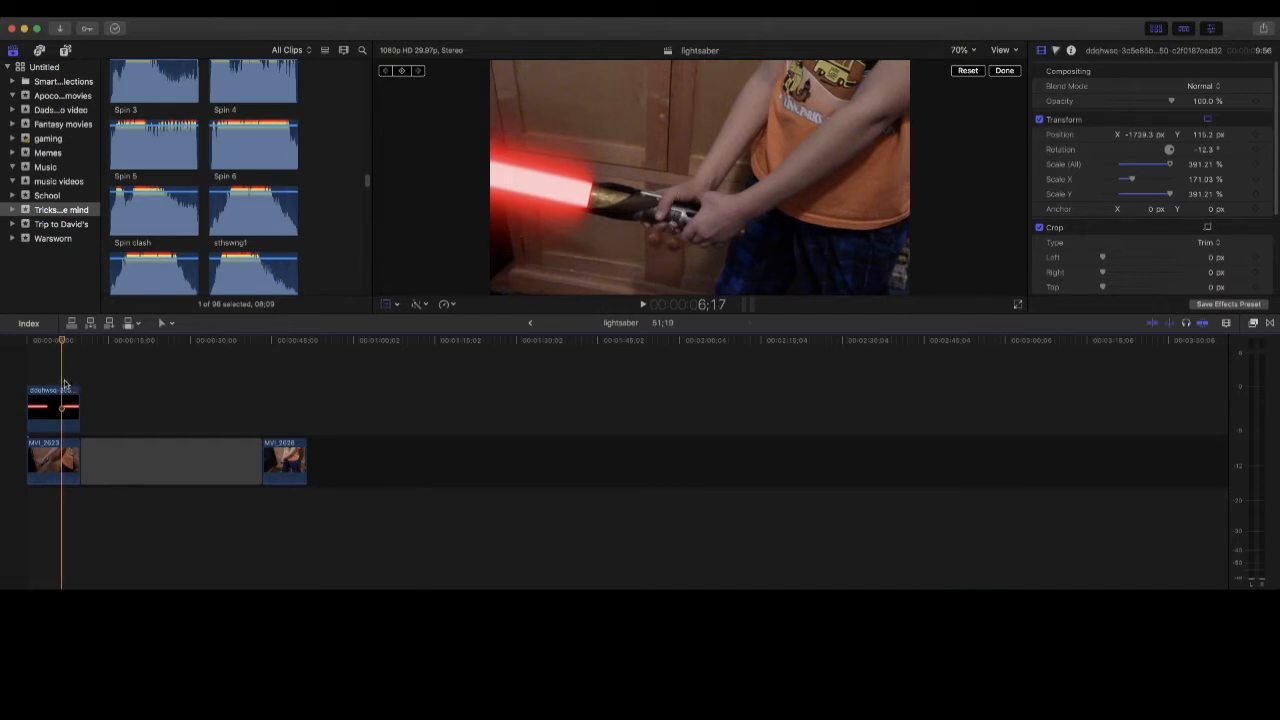
- Play through the end of MVI_2623, return to 6:14 and move the blade to about X -1773, Y 134 px
key("space")
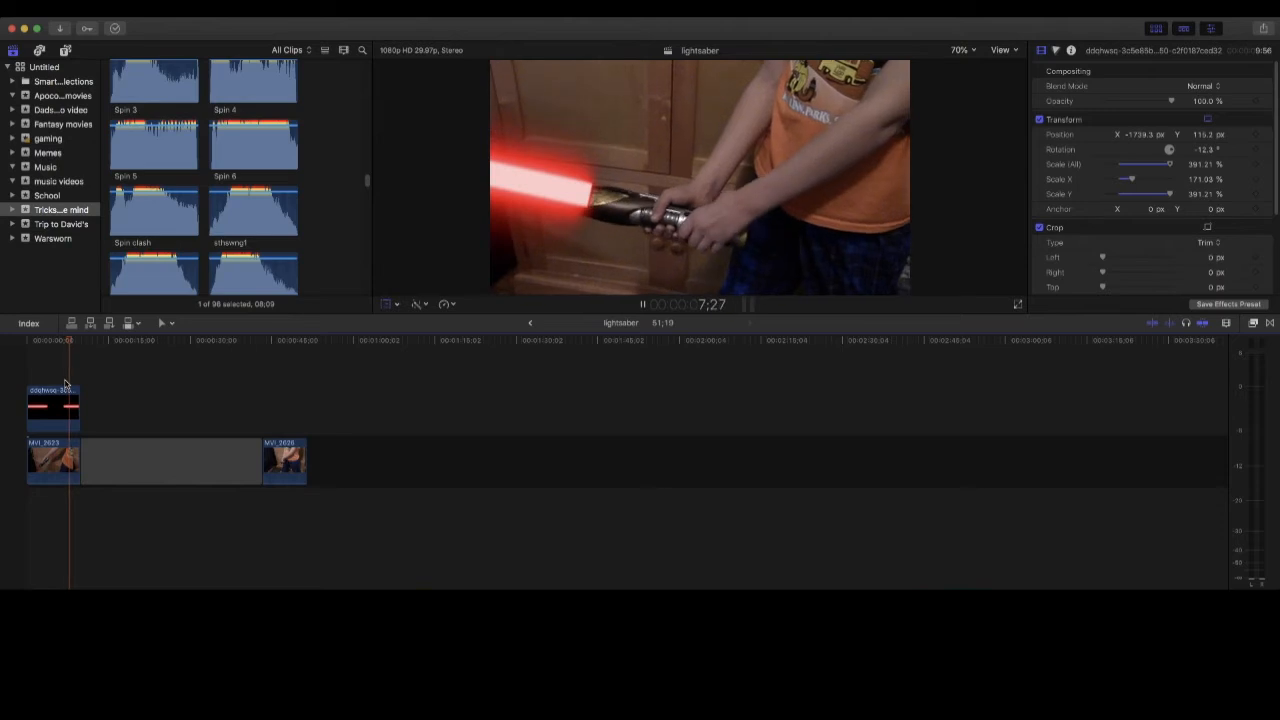
key("space")
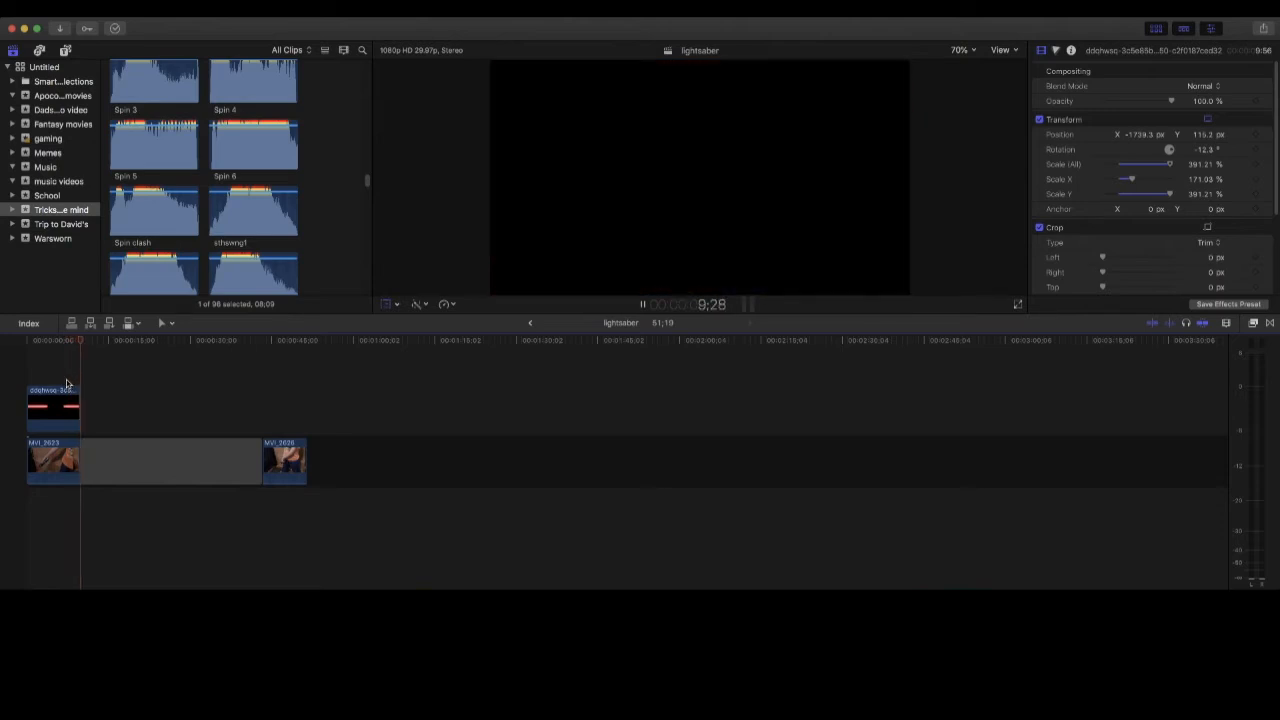
left_click(63, 382)
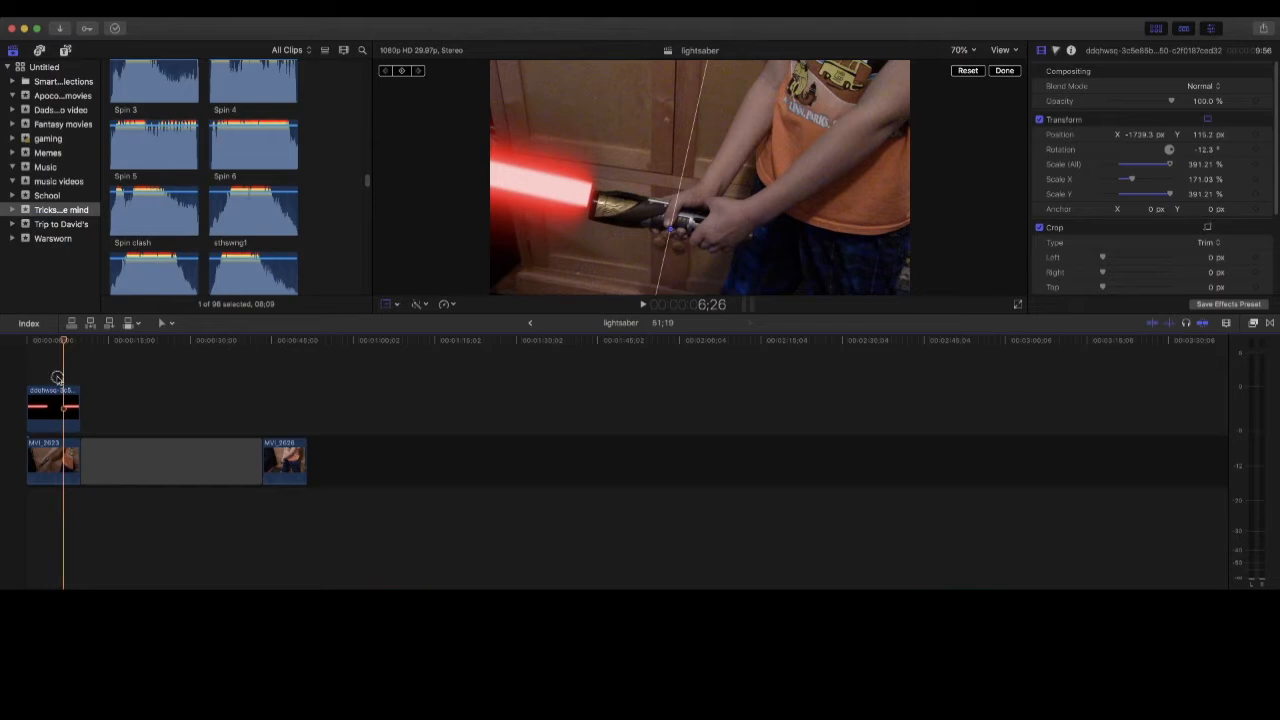
left_click(57, 377)
key("space")
key("space")
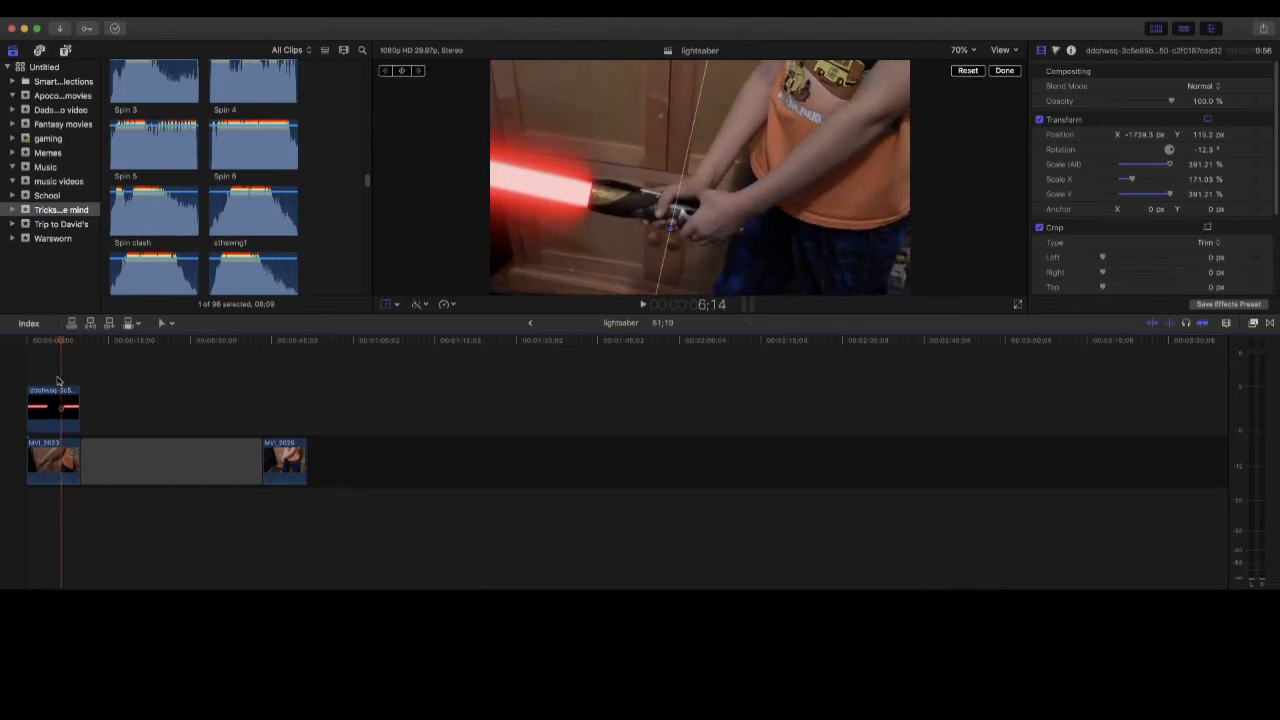
left_click_drag(488, 157, 519, 181)
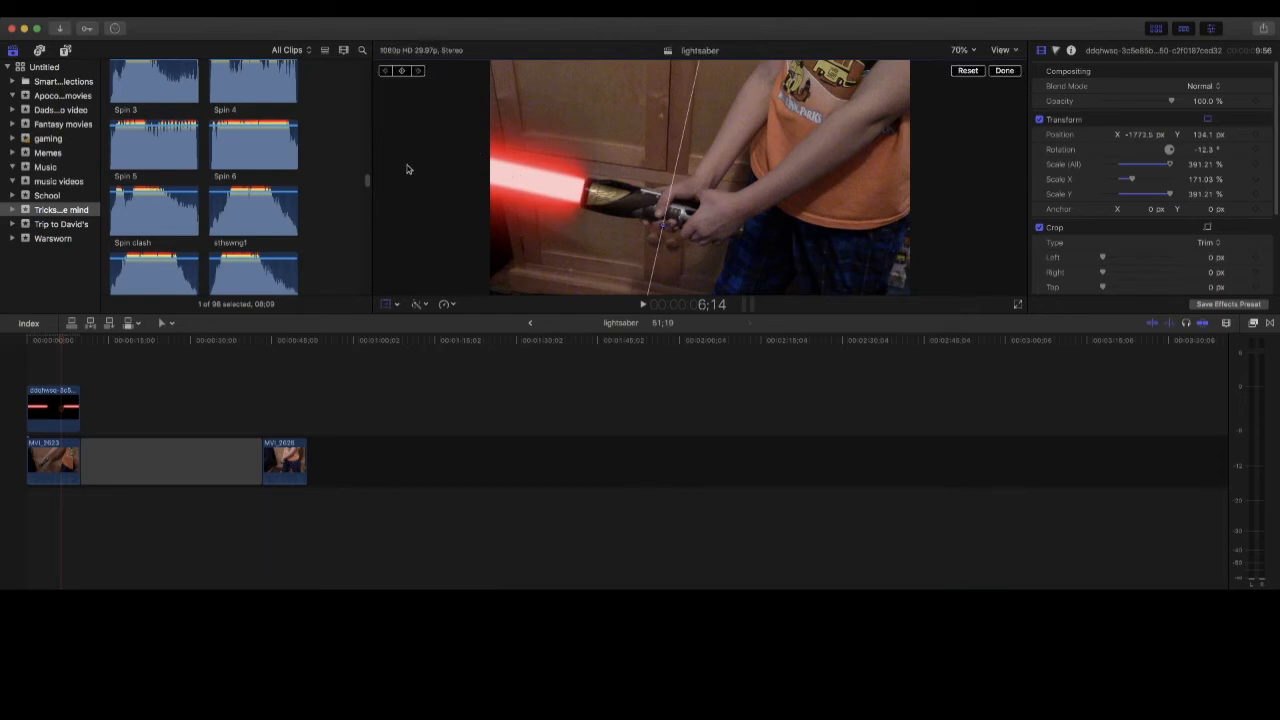
- Add a transform keyframe to the blade at 6:14 and trim the blade clip's start to that frame
left_click(402, 72)
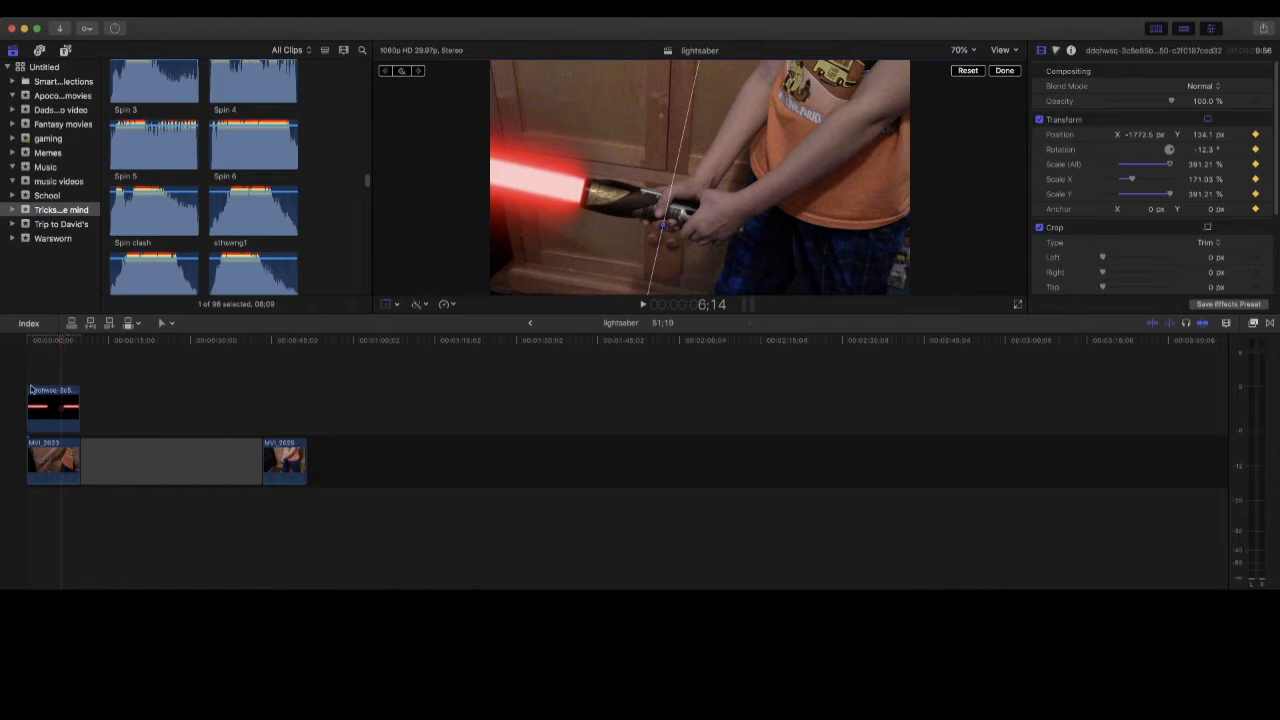
left_click_drag(28, 398, 63, 400)
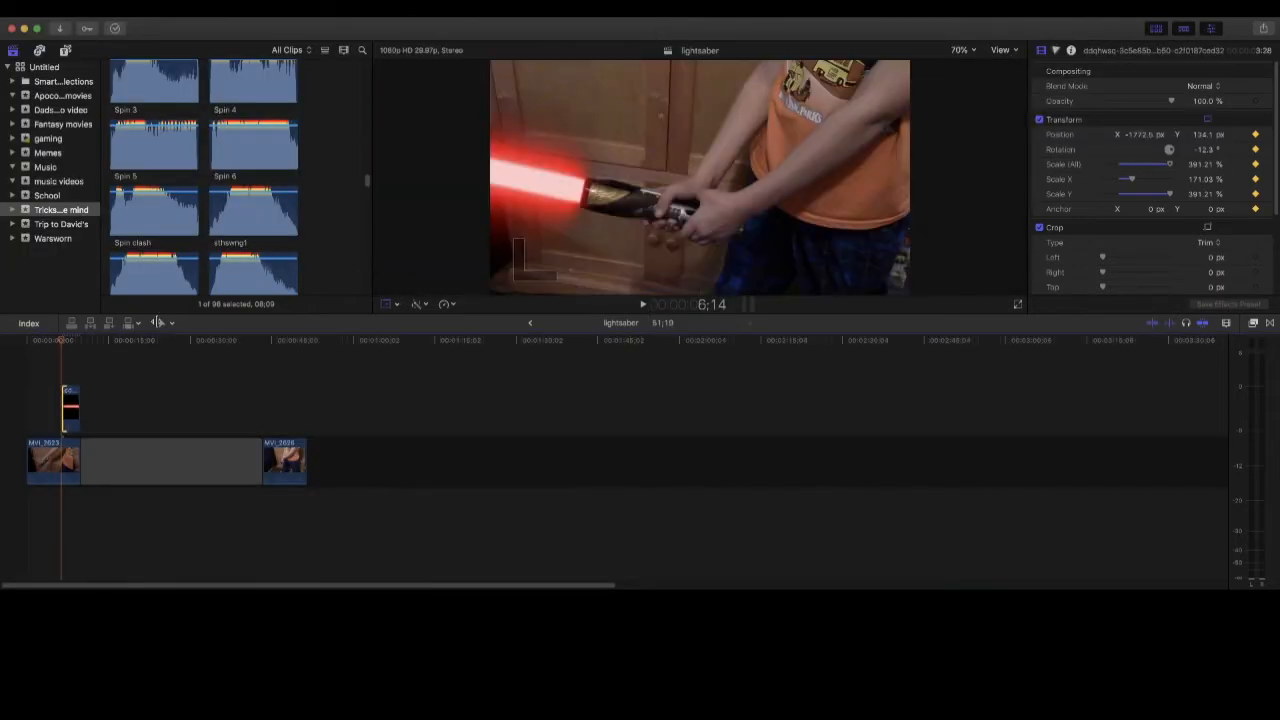
left_click(69, 396)
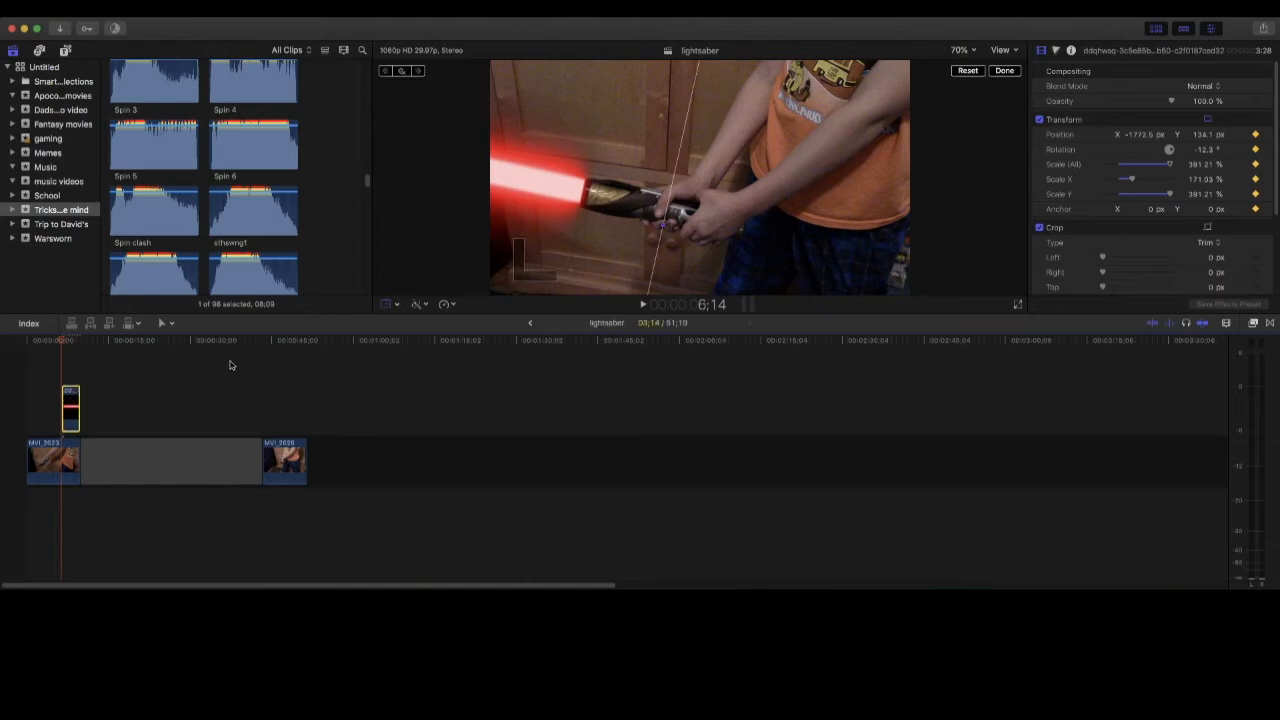
- Keyframe the blade along the hilt from 6:15 to 6:22, rotating it to about -13.1° and ending near X -1749, Y 94 px
key("Right")
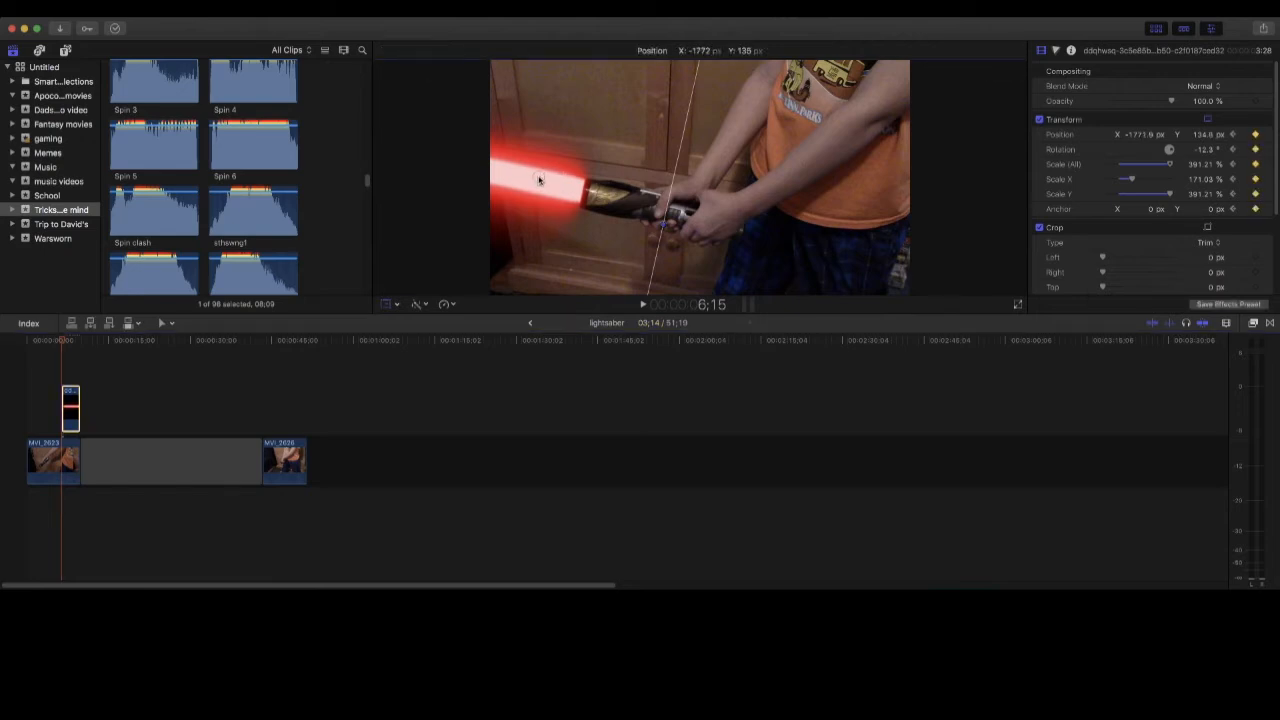
left_click_drag(565, 184, 669, 210)
left_click_drag(469, 188, 403, 183)
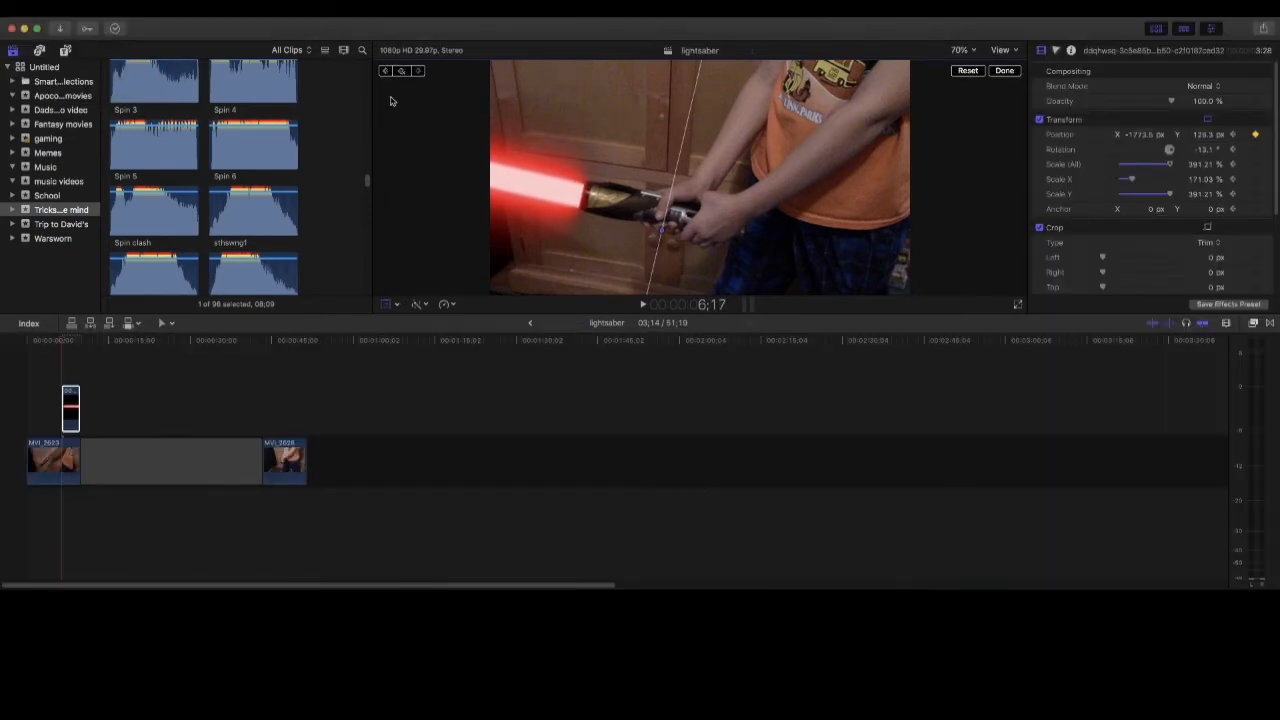
mouse_move(446, 143)
left_mouse_down()
mouse_move(436, 133)
mouse_move(478, 150)
mouse_move(467, 153)
left_mouse_up()
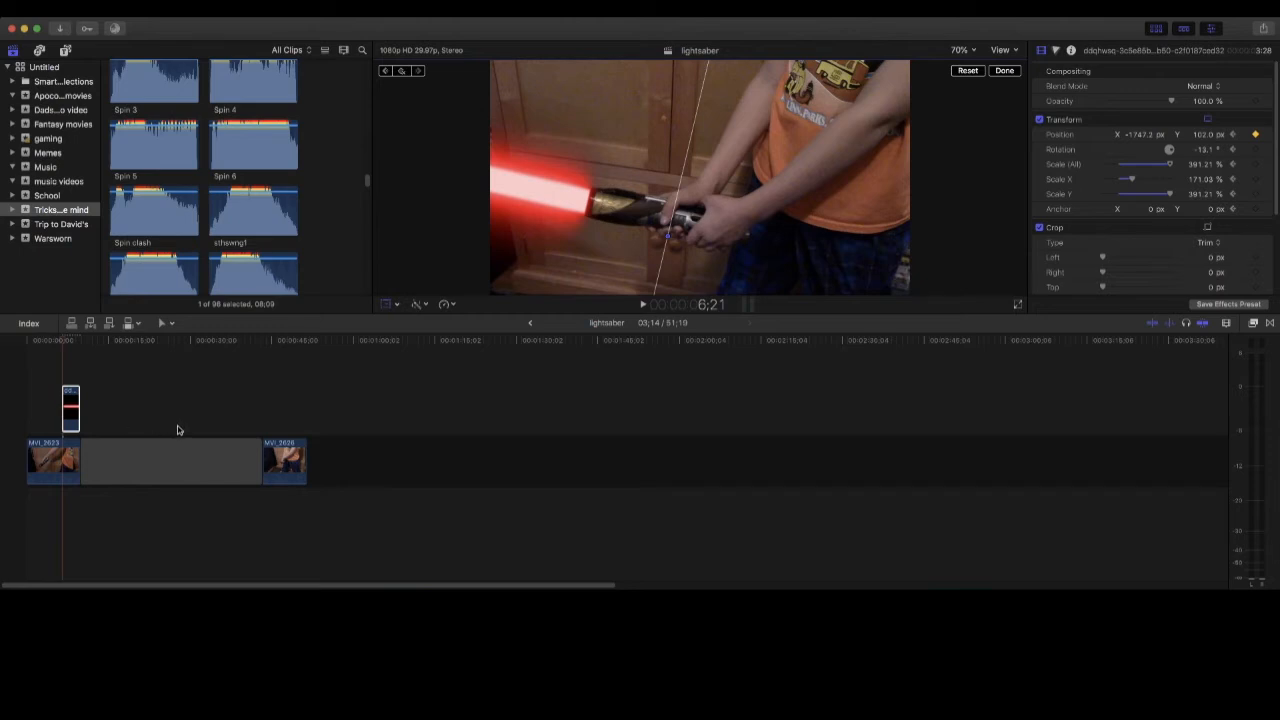
key("Right")
left_click_drag(394, 251, 417, 222)
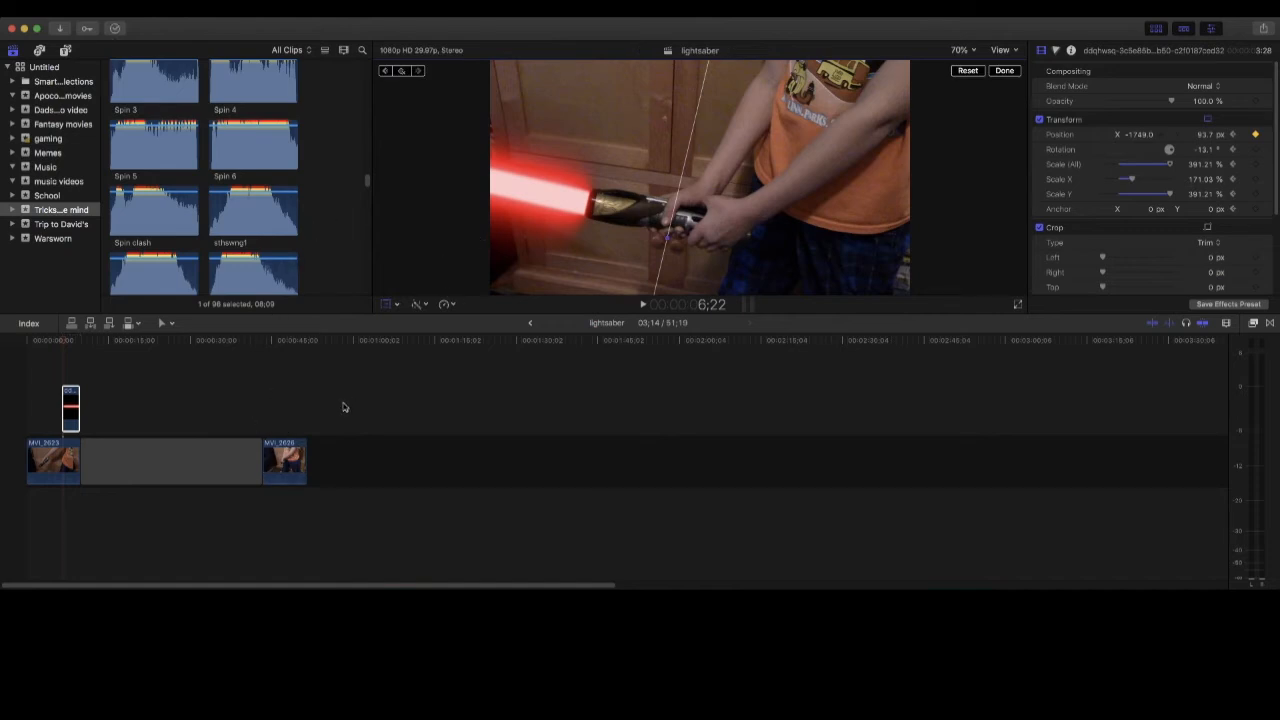
- Reveal the red blade image in the browser and place a new copy above MVI_2626, starting at 43:10
left_click(262, 413)
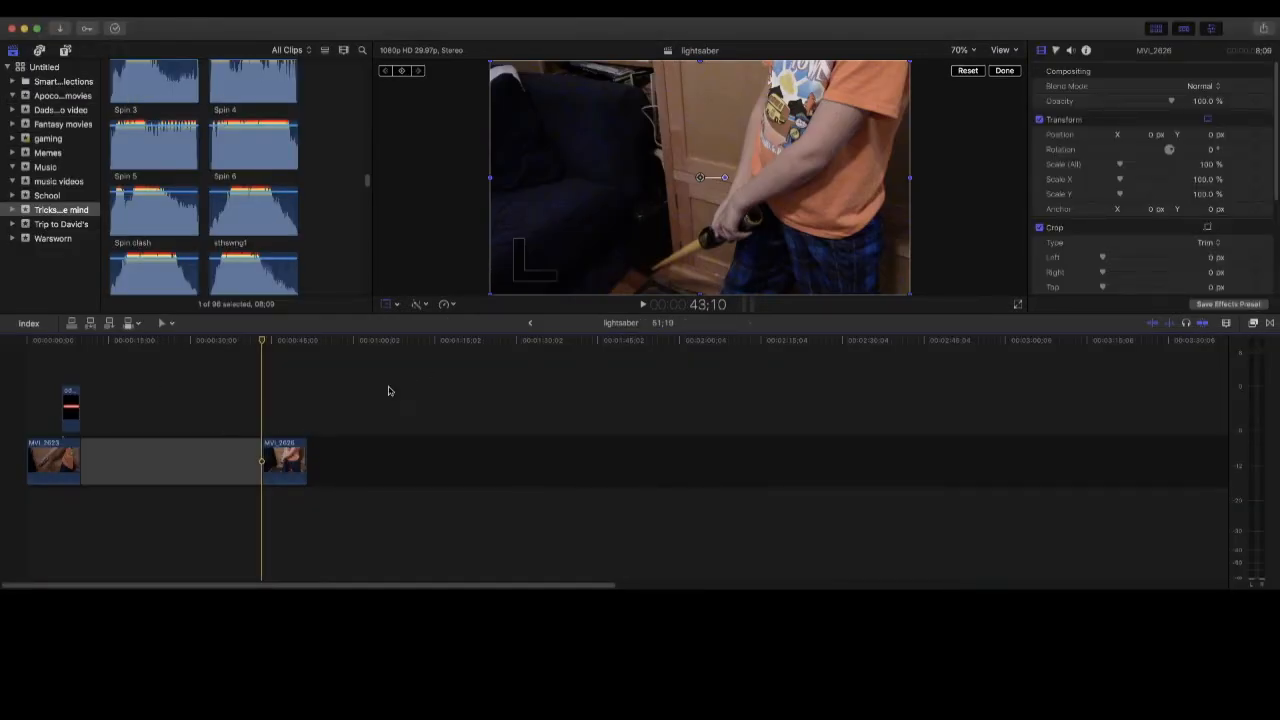
left_click(74, 389)
right_click(73, 389)
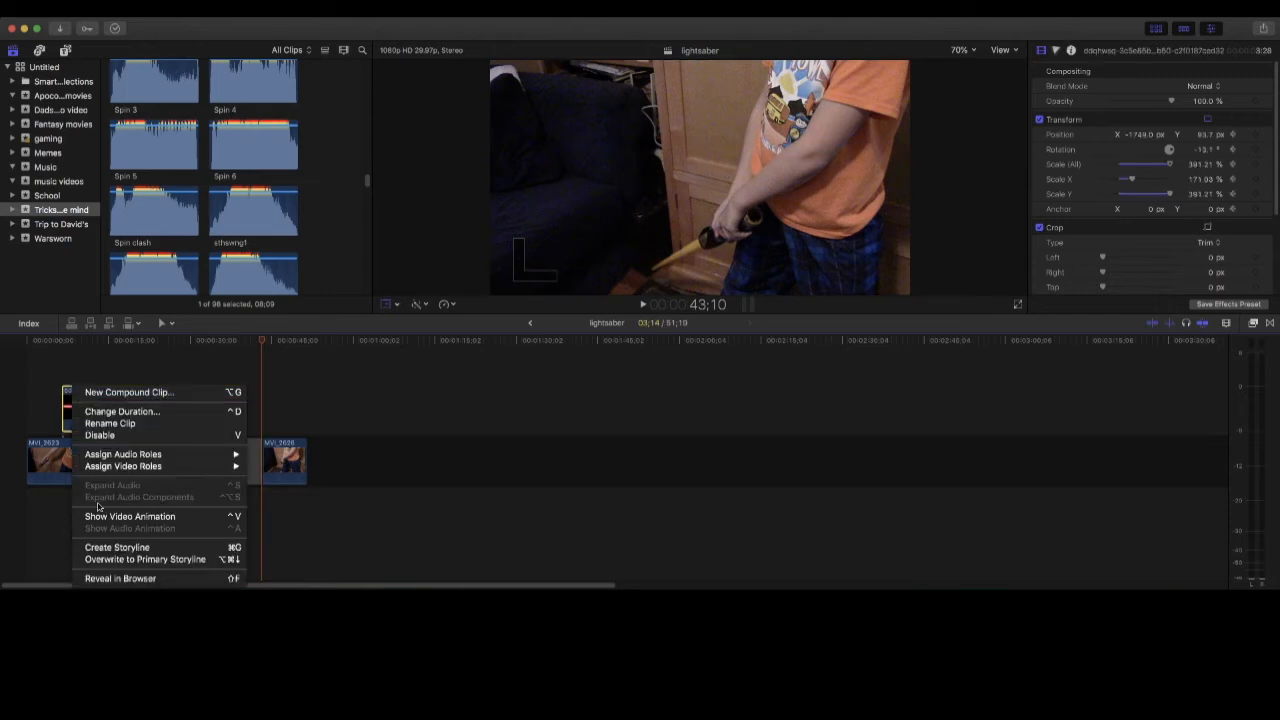
left_click(102, 581)
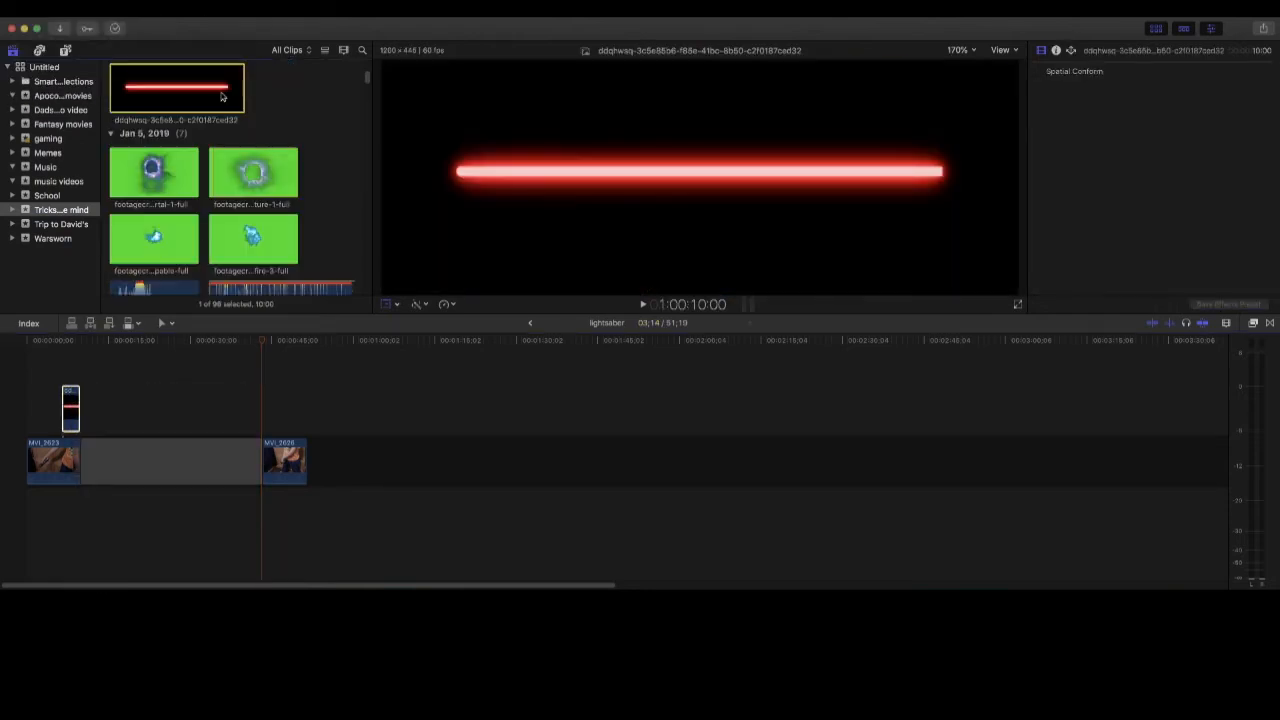
left_click_drag(222, 96, 264, 410)
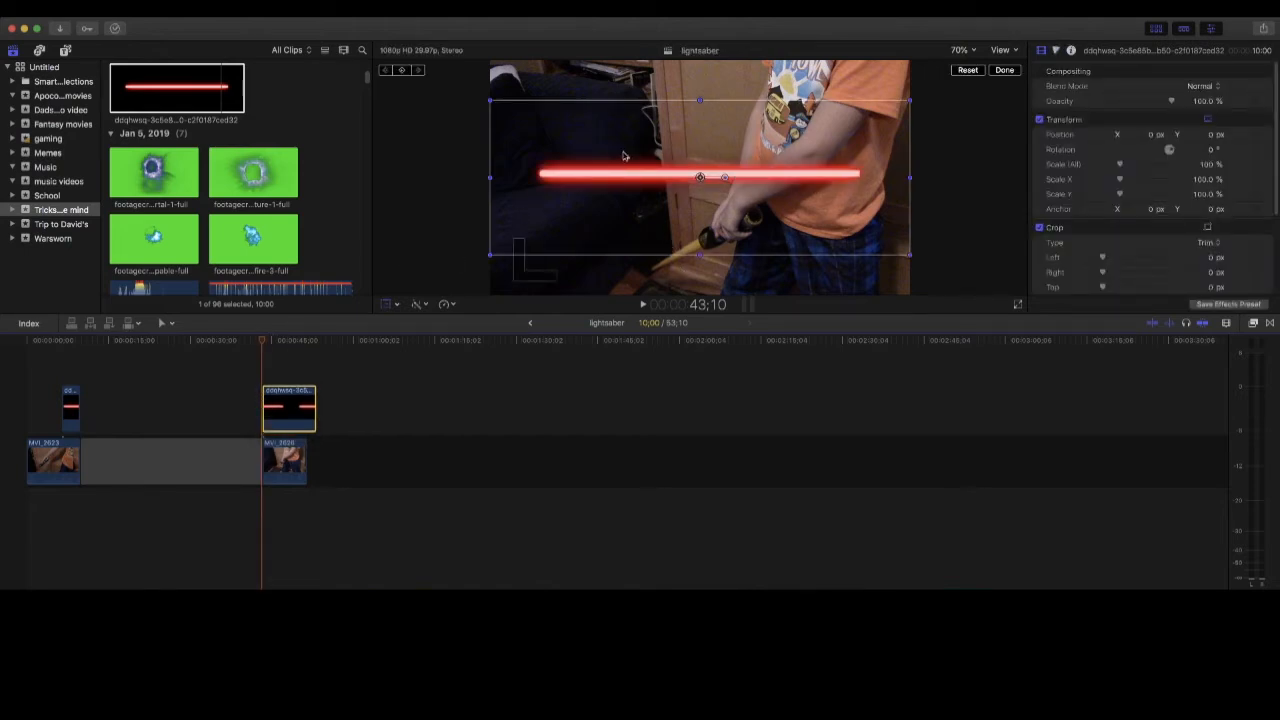
- Fit the new blade to the hilt: scale 82%, Scale X about 17.4%, rotation about 21.1°, position about X -113, Y -359 px
left_click_drag(726, 179, 683, 252)
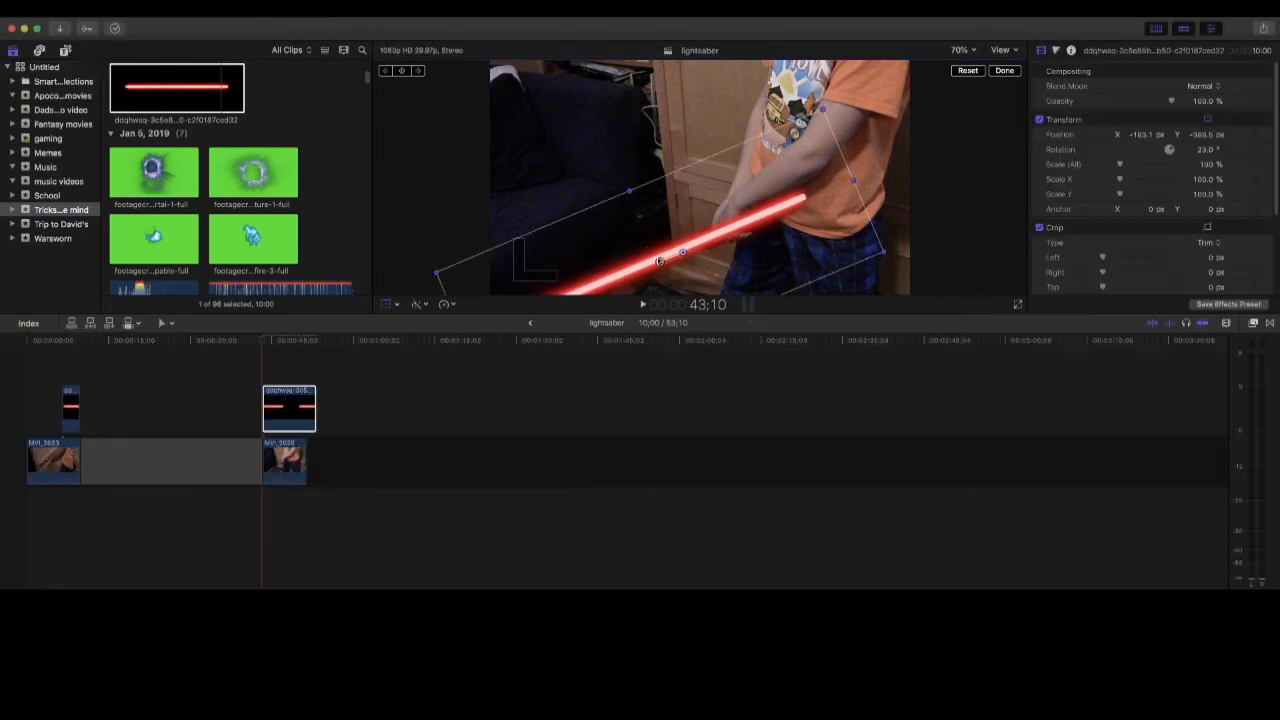
left_click_drag(435, 275, 486, 266)
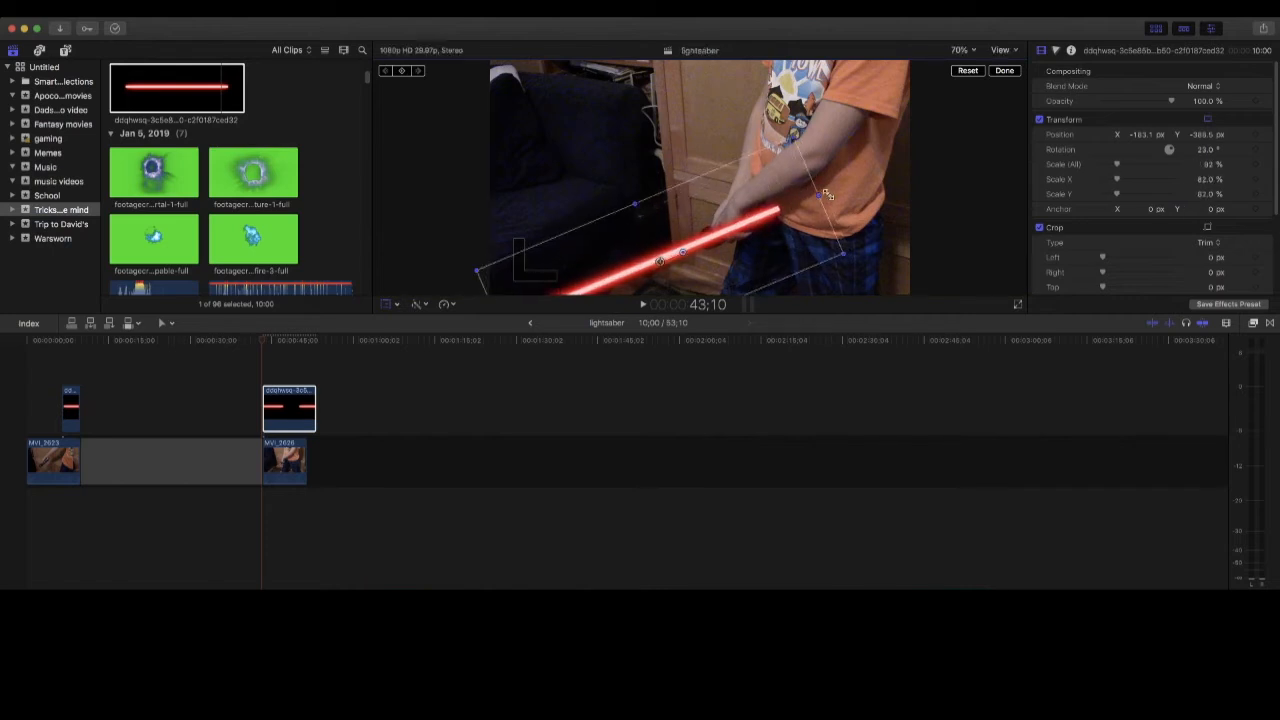
left_click_drag(816, 197, 741, 225)
left_click_drag(723, 232, 686, 230)
left_click(733, 202)
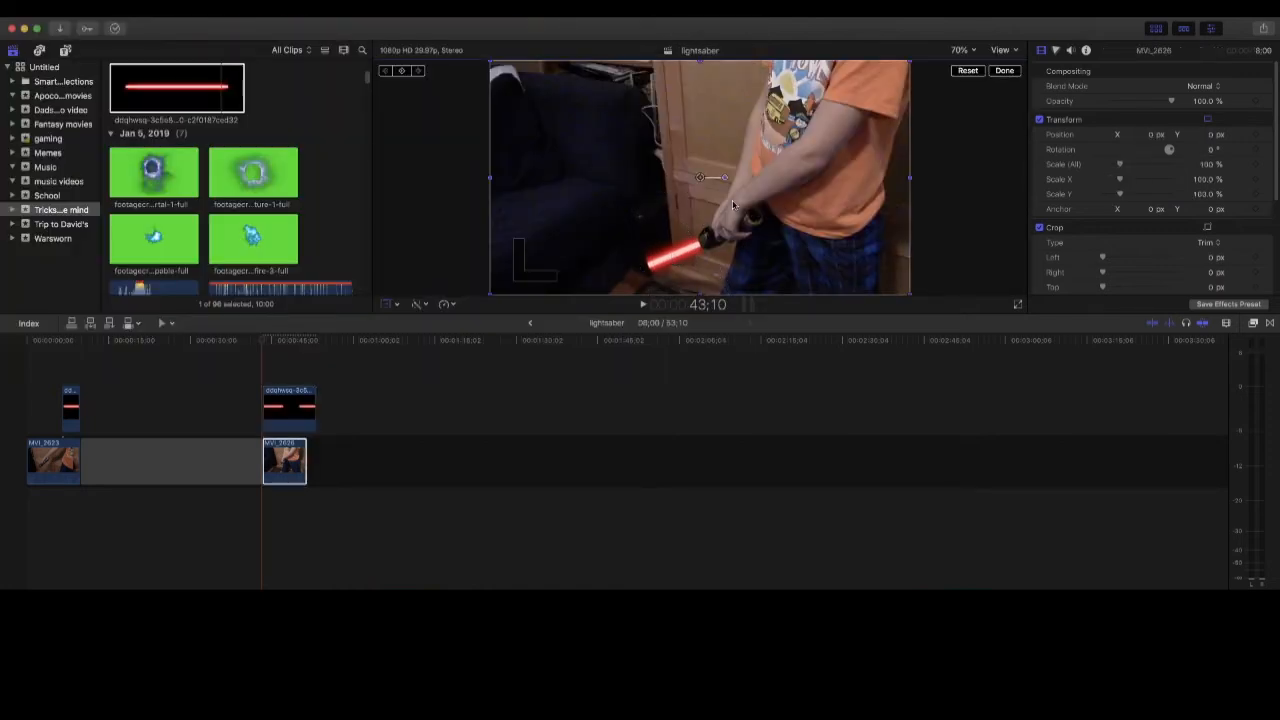
left_click(272, 398)
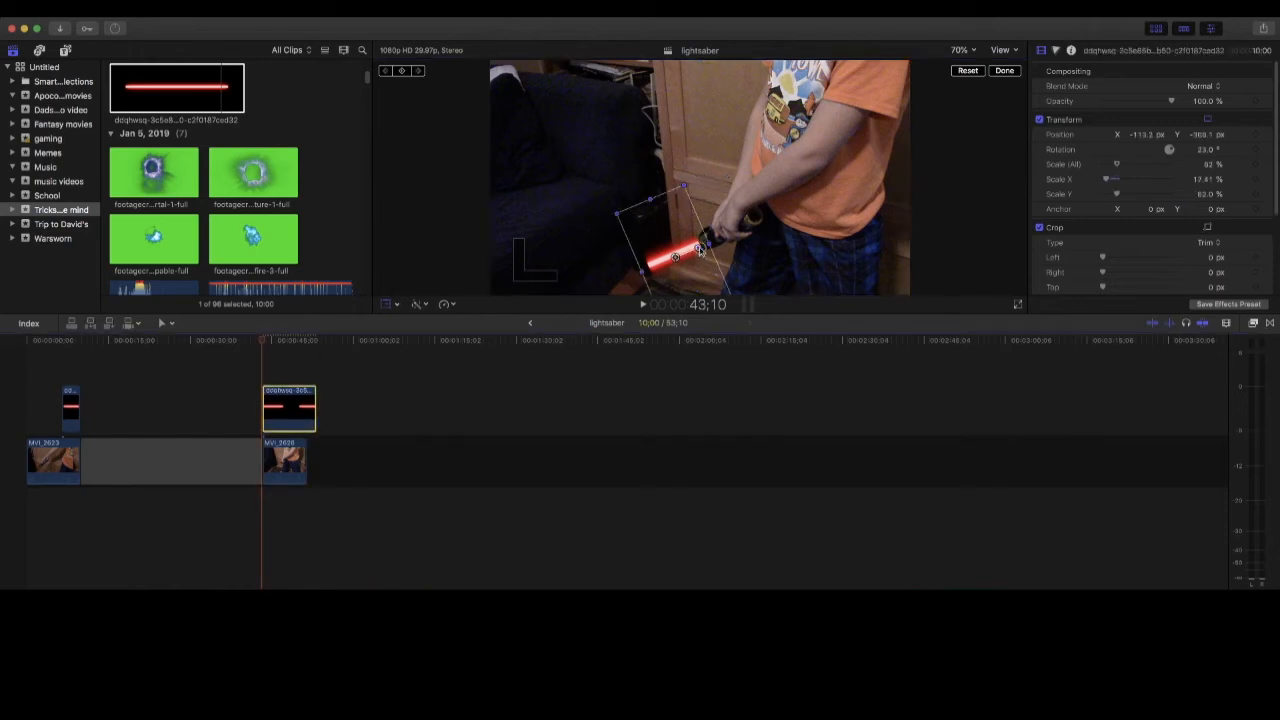
left_click_drag(697, 252, 675, 257)
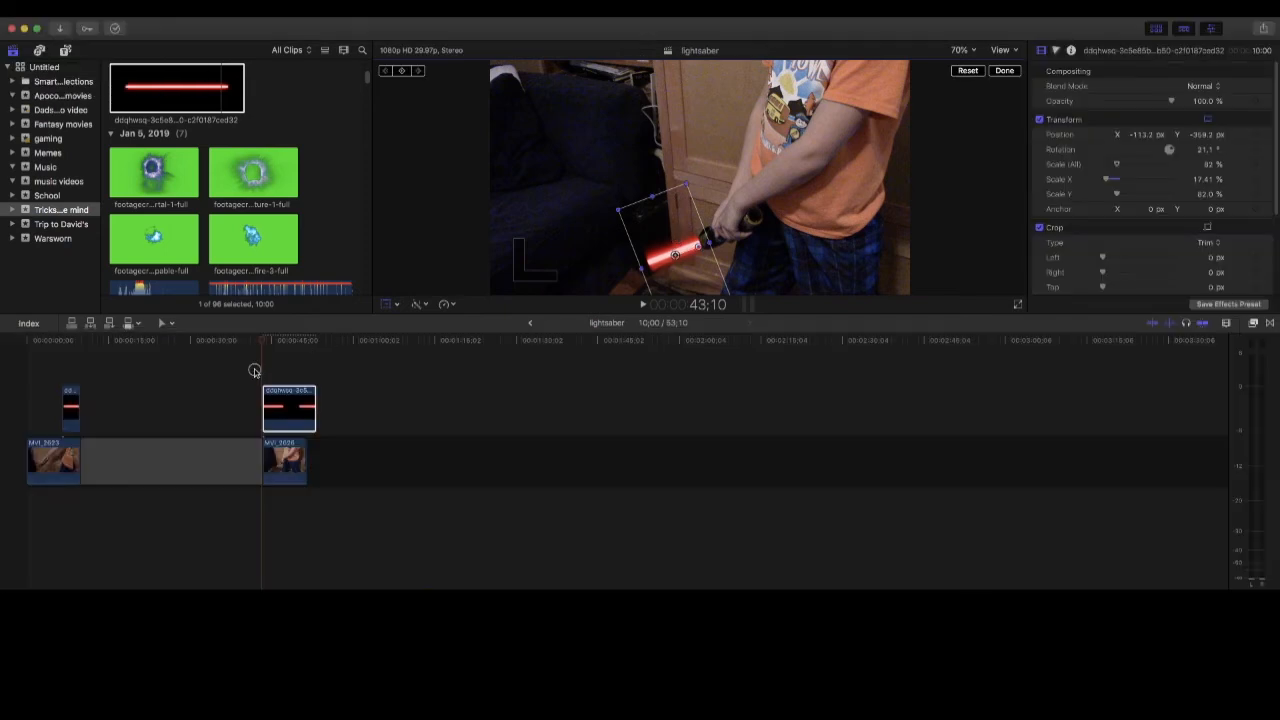
- Play MVI_2626 to about 44:23, return to its first frame at 43:10 and add a transform keyframe to the blade
left_click(255, 371)
key("space")
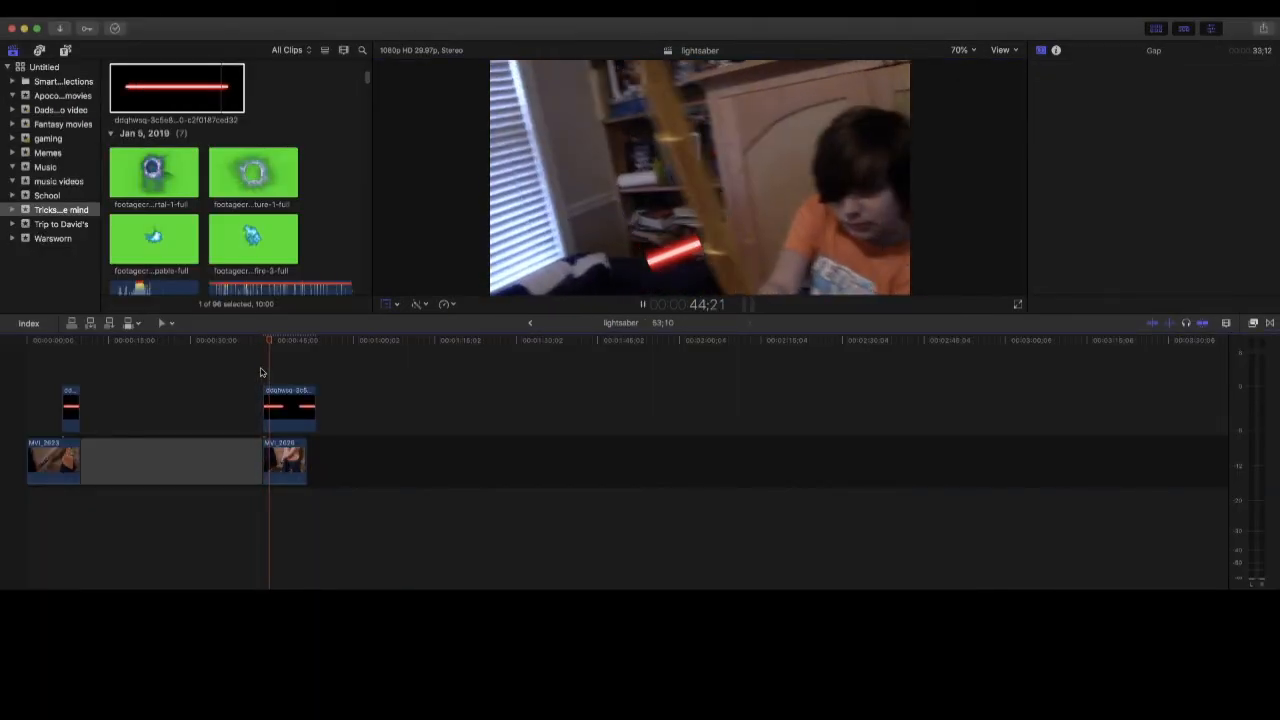
key("space")
left_click(310, 412)
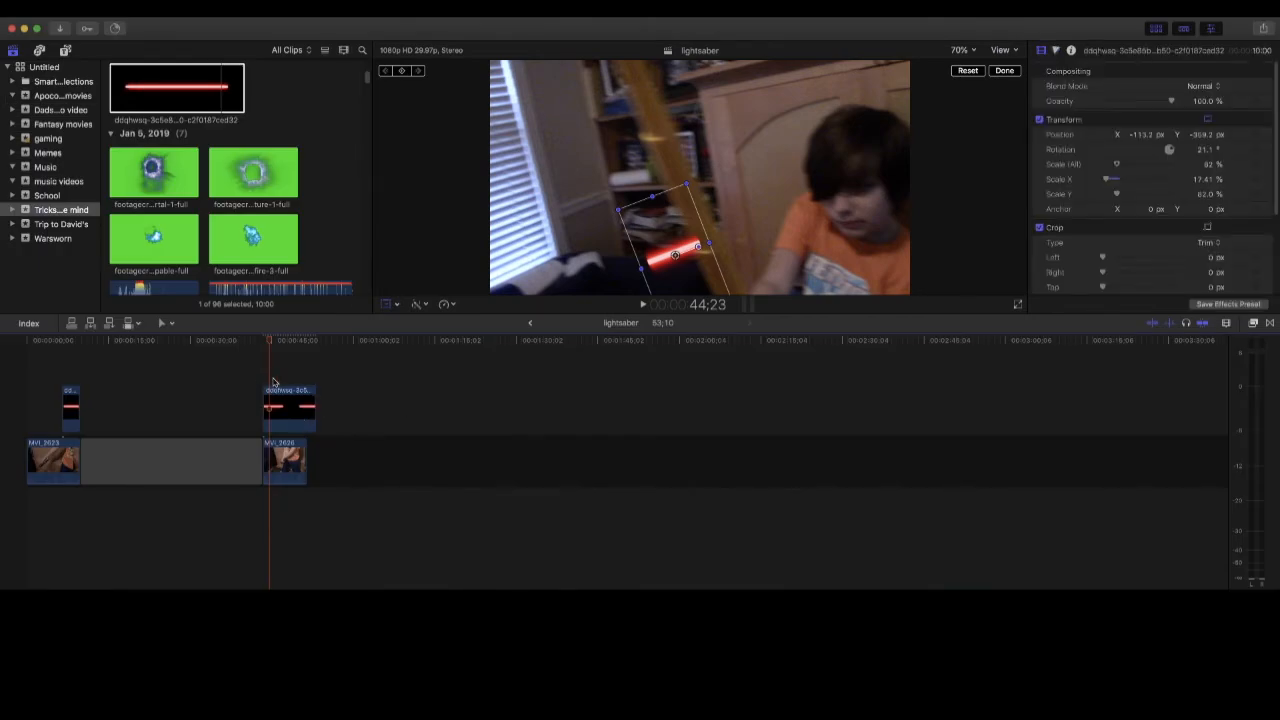
left_click(244, 362)
left_click(263, 377)
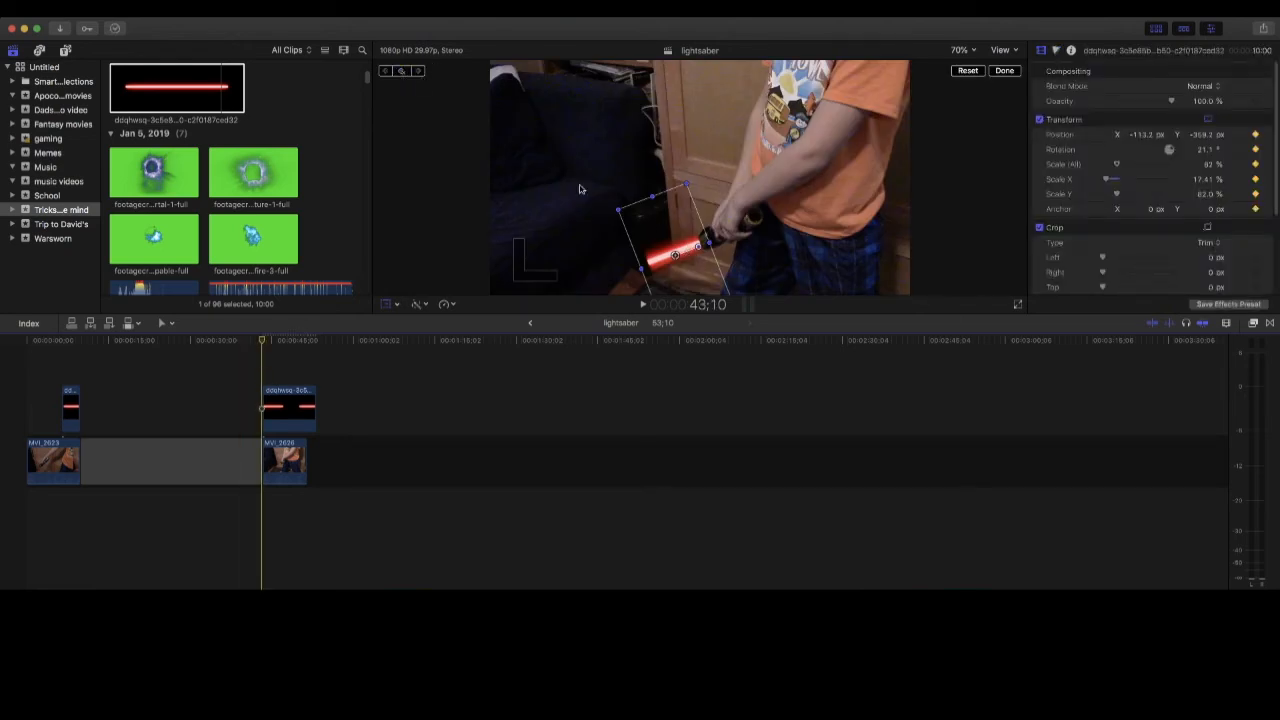
- Rotate the blade to about 22.7° and keyframe its position on the hilt frame by frame up to 43:15
left_click_drag(698, 248, 697, 249)
key("Right")
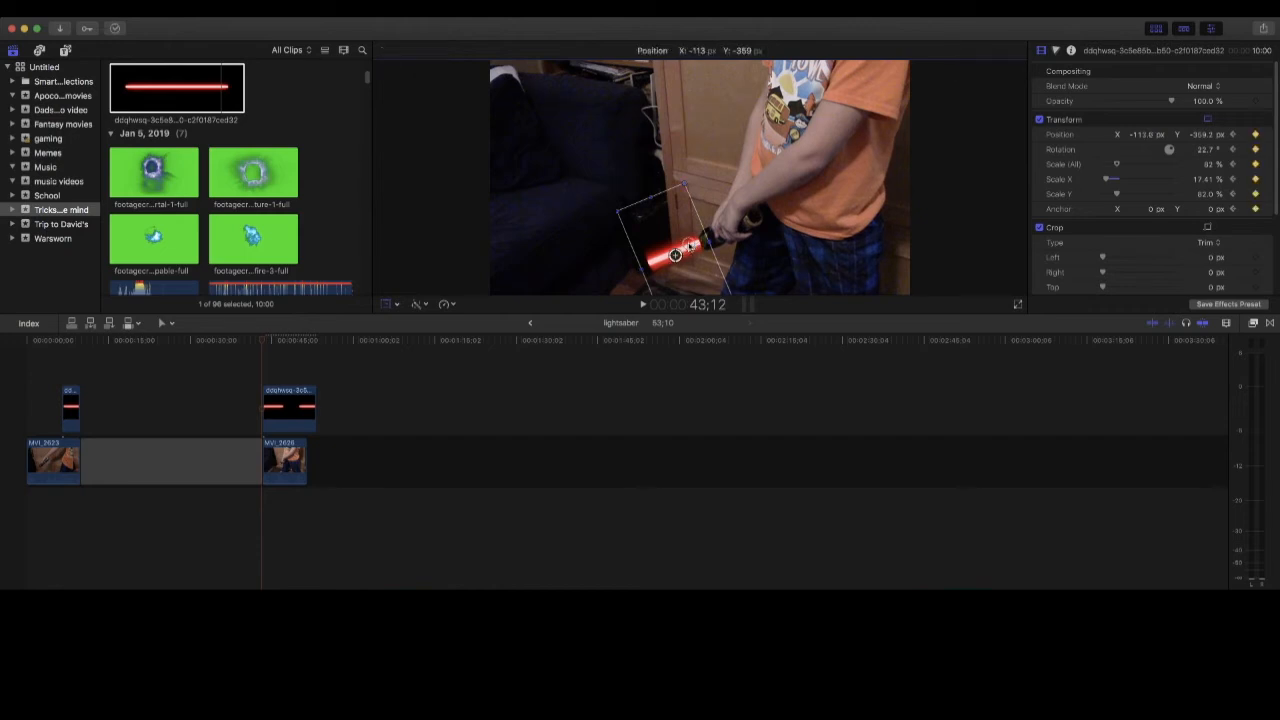
key("Right")
key("Right")
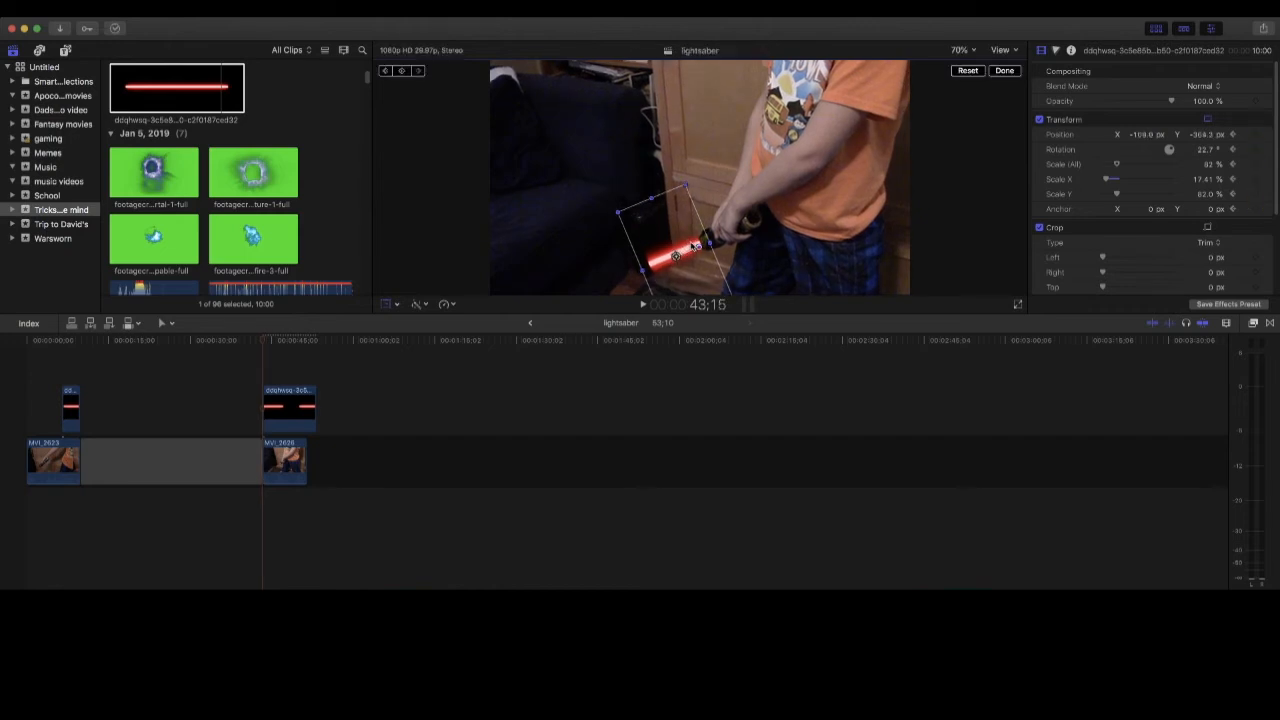
- Keep the blade's end on the hilt's tip frame by frame from 43:15 to 43:20, moving it down to about Y -371 px
left_click_drag(691, 246, 690, 243)
key("Right")
key("Right")
key("Right")
key("Right")
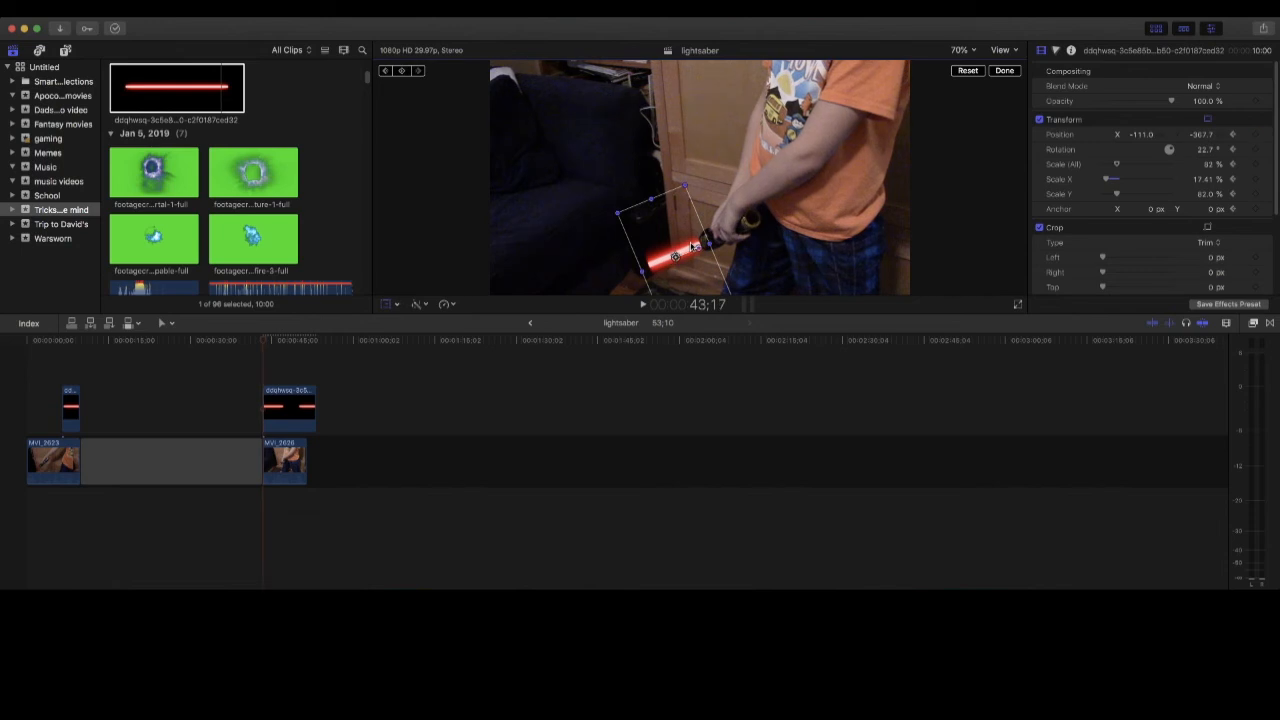
key("Right")
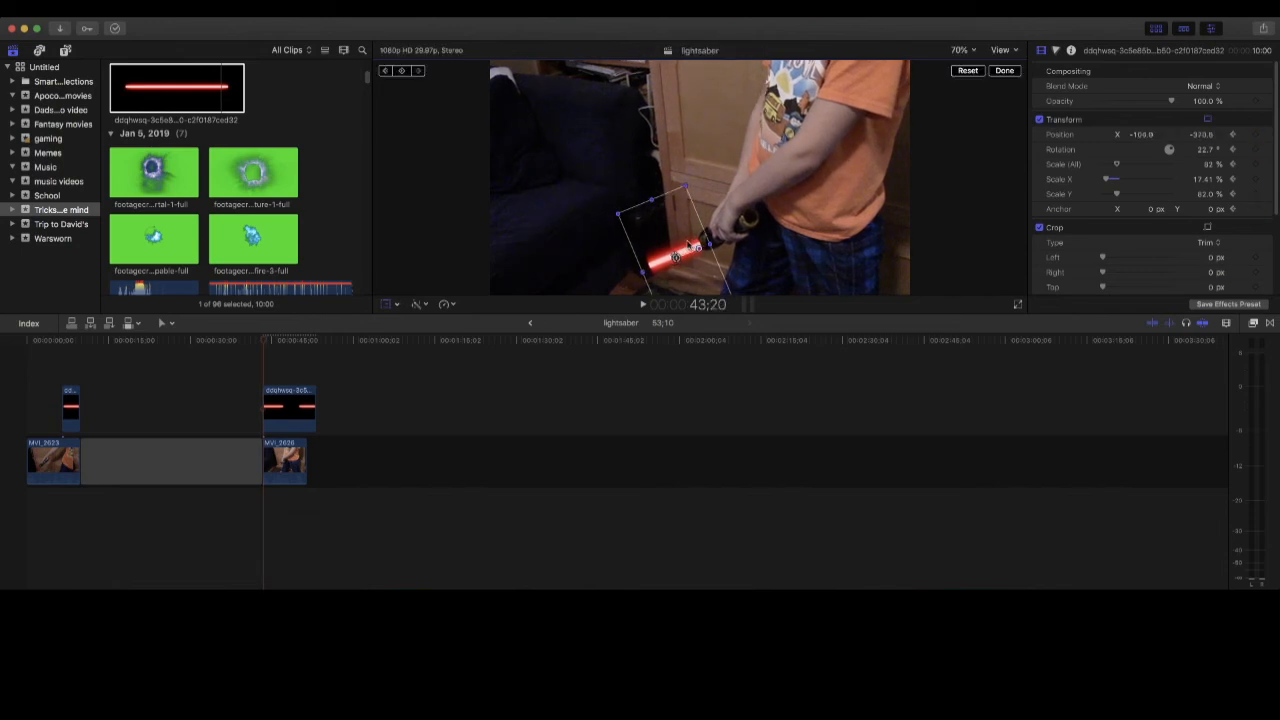
- Reposition the blade on the hilt after 43:20 to about X -112, Y -367 px and advance to 44:00
left_click_drag(692, 246, 685, 243)
key("Right")
key("Right")
key("space")
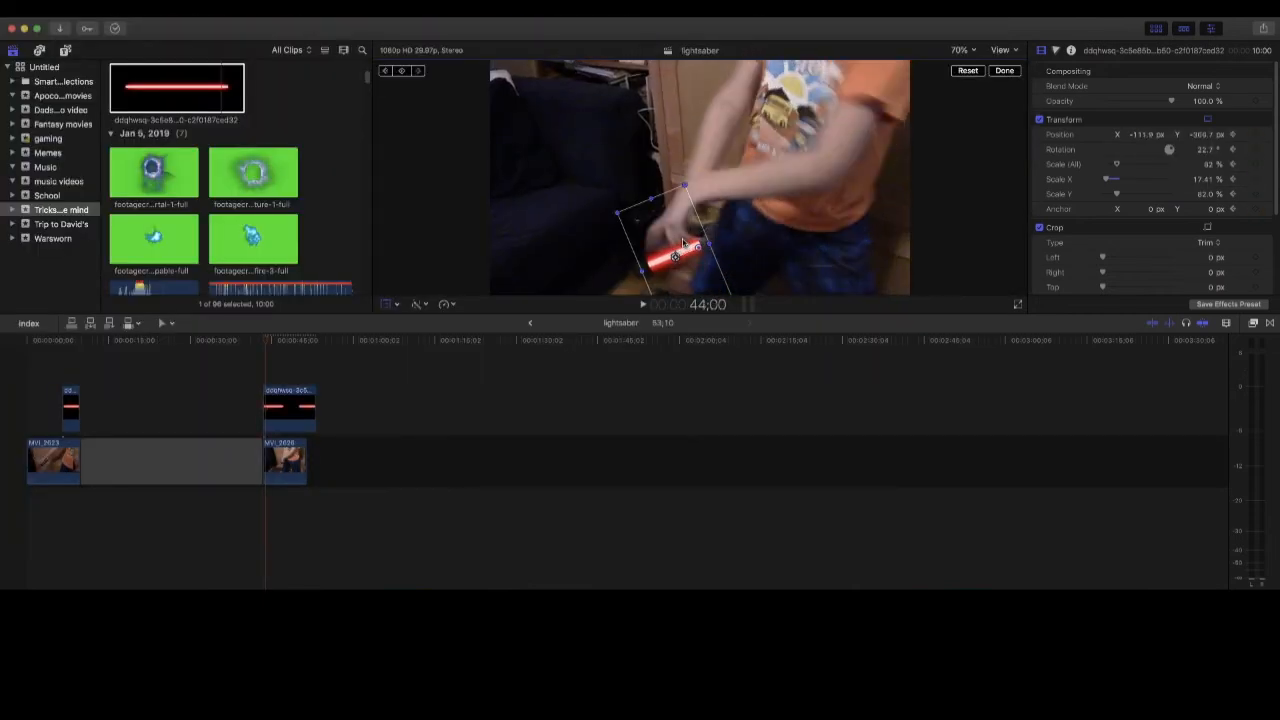
- Go to 44:25 in MVI_2626 and step back frame by frame to 43:27, examining where the hilt begins to swing
left_click(270, 373)
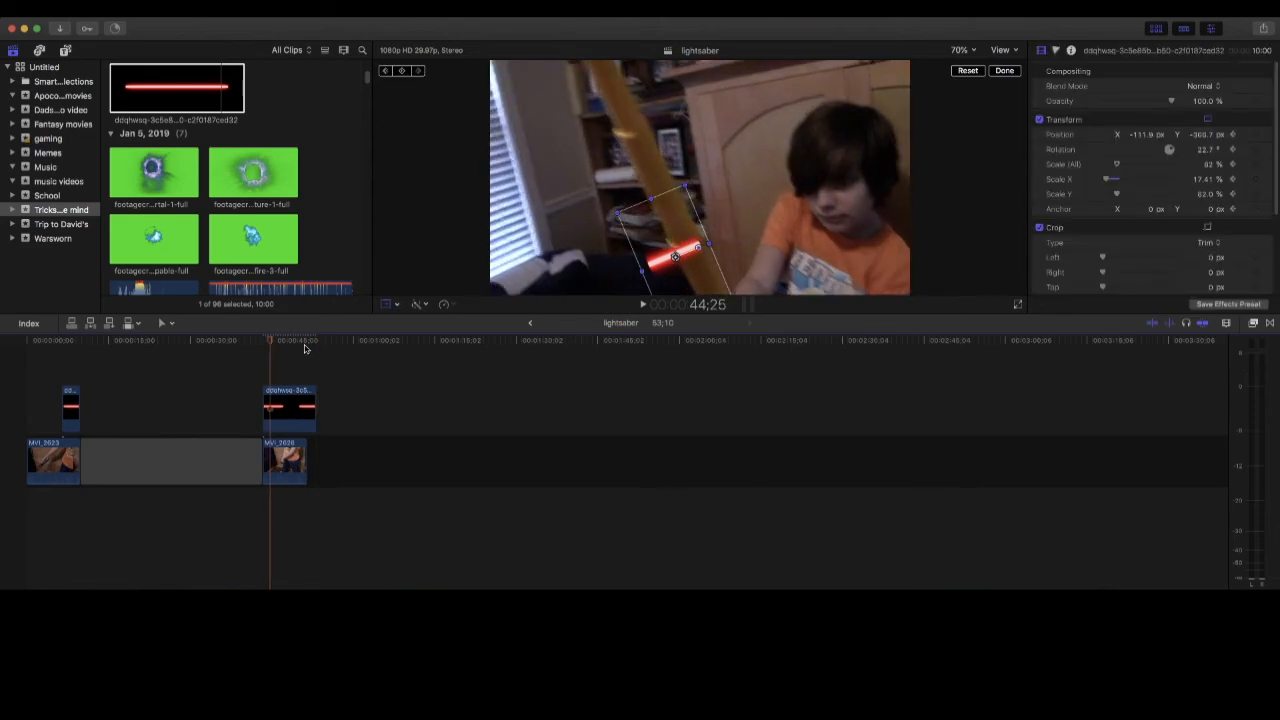
key("Left")
key("Left")
key("Left")
key("Left")
key("Left")
key("Left")
key("Left")
key("Left")
key("Left")
key("Left")
key("Left")
key("Left")
key("Left")
key("Left")
key("Left")
key("Left")
key("Left")
key("Left")
key("Left")
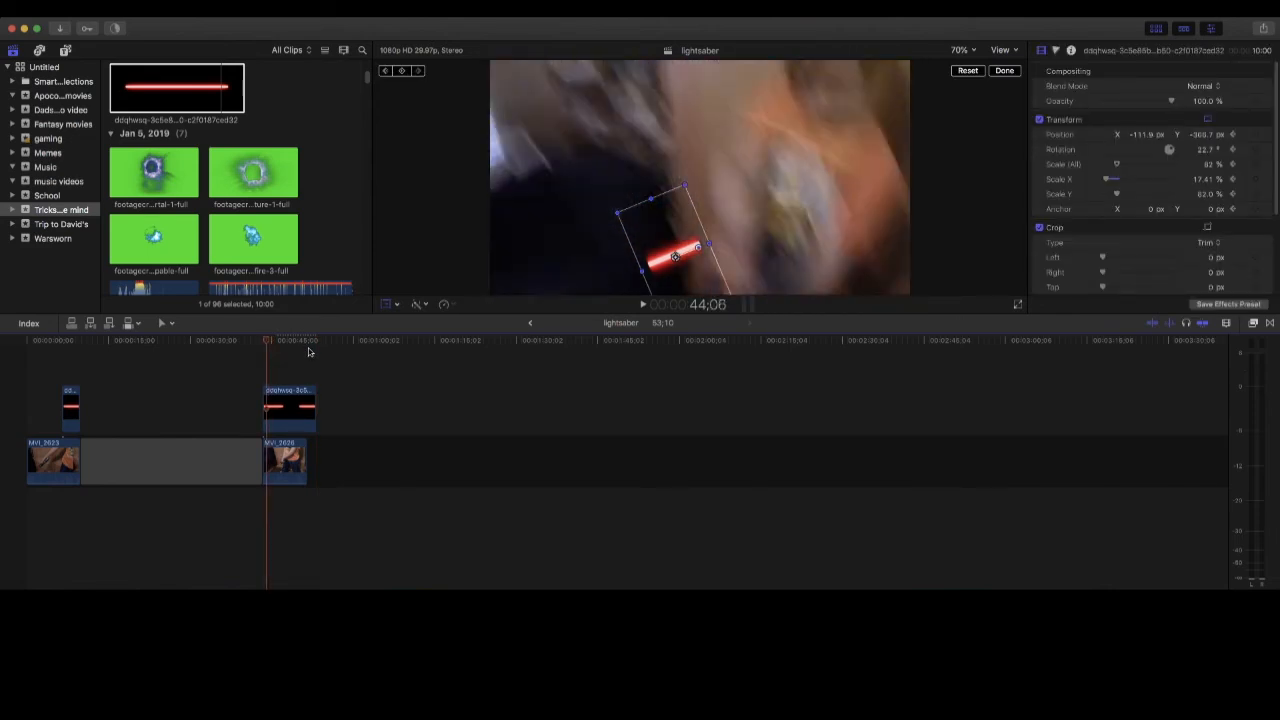
key("Left")
key("Left")
key("Left")
key("Left")
key("Left")
key("Left")
key("Left")
key("Left")
key("Left")
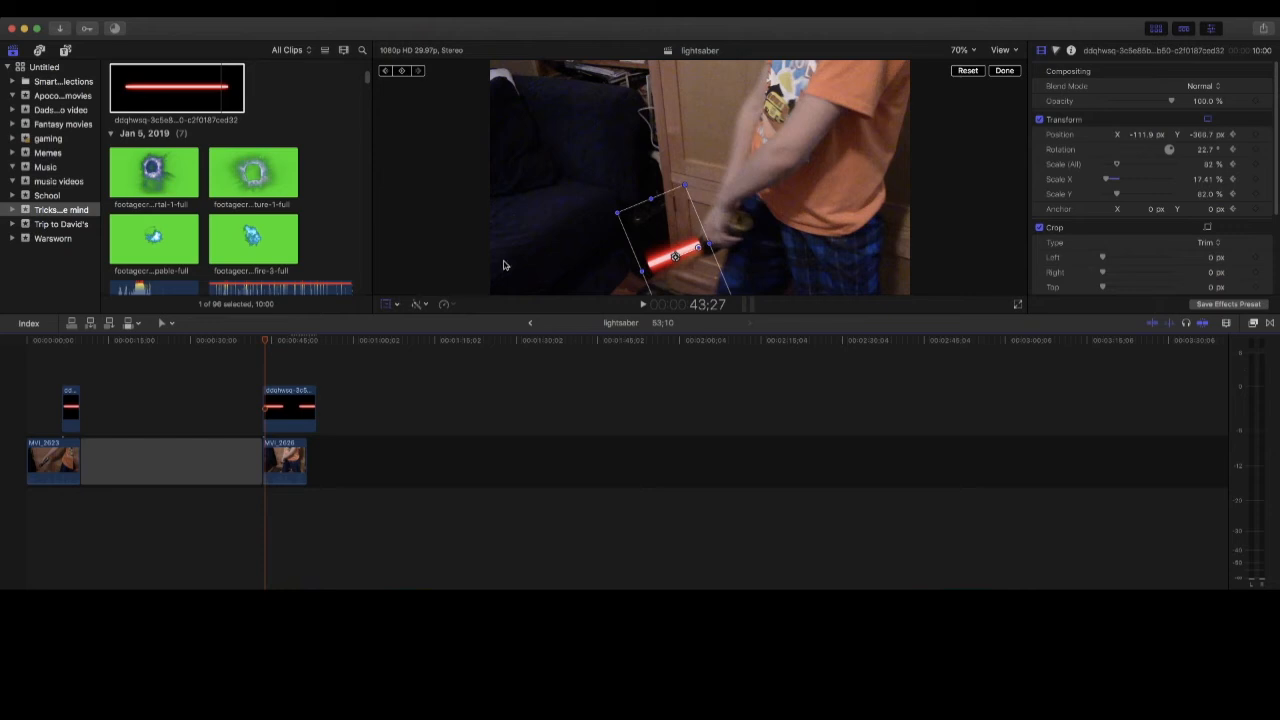
- Follow the swinging hilt from 43:28 to 44:00, rotating the blade to about 57.2° and moving it to about X -372, Y -571 px
key("Right")
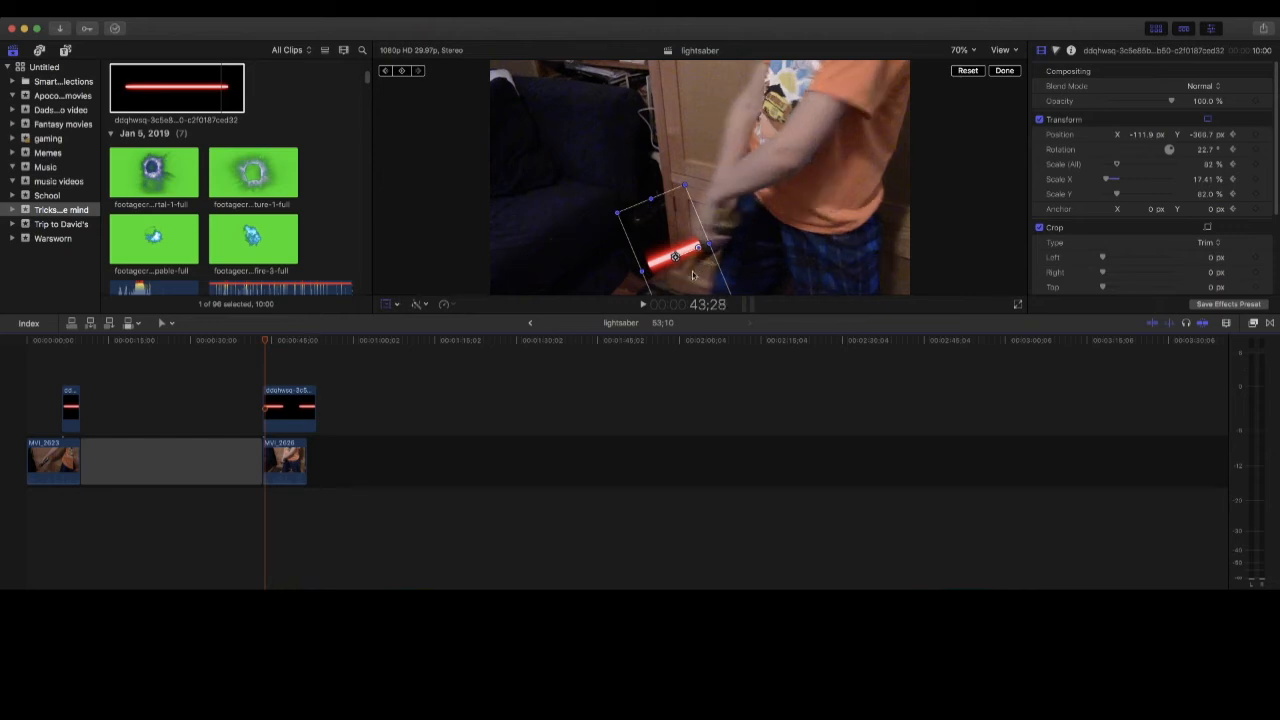
left_click_drag(700, 251, 584, 289)
key("Right")
key("Right")
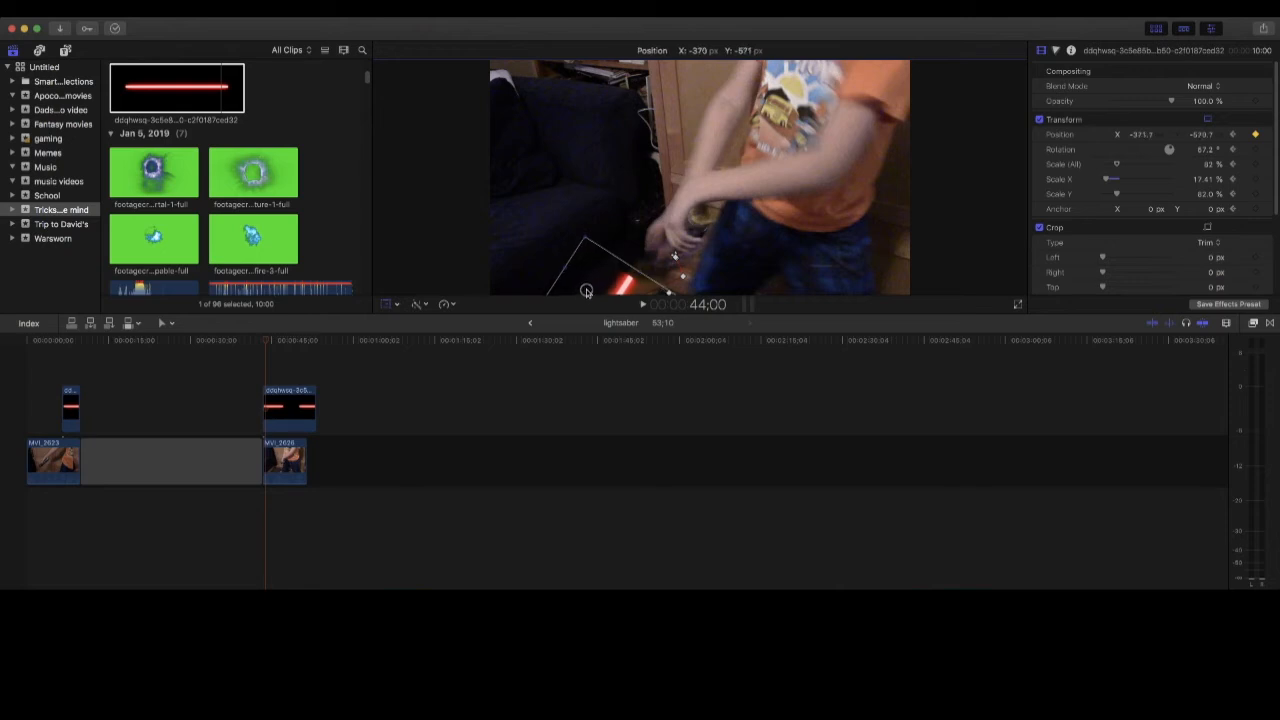
- Enlarge the blade to about 215.7% with Scale X about 45.8%, rotate it to about 19.7° and move it toward the hilt near 44:02
left_click_drag(585, 238, 570, 204)
left_click_drag(632, 280, 554, 225)
key("Right")
left_click_drag(595, 265, 590, 268)
left_click_drag(598, 174, 551, 180)
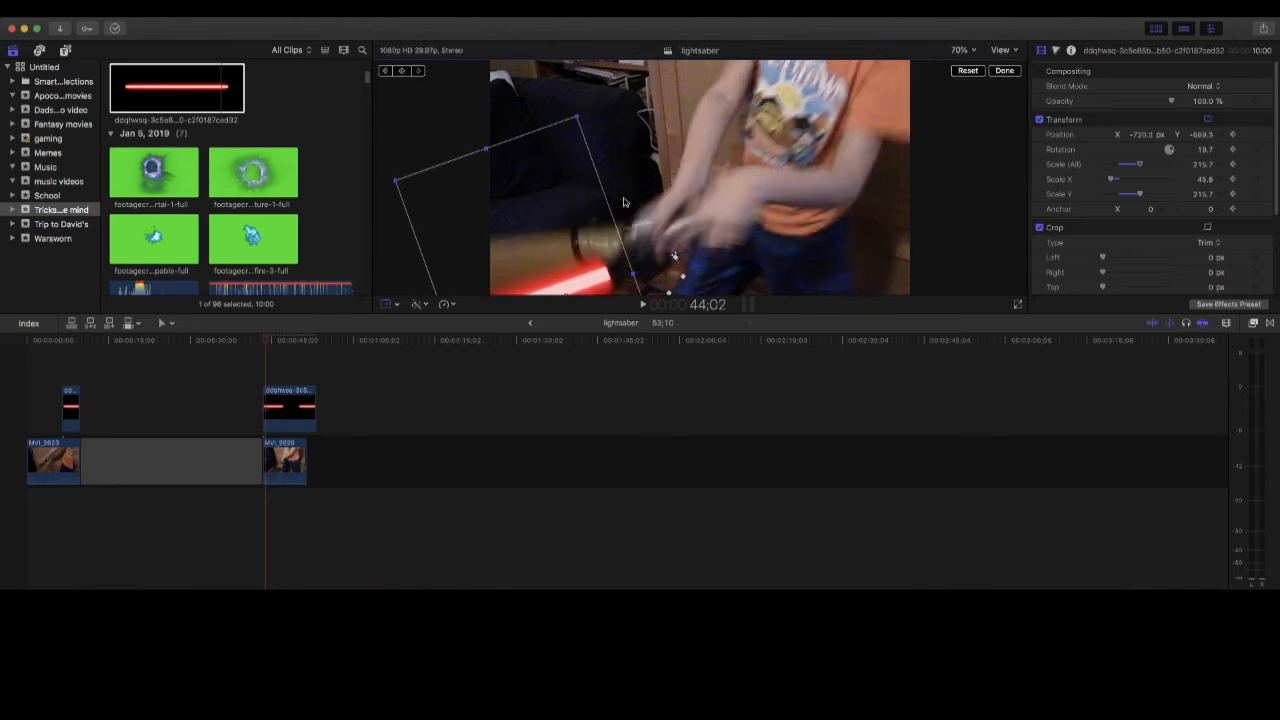
- At 44:02, rotate the blade to about 14.9°, enlarge it to about 336.35% with Scale X about 71.4%, and reposition it on the hilt
left_click_drag(627, 279, 572, 164)
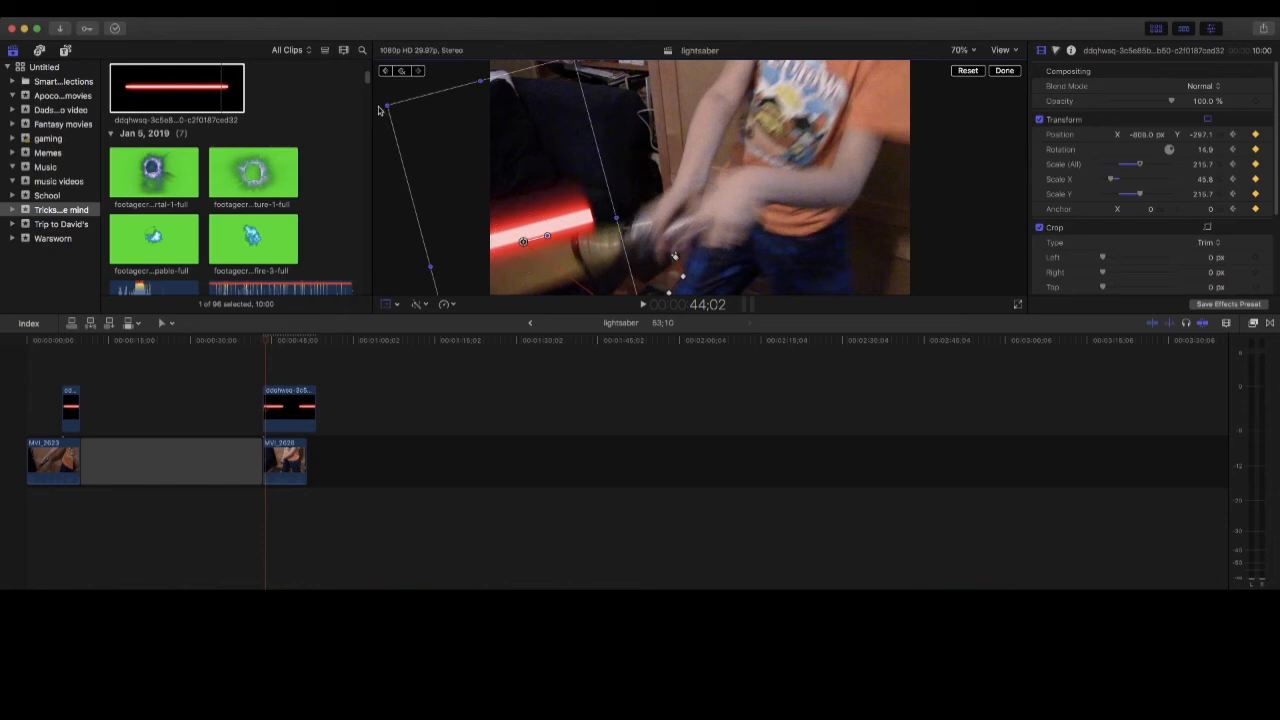
left_click_drag(390, 109, 441, 145)
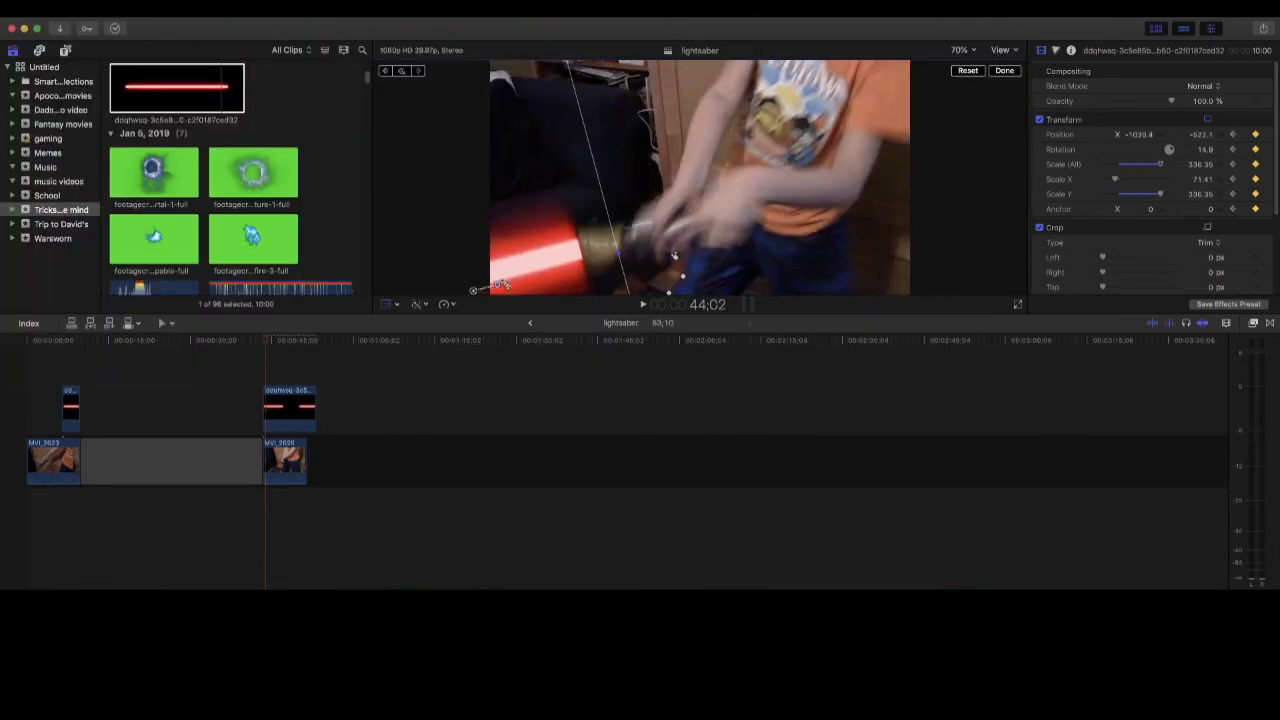
left_click_drag(494, 285, 587, 143)
- Advance from 44:02 every three frames, moving the blade across the picture to follow the swinging hilt
key("Right")
key("Right")
key("Right")
left_click_drag(679, 132, 706, 238)
key("Right")
key("Right")
key("Right")
left_click_drag(693, 187, 875, 261)
- Realign the blade with the raised hilt on each of the next frames up to 44:12
key("Right")
left_click_drag(820, 254, 858, 266)
key("Right")
left_click_drag(815, 236, 817, 209)
key("Right")
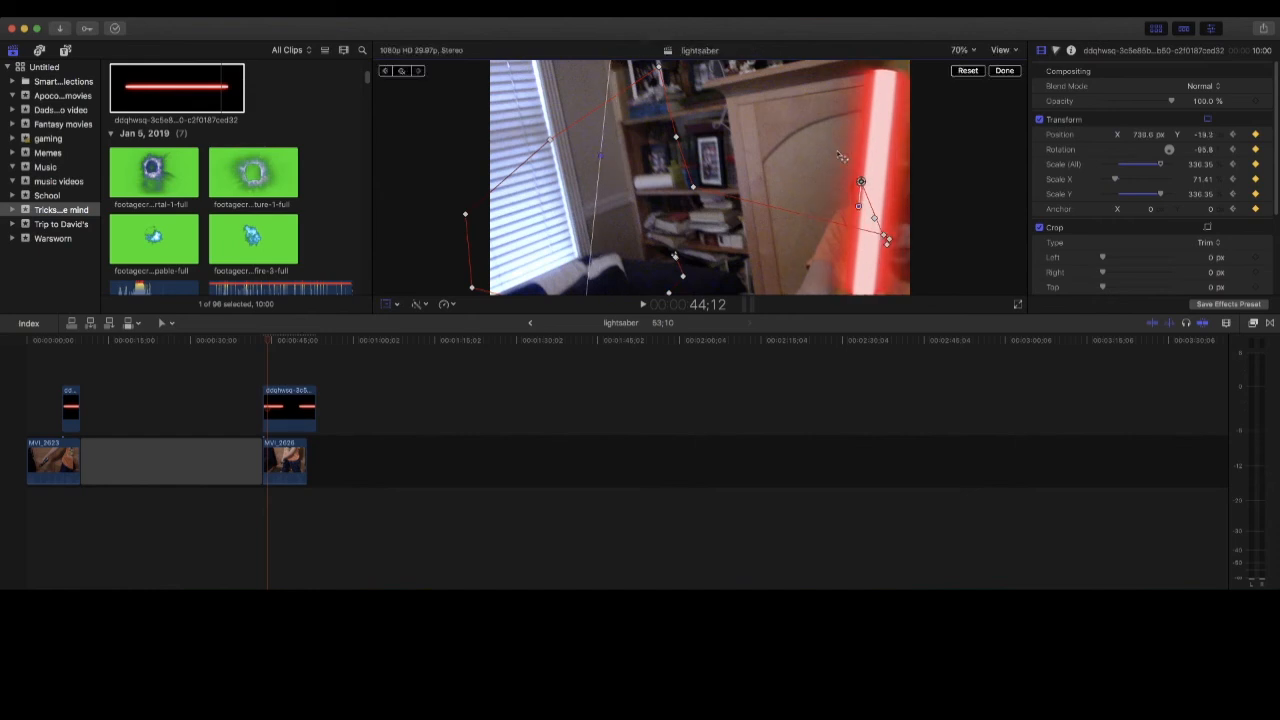
- At 44:12, lengthen the blade to Scale X about 102.56% and move it to about X 789, Y 53 px
left_click_drag(687, 154, 666, 202)
left_click_drag(859, 85, 867, 18)
left_click_drag(844, 168, 879, 104)
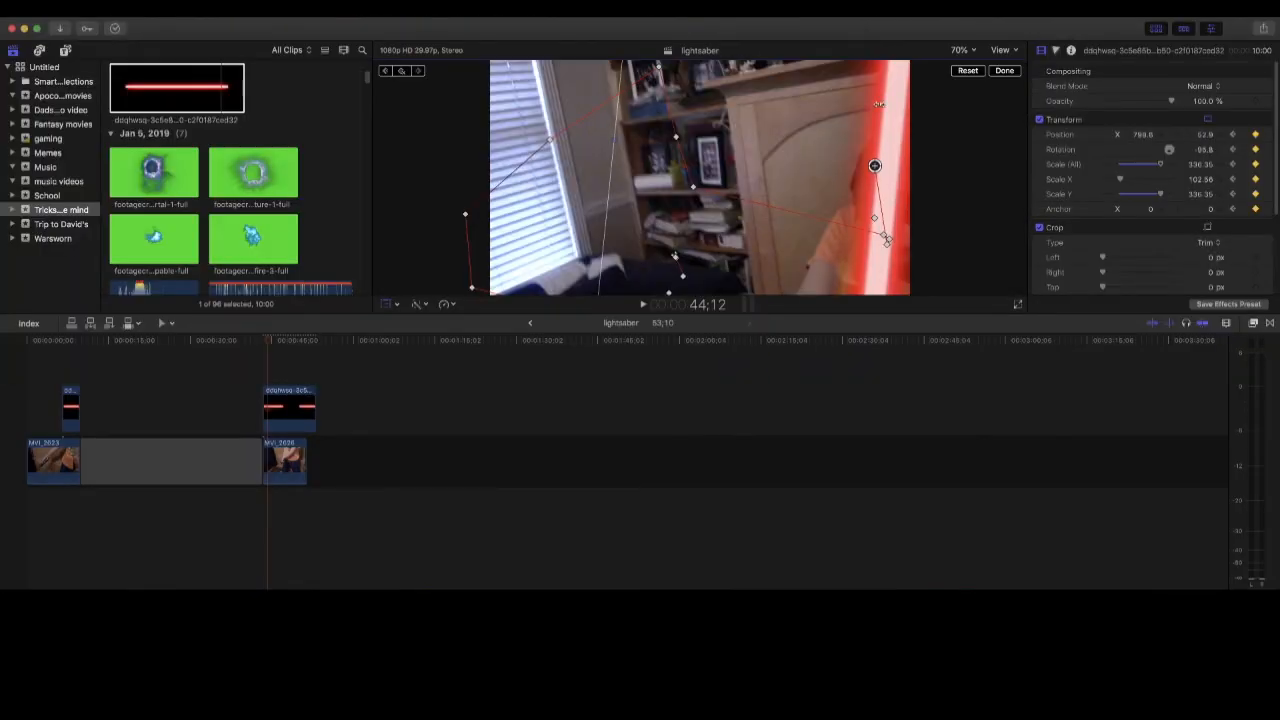
- Follow the hilt from 44:12 to 44:17, rotating the blade to about -85° and moving it to about X 278, Y 105 px
left_click_drag(873, 188, 781, 153)
key("Right")
key("Right")
key("Right")
key("Right")
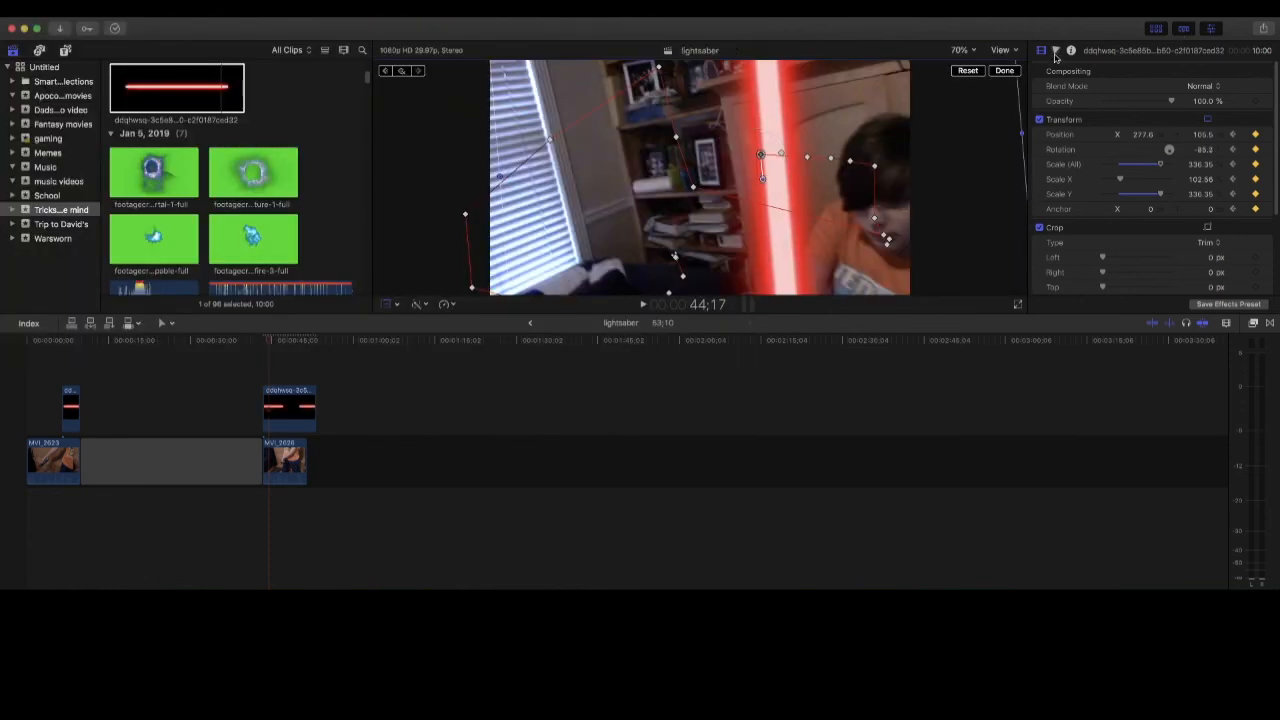
- Continue frame by frame after 44:17, rotating the blade to about -78.7° and moving it to about X 104, Y 63 px
key("Right")
left_click_drag(761, 154, 734, 183)
key("Right")
left_click_drag(757, 181, 750, 180)
key("Right")
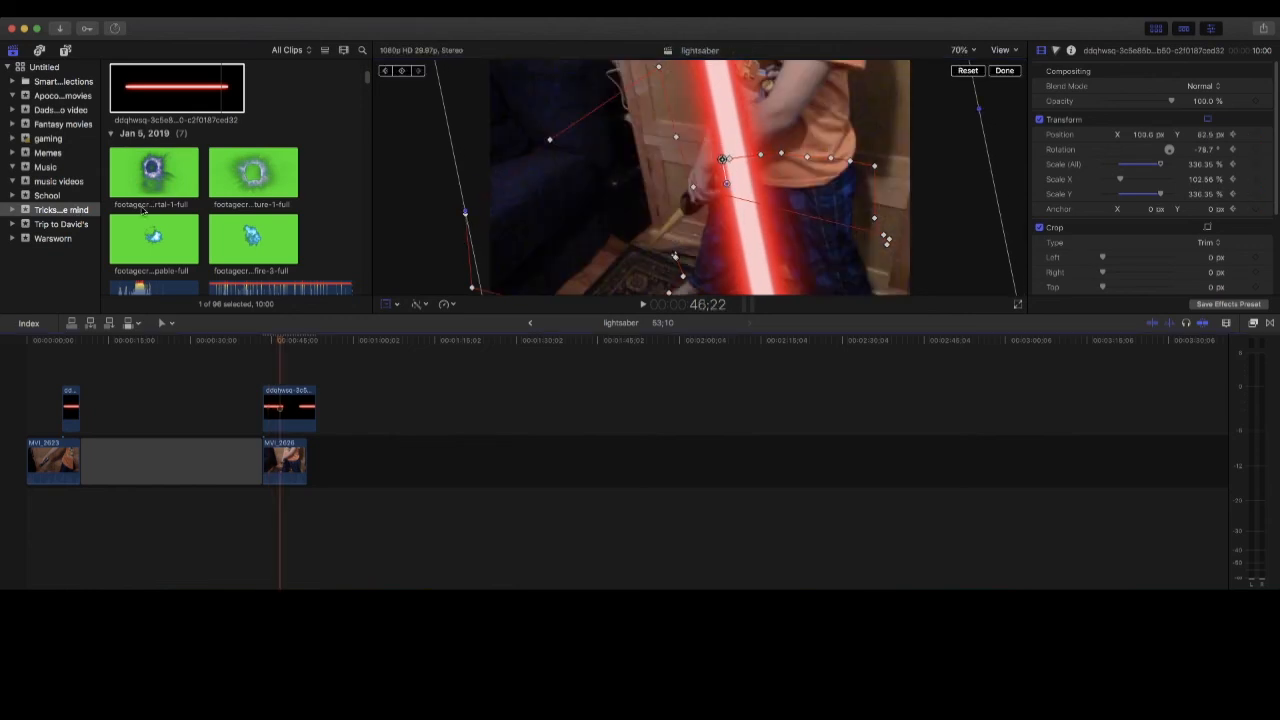
- Open the project "Tricks of the mind part 13" from the event's projects
scroll(180, 205, "up", 5)
left_click(160, 122)
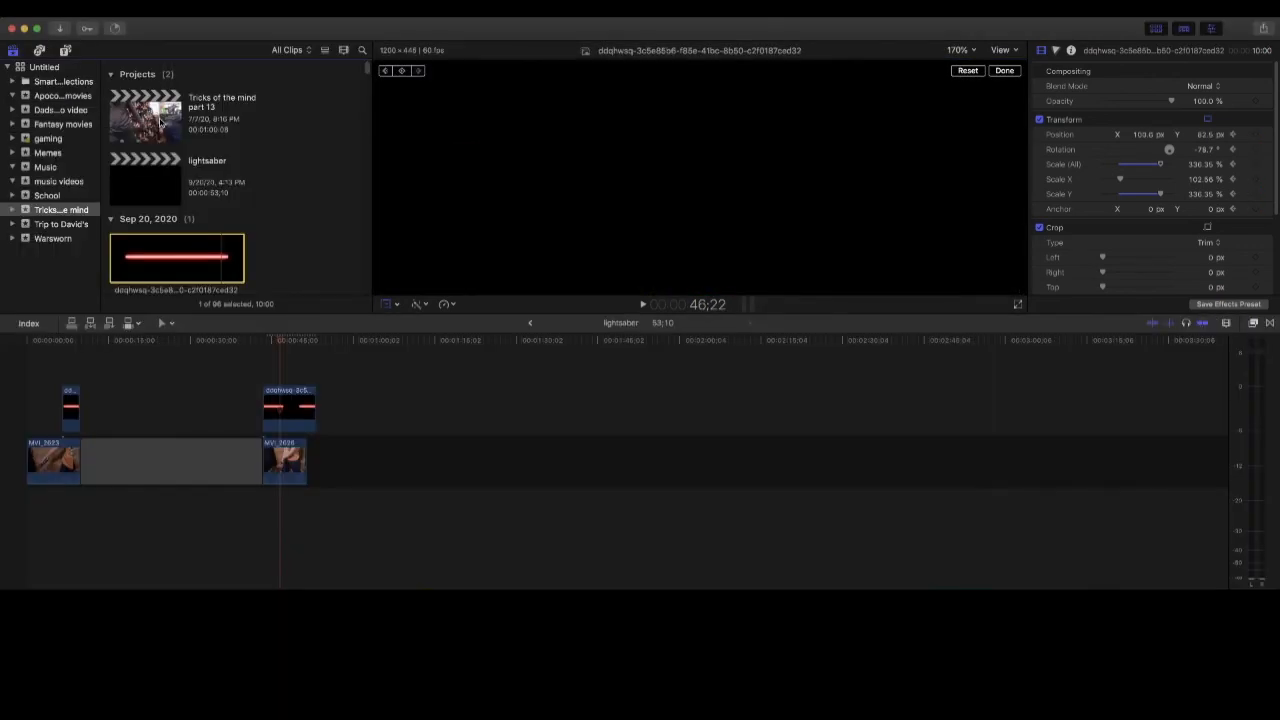
double_click(160, 124)
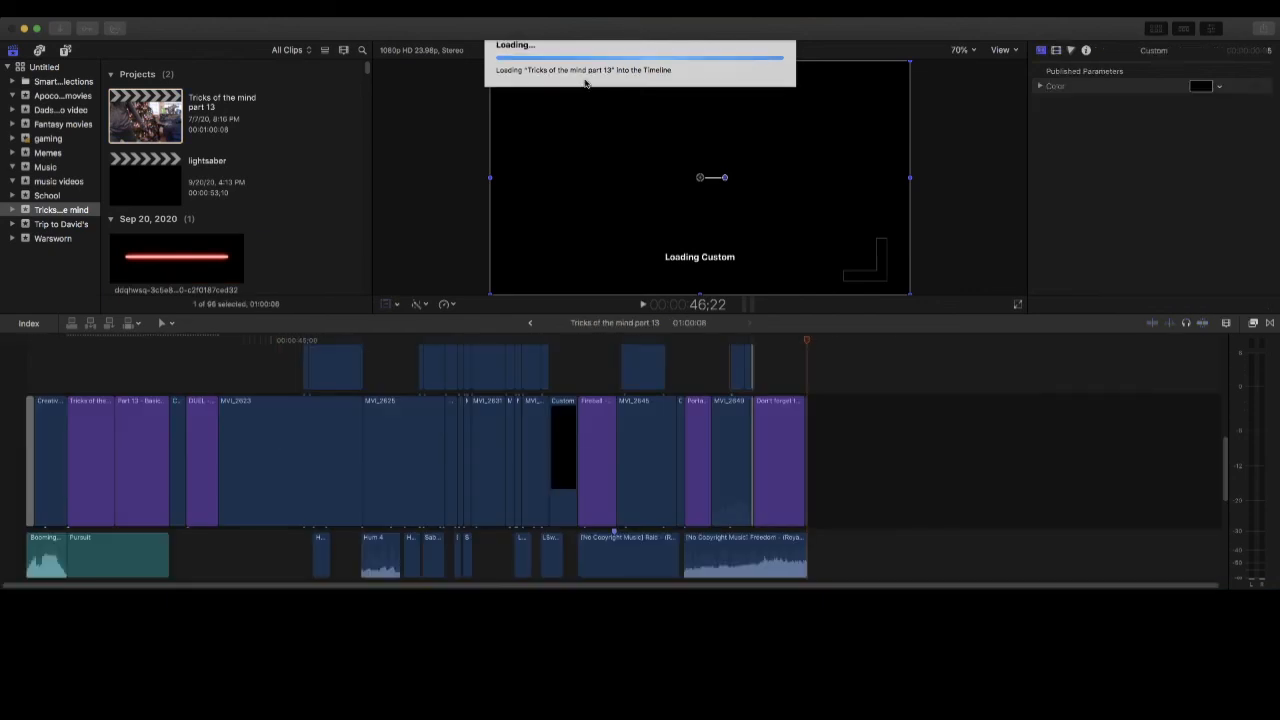
- Play the project from 29:19 to 41:00 to review the finished red and green lightsaber shots
scroll(413, 385, "up", 3)
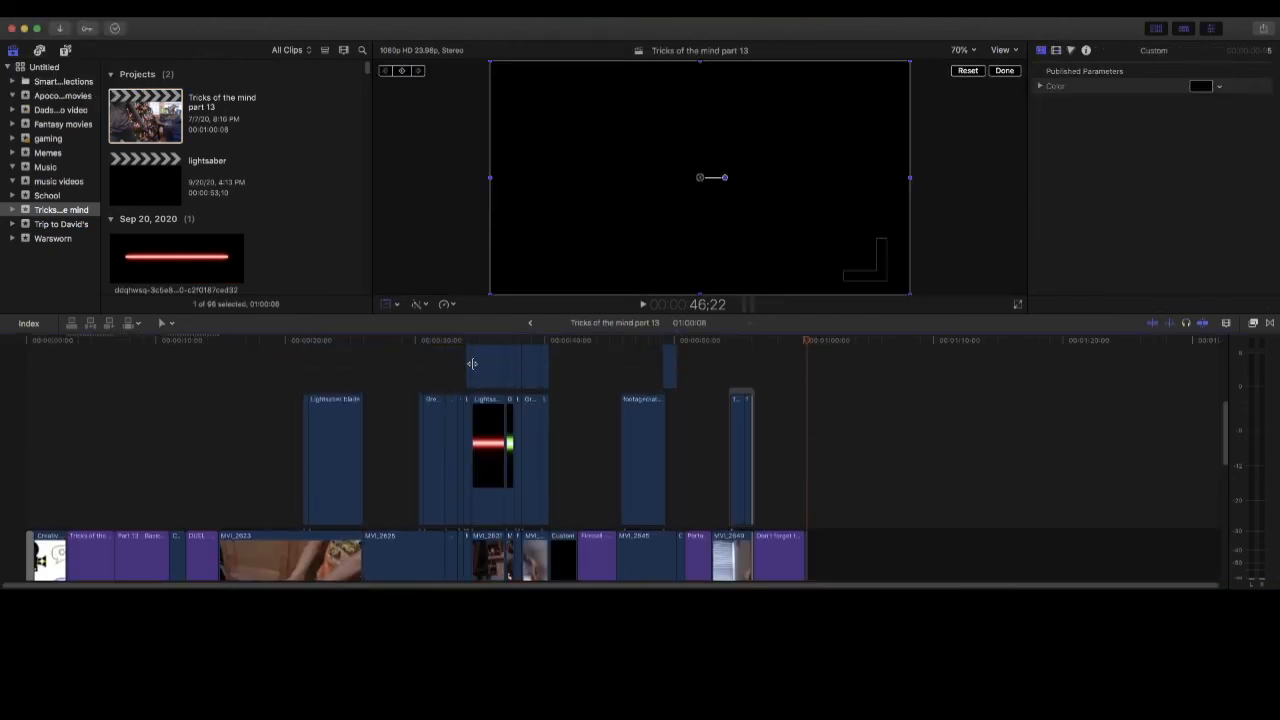
left_click(413, 385)
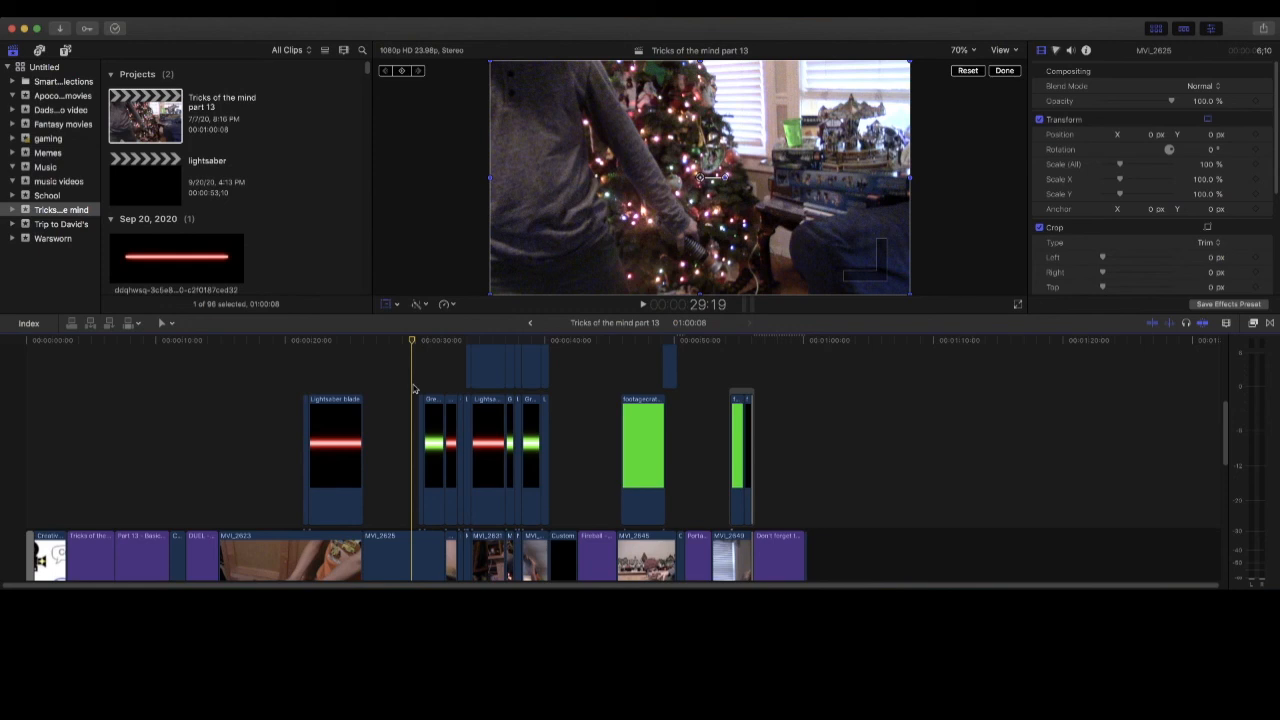
key("space")
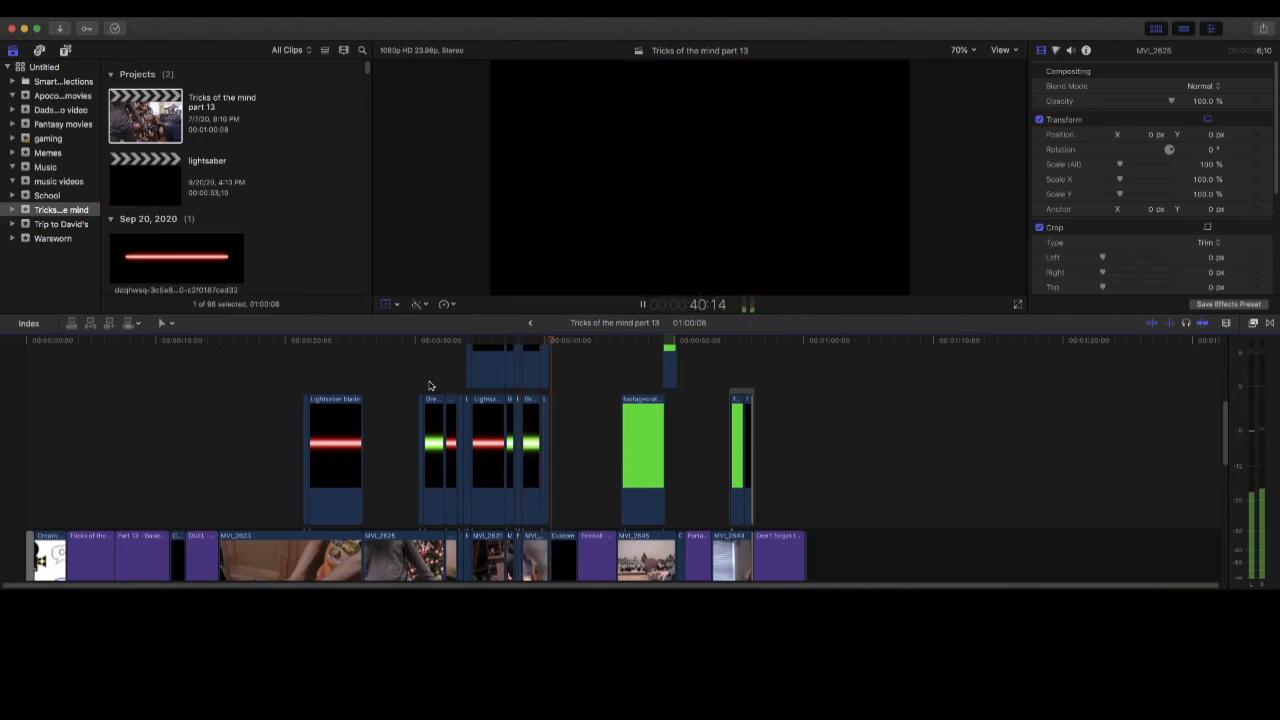
key("space")
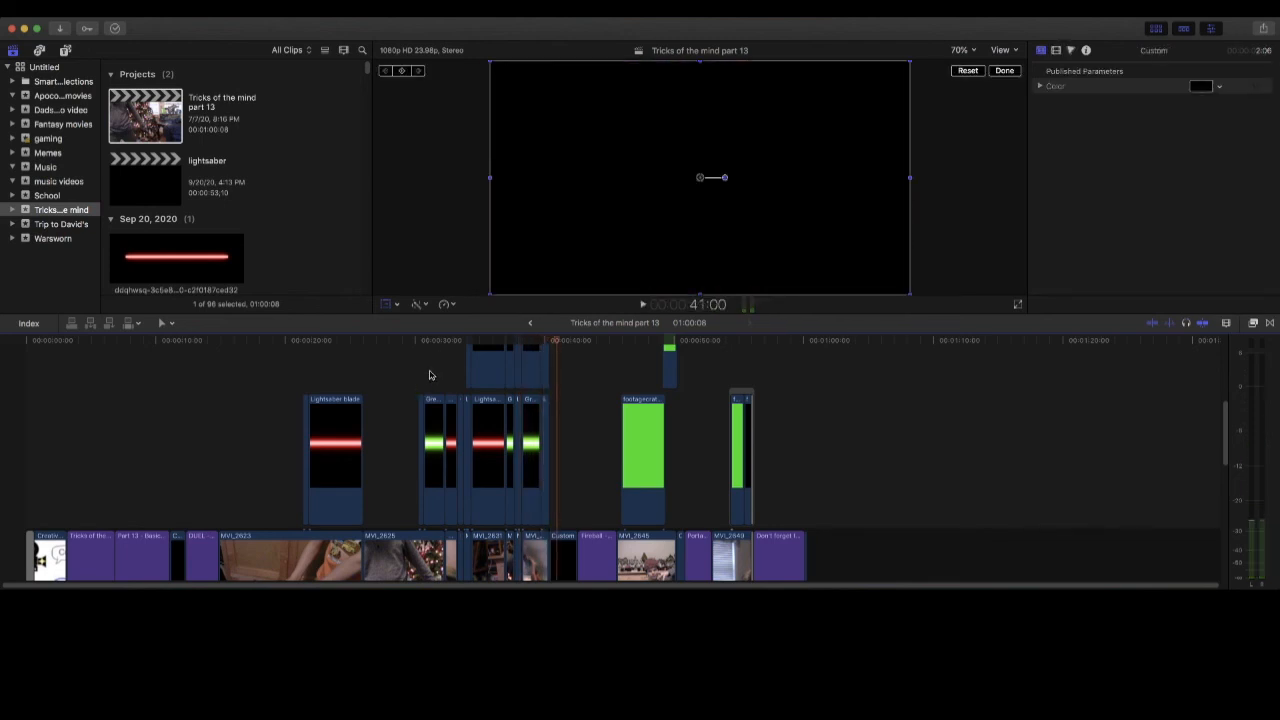